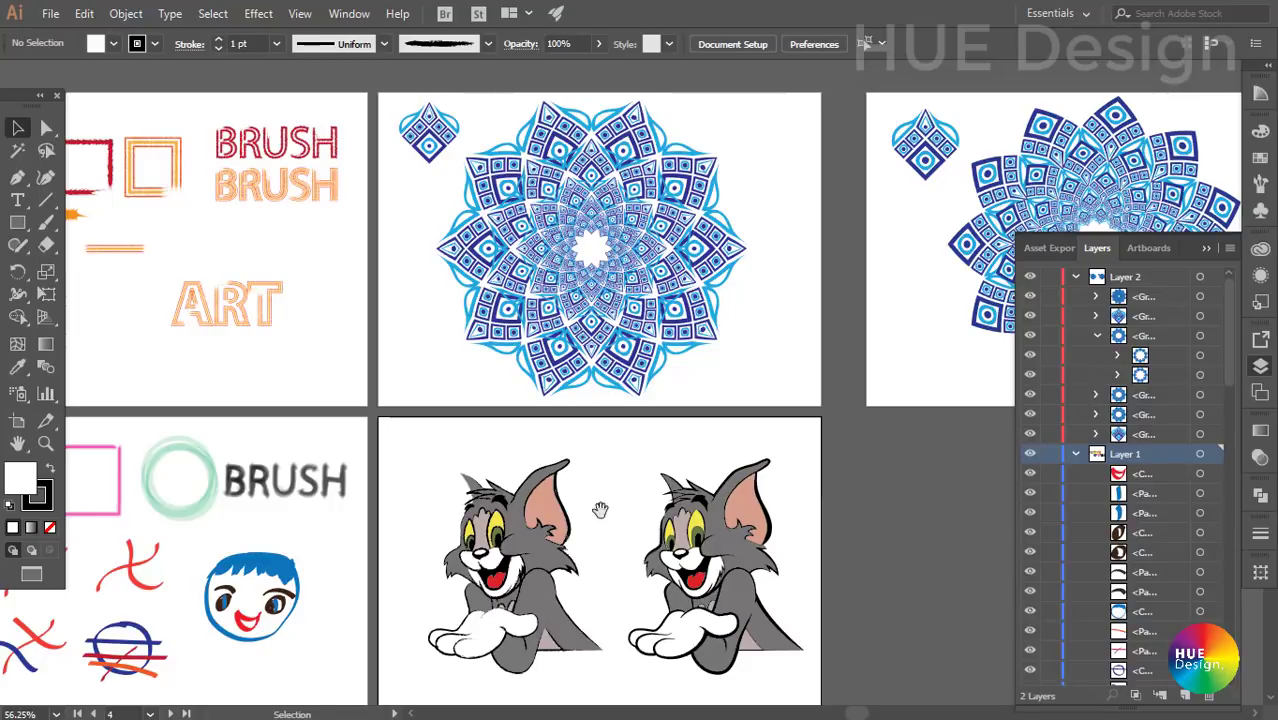
- Pan the canvas so the two mandala artboards and the Tom artboard sit centred
{"action": "mouse_move", "coordinate": [599, 508]}
{"action": "left_mouse_down"}
{"action": "mouse_move", "coordinate": [966, 500]}
{"action": "mouse_move", "coordinate": [552, 525]}
{"action": "left_mouse_up"}
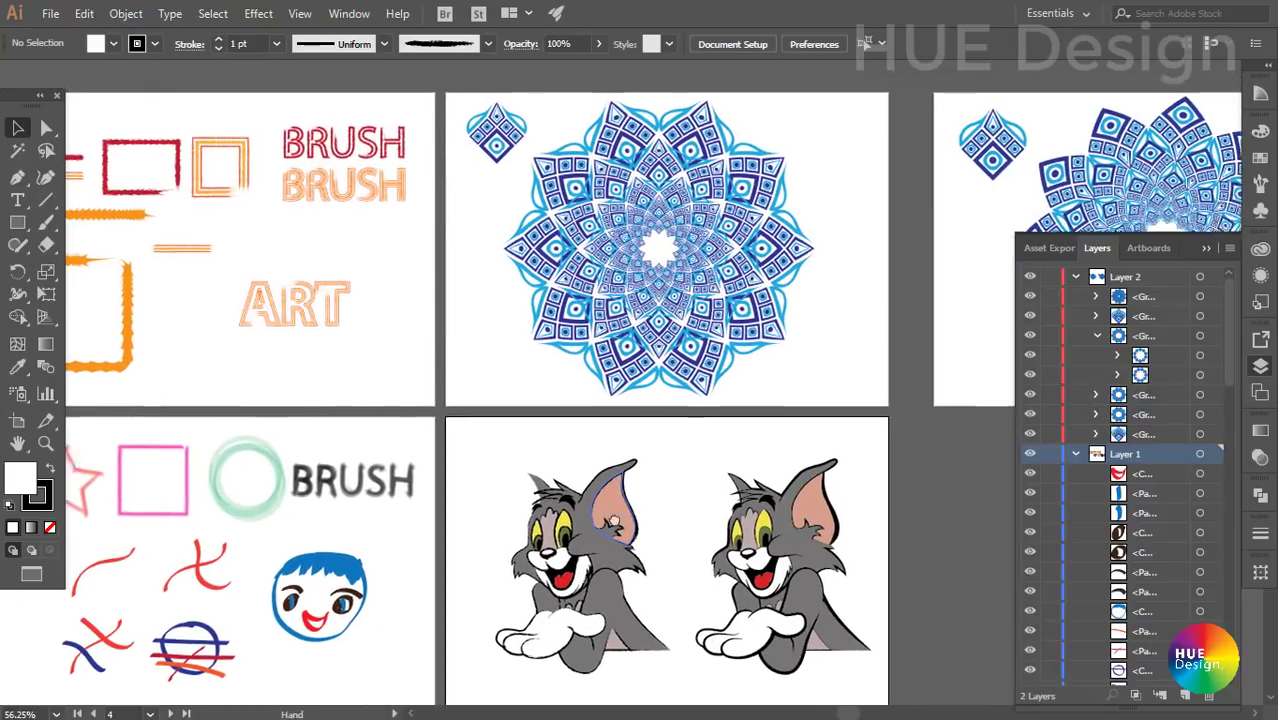
{"action": "left_click_drag", "start_coordinate": [681, 530], "coordinate": [412, 529]}
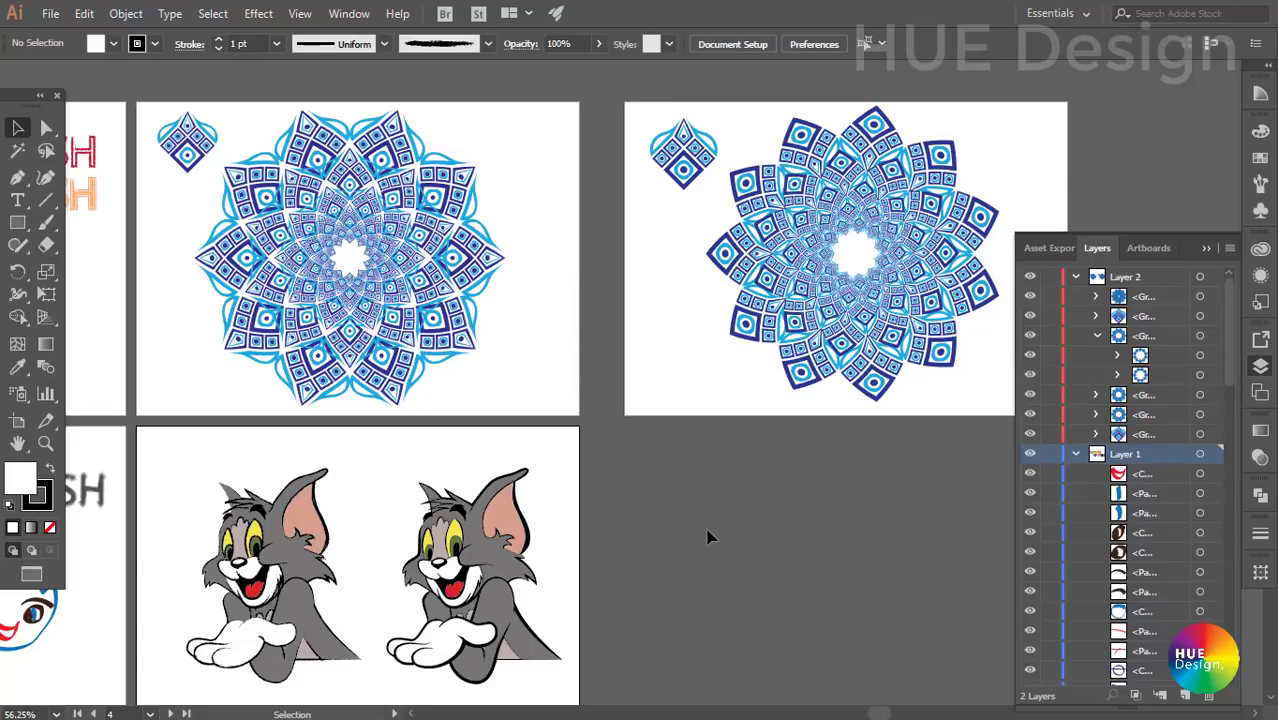
{"action": "left_click", "coordinate": [349, 13]}
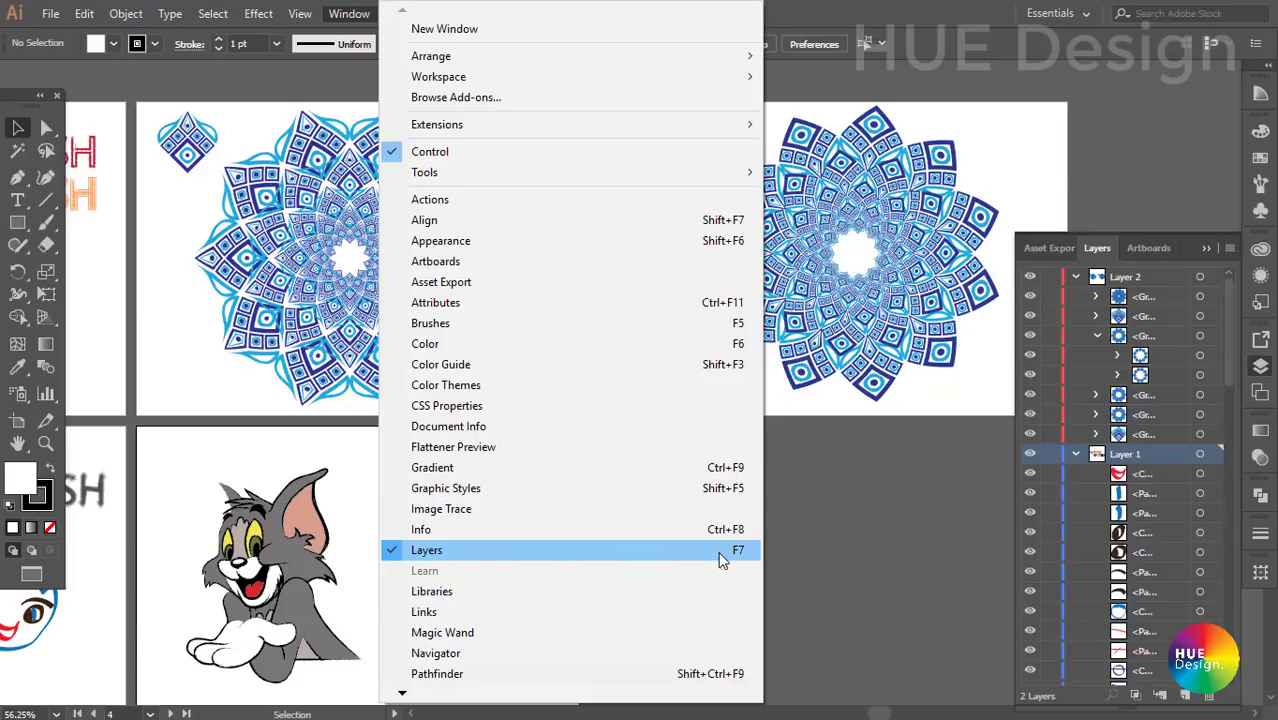
{"action": "left_click", "coordinate": [1096, 254]}
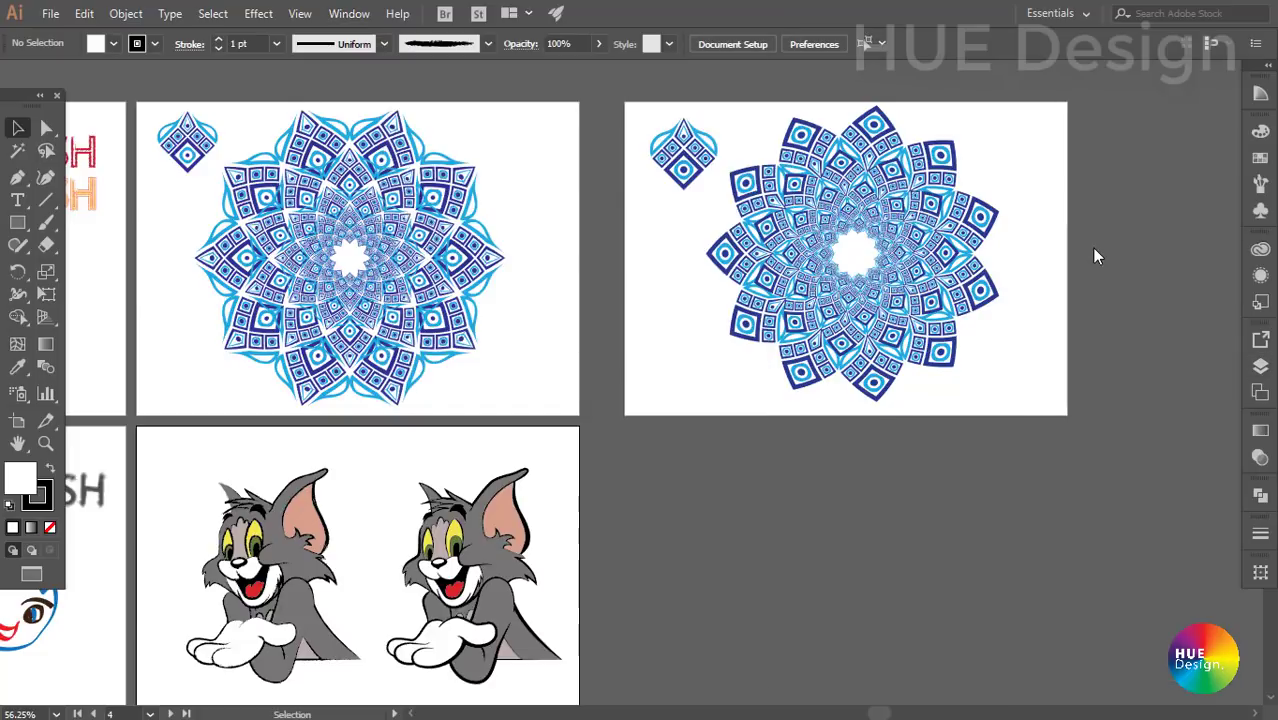
{"action": "left_click", "coordinate": [1259, 395]}
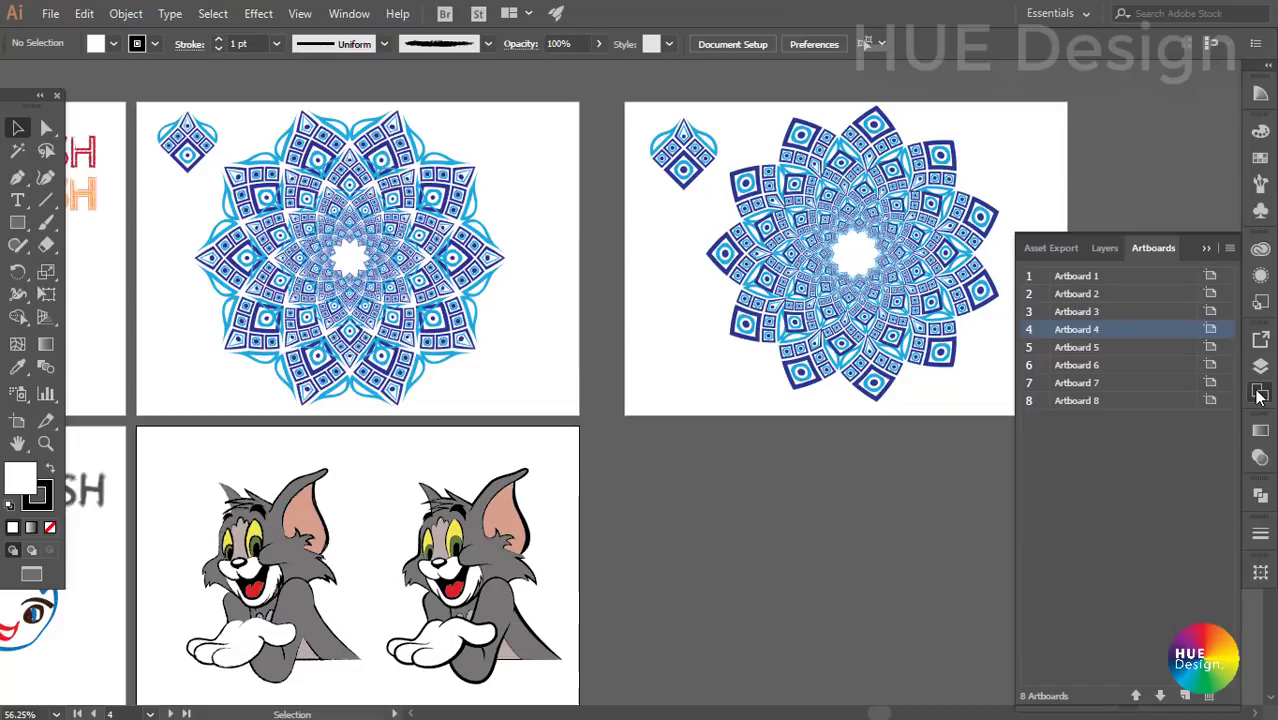
{"action": "left_click", "coordinate": [1100, 249]}
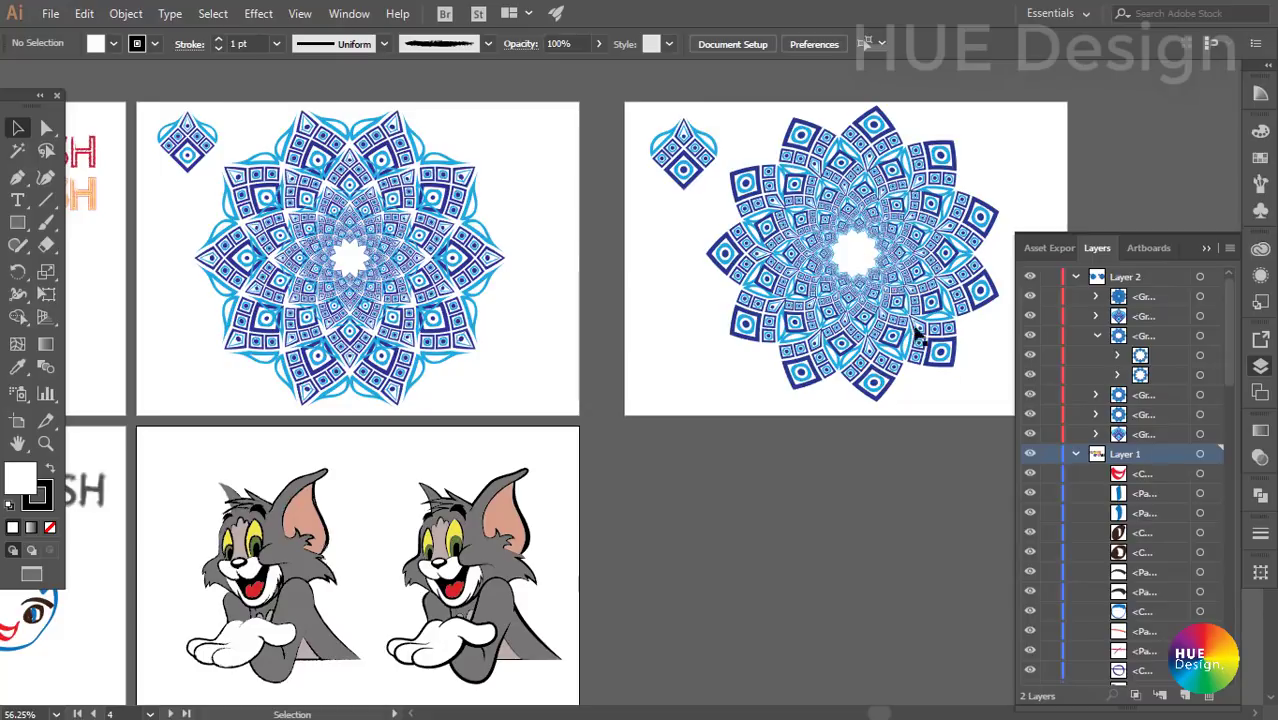
- Collapse Layer 1 and Layer 2, then target all of Layer 2's mandala artwork
{"action": "left_click", "coordinate": [1074, 455]}
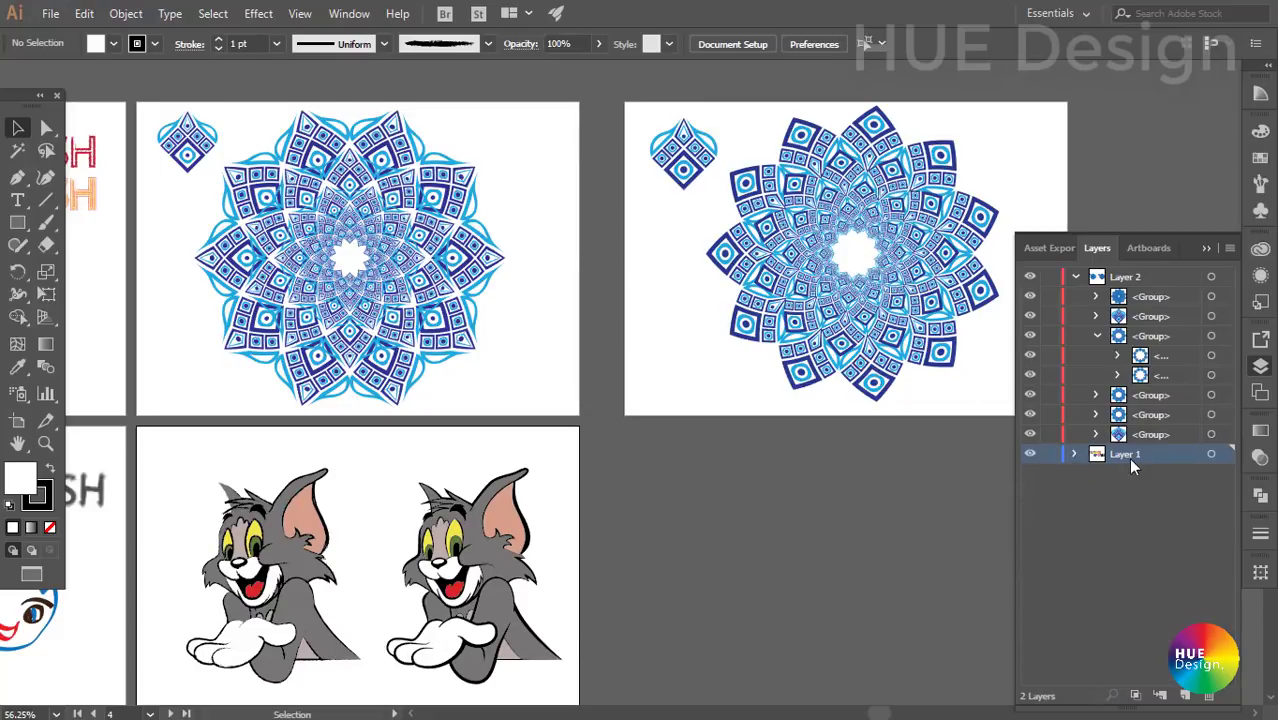
{"action": "left_click", "coordinate": [1076, 276]}
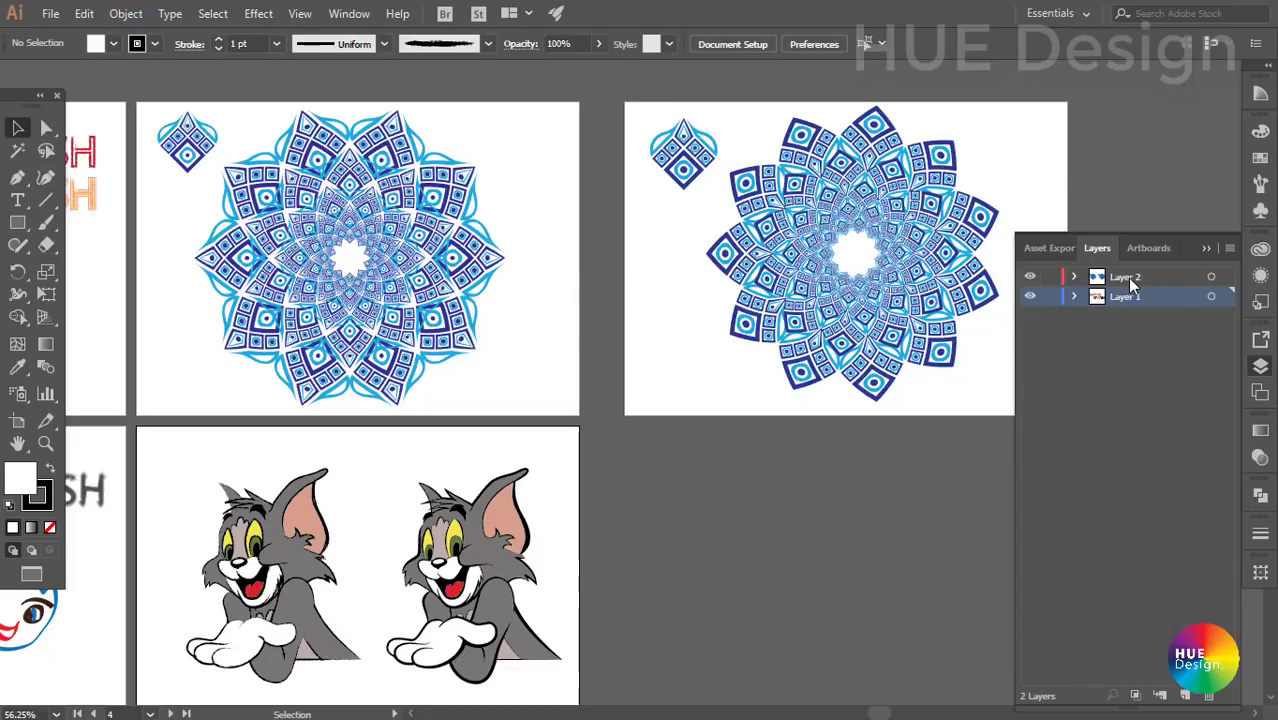
{"action": "left_click", "coordinate": [1127, 279], "text": "alt"}
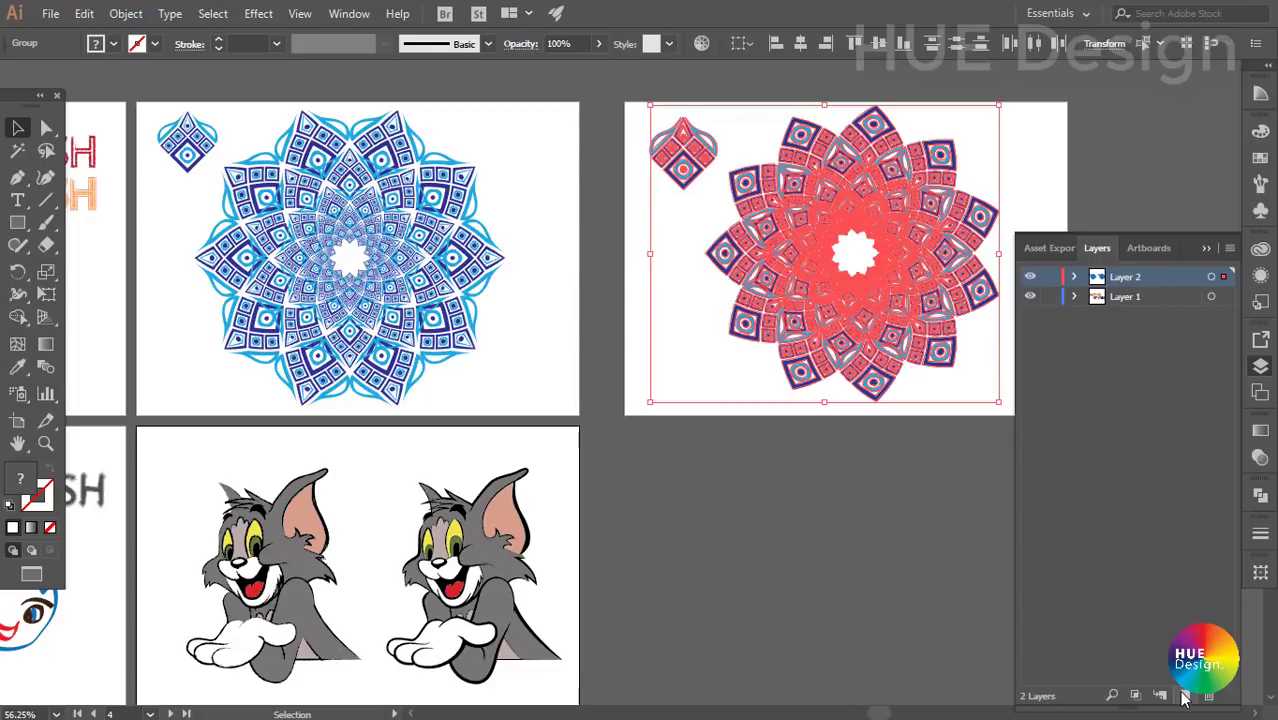
- Add a new layer named Layer 3 with Green layer colour, then deselect the mandala
{"action": "left_click", "coordinate": [1229, 248]}
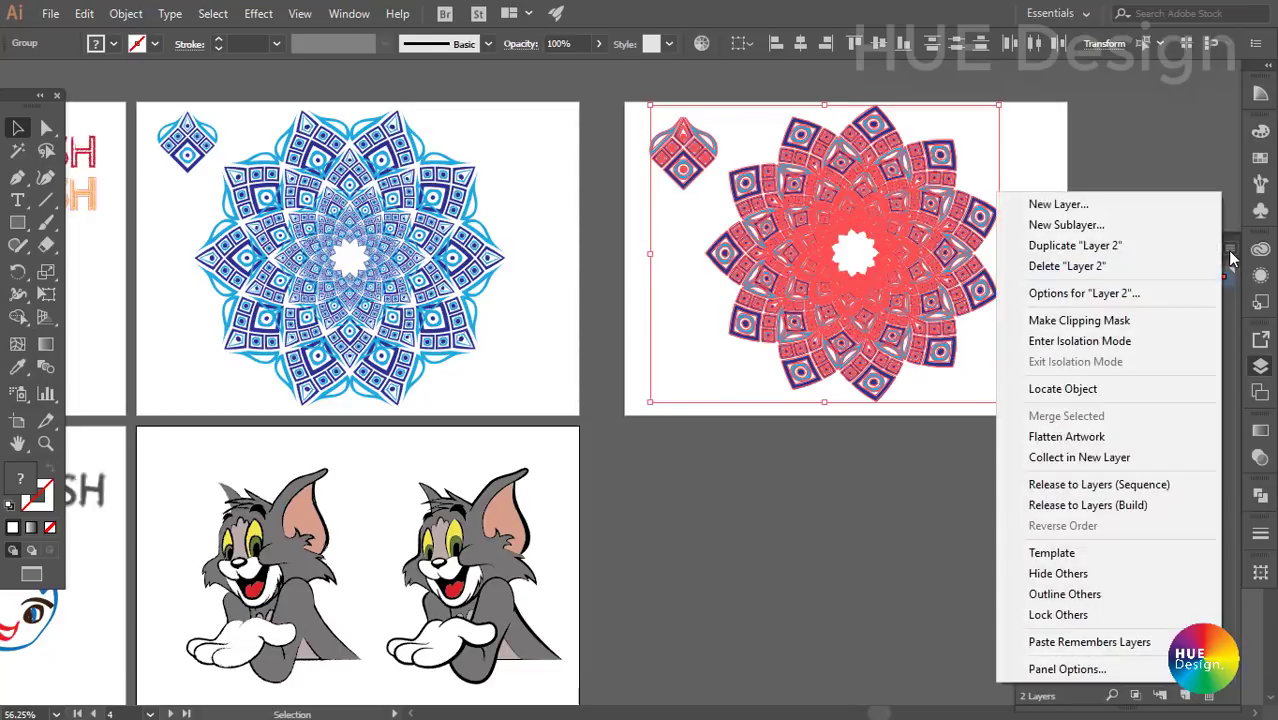
{"action": "left_click", "coordinate": [1056, 205]}
{"action": "left_click_drag", "start_coordinate": [696, 364], "coordinate": [724, 363]}
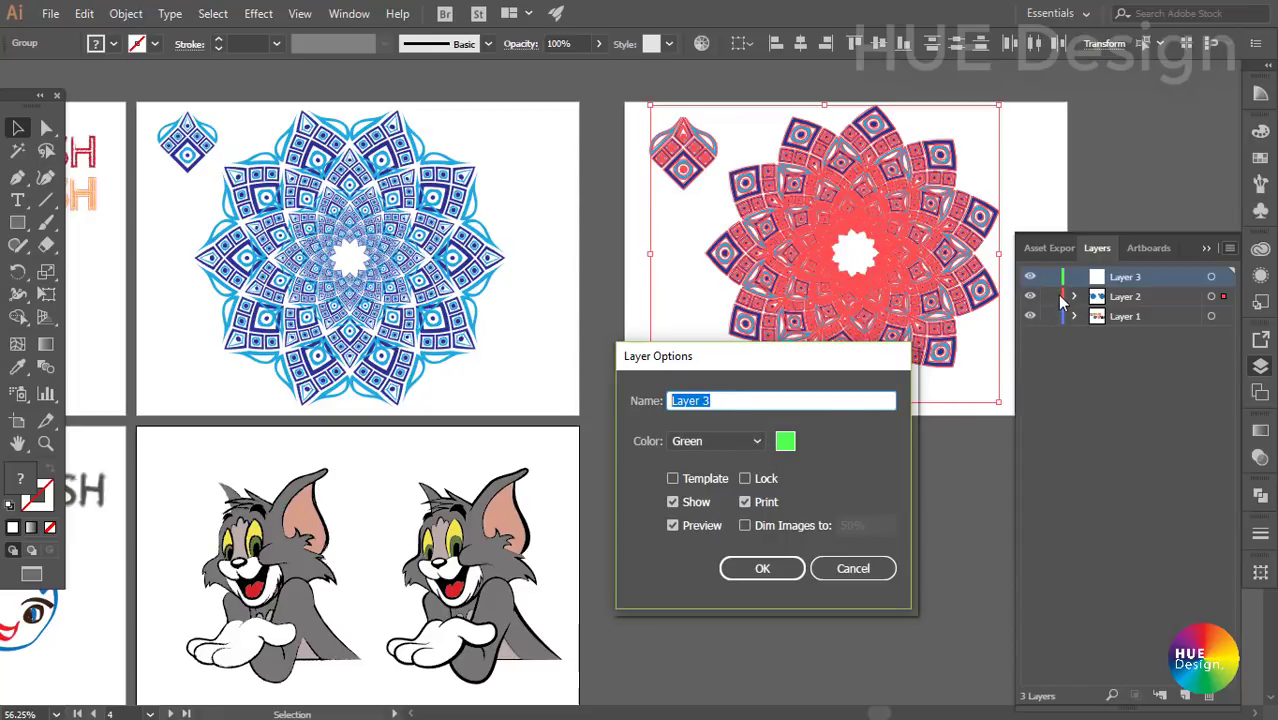
{"action": "left_click", "coordinate": [760, 570]}
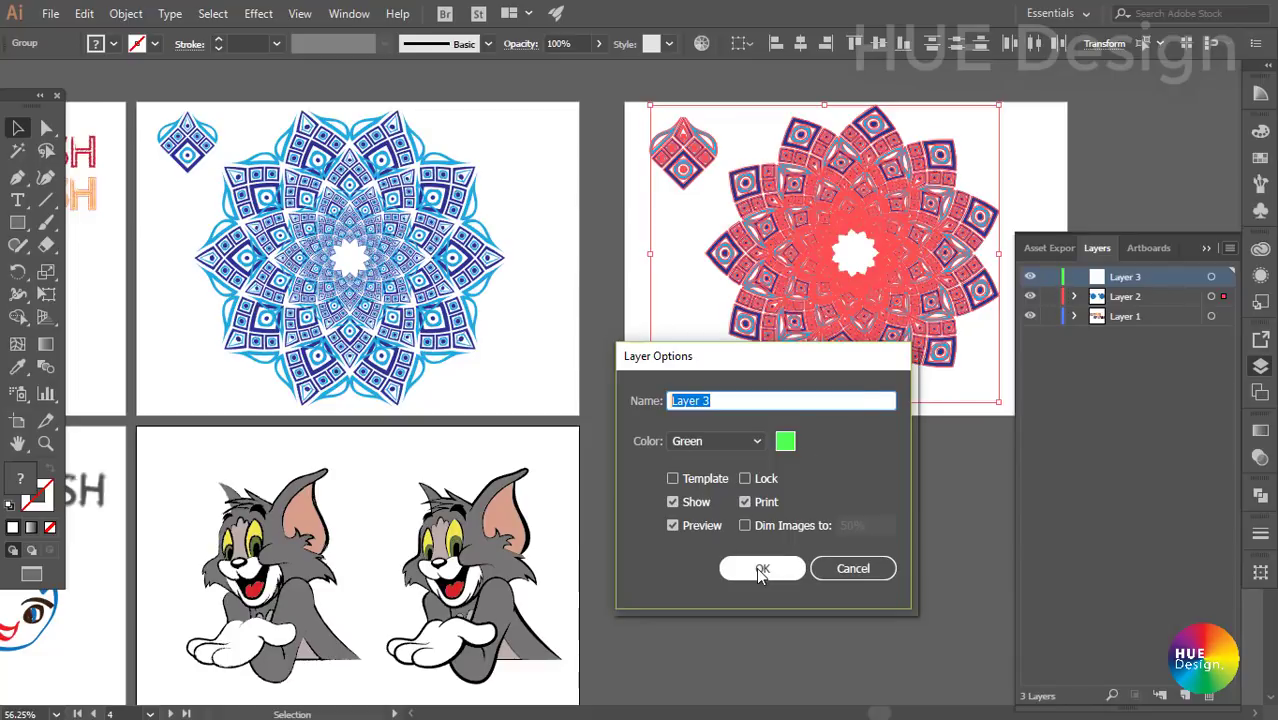
{"action": "left_click", "coordinate": [762, 569]}
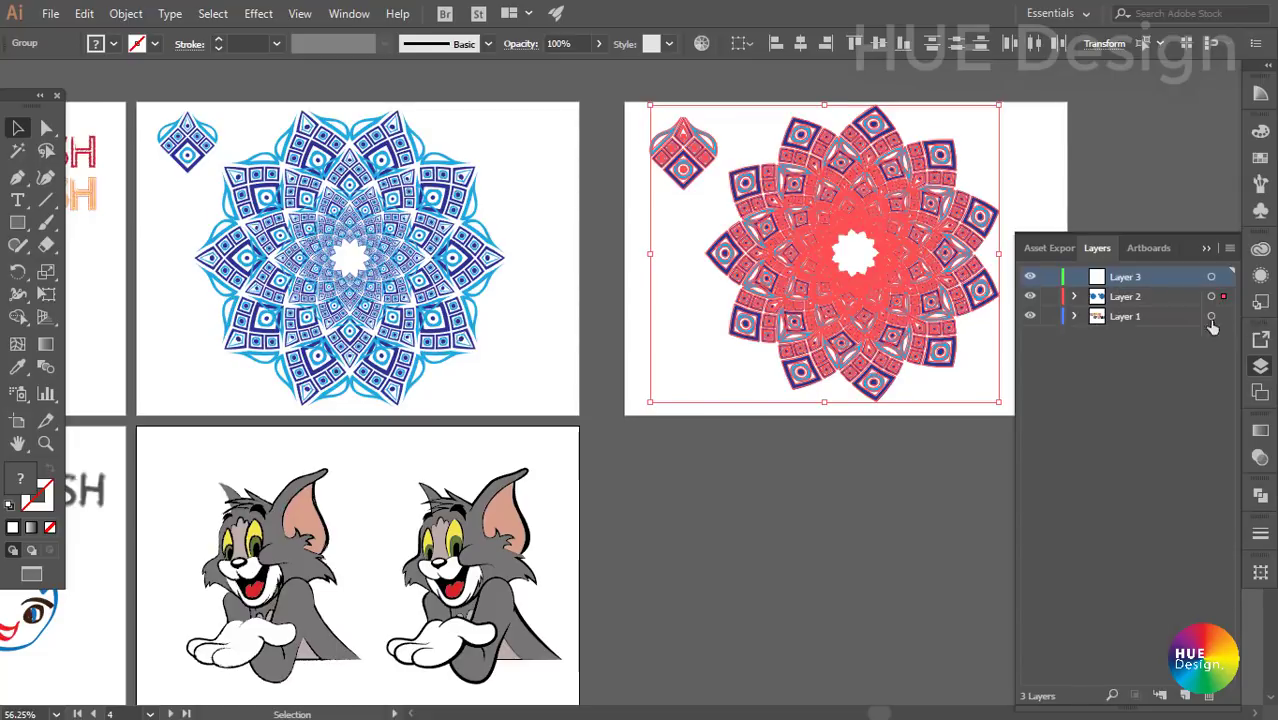
{"action": "left_click", "coordinate": [938, 452]}
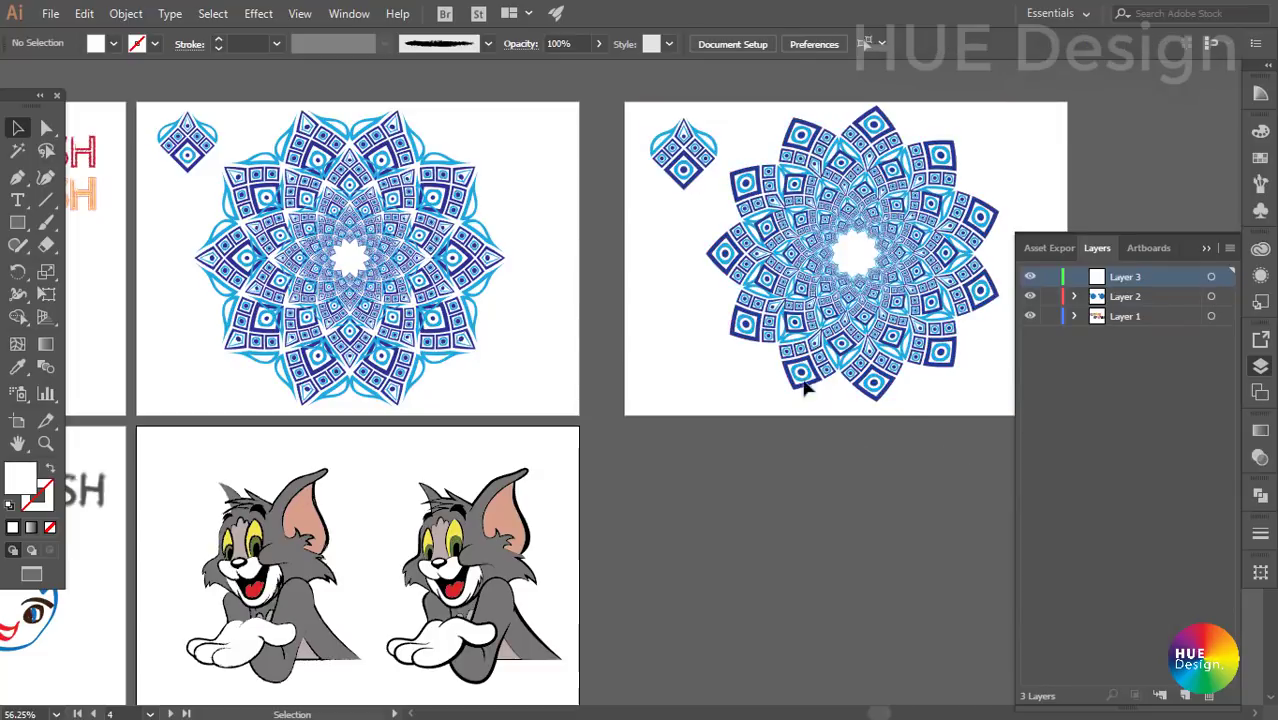
- Shift the right mandala's selected art from Layer 2 up to Layer 3, then deselect it
{"action": "left_click_drag", "start_coordinate": [615, 103], "coordinate": [1030, 435]}
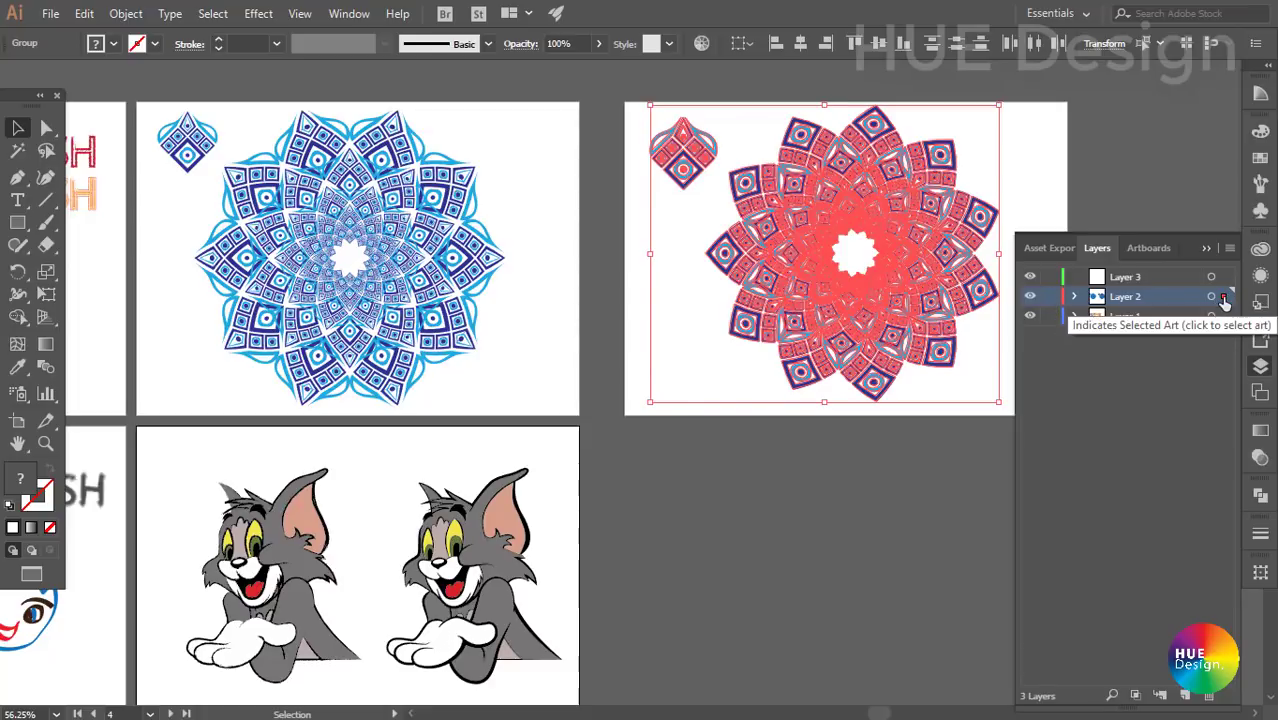
{"action": "left_click_drag", "start_coordinate": [1224, 298], "coordinate": [1225, 278]}
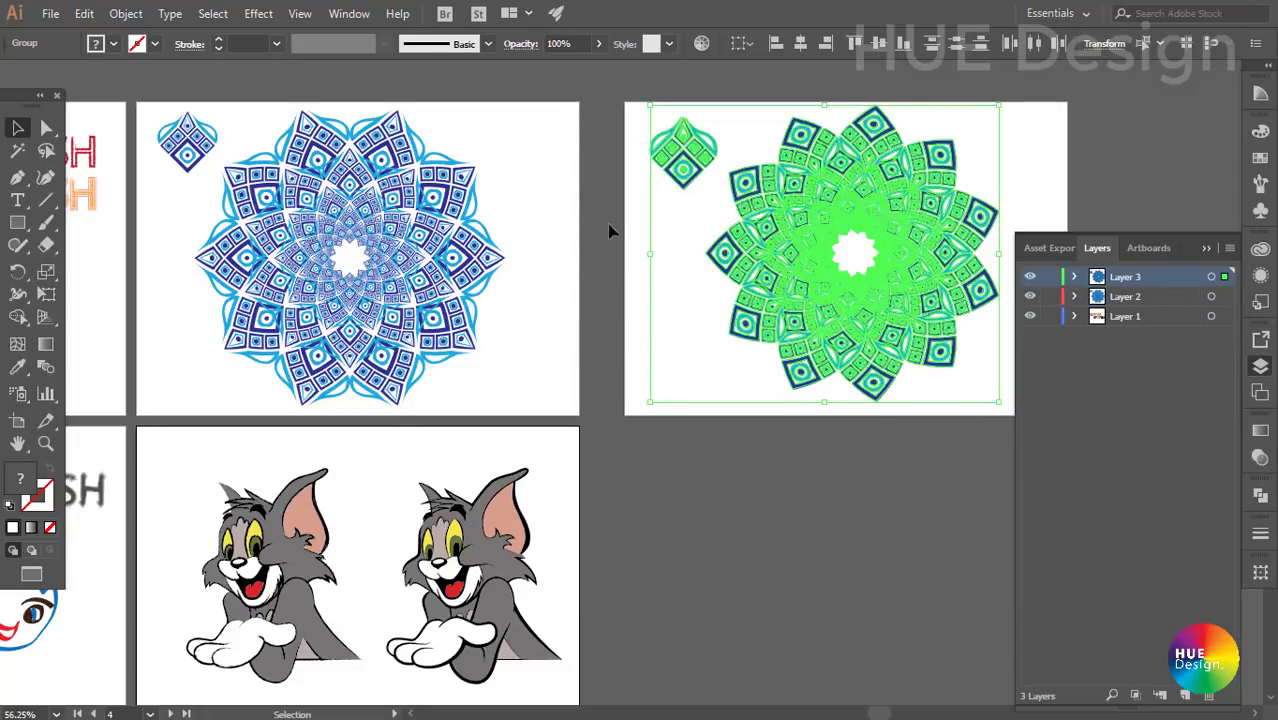
{"action": "left_click_drag", "start_coordinate": [620, 110], "coordinate": [1039, 410]}
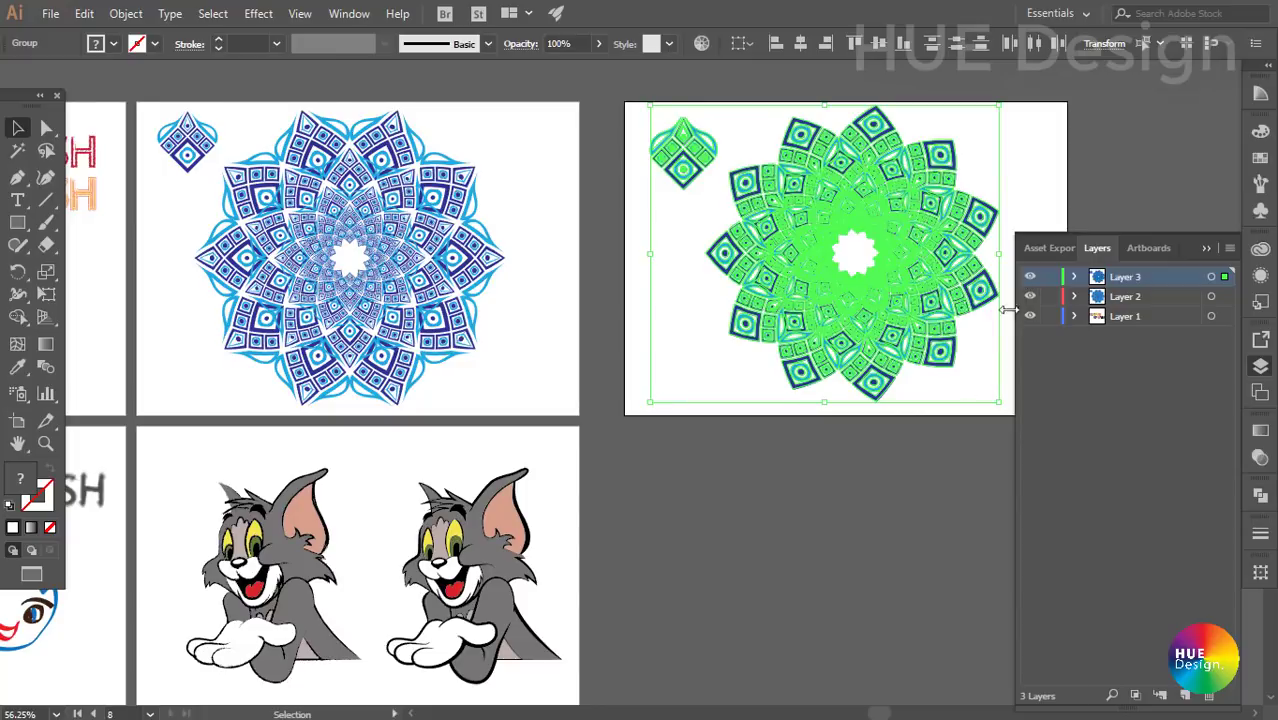
{"action": "left_click", "coordinate": [926, 446]}
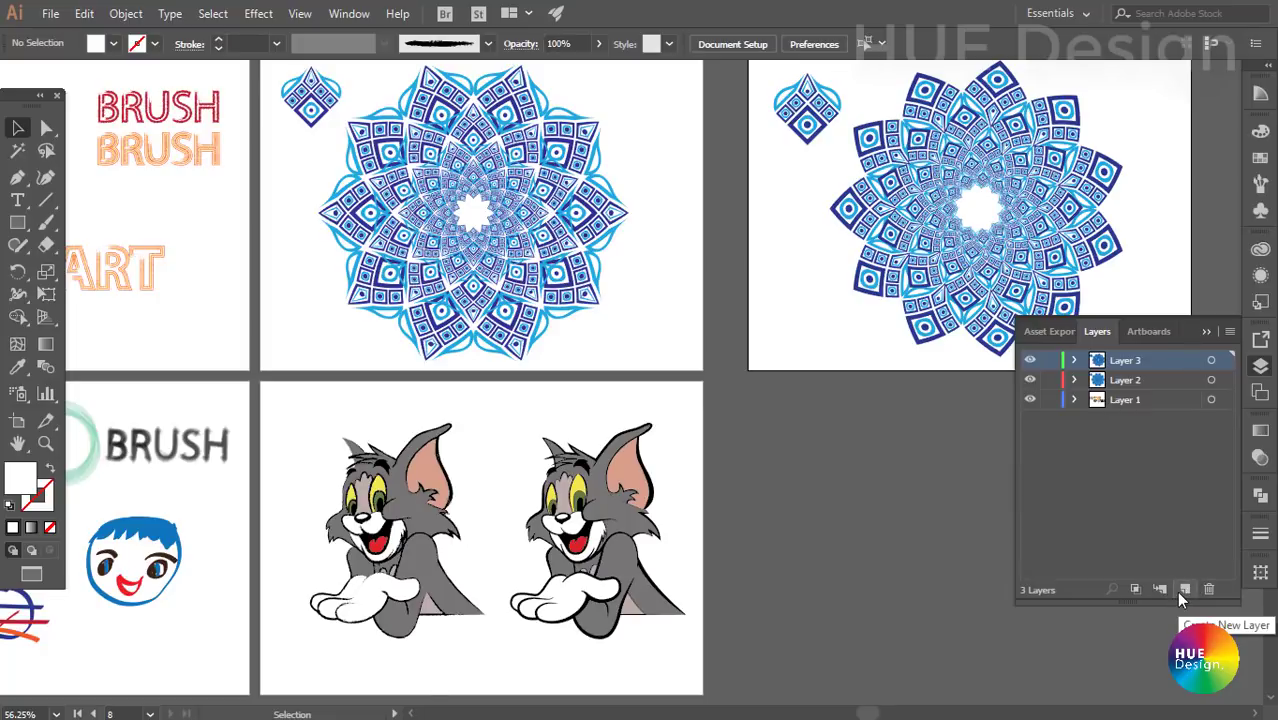
- Create Layer 4 and move both Tom figures from Layer 1 onto it
{"action": "left_click", "coordinate": [1182, 590]}
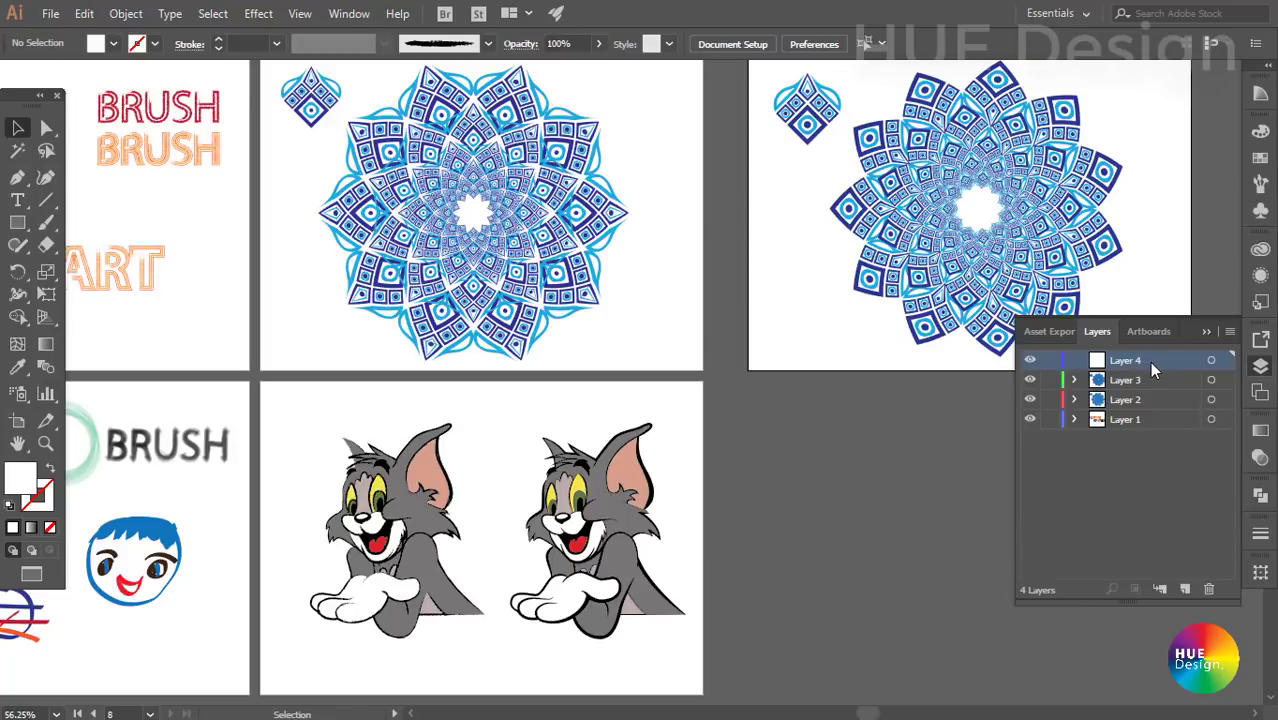
{"action": "left_click_drag", "start_coordinate": [680, 628], "coordinate": [278, 400]}
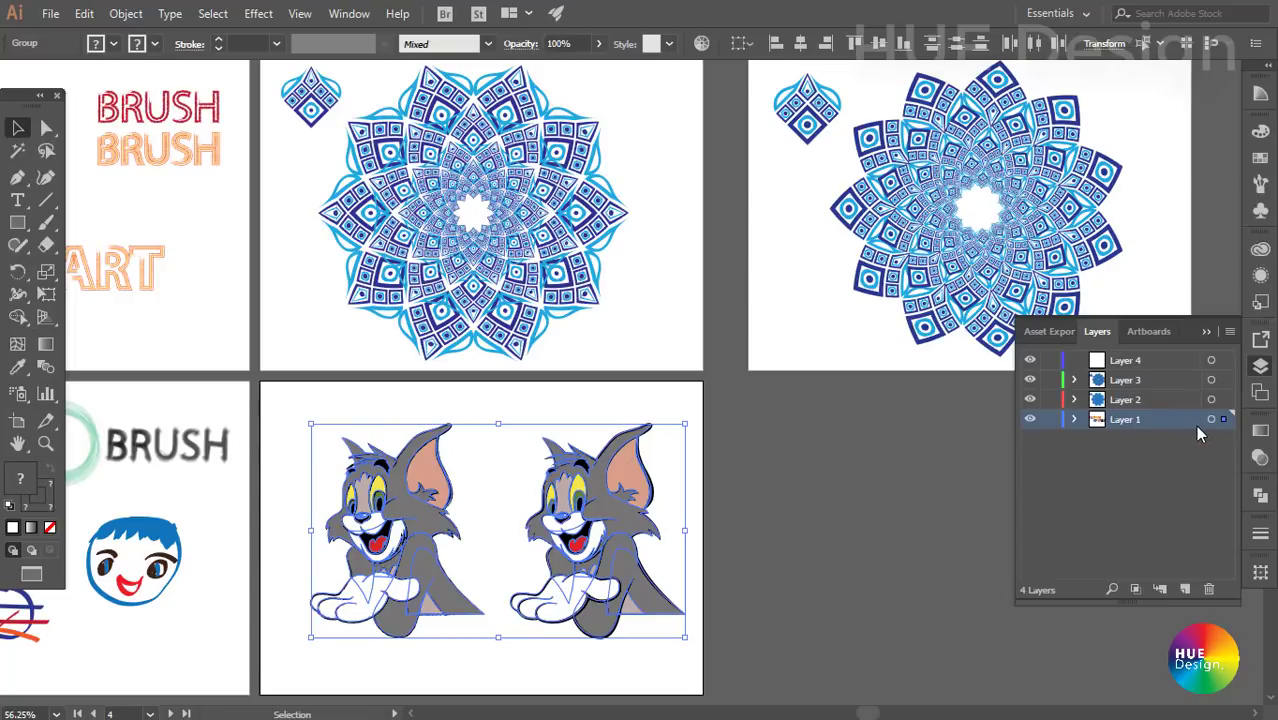
{"action": "left_click_drag", "start_coordinate": [1224, 420], "coordinate": [1225, 362]}
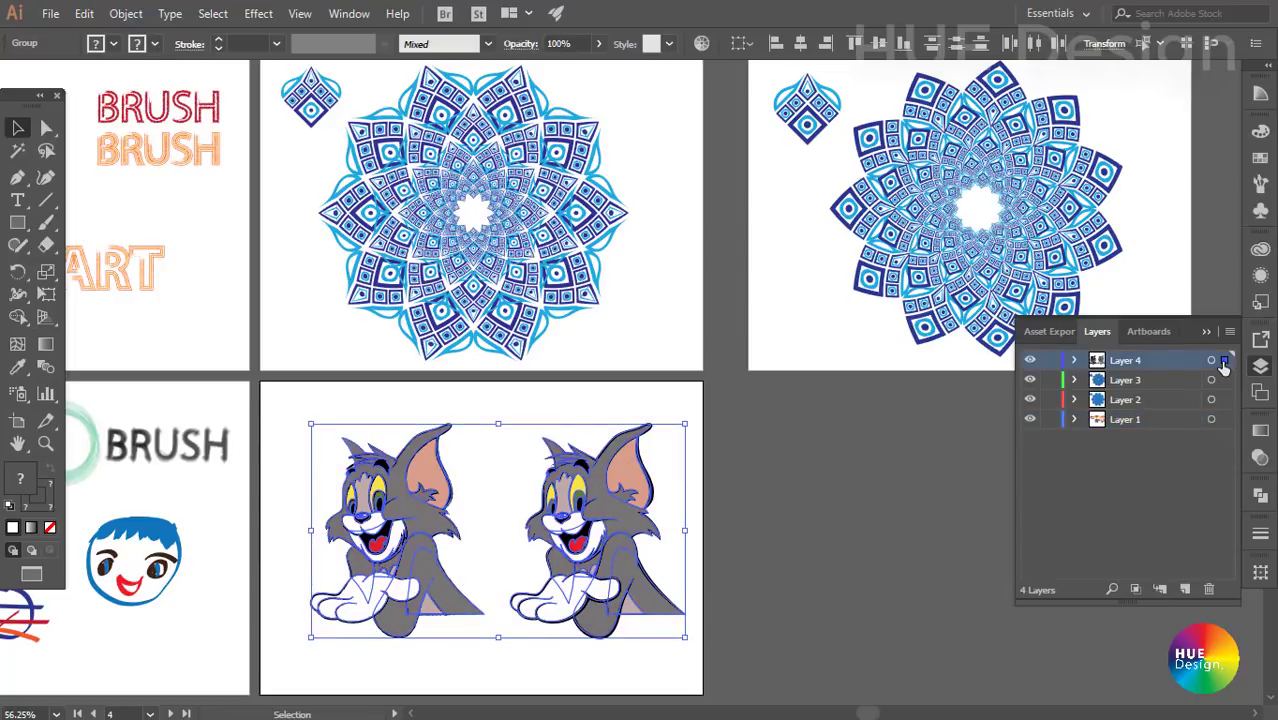
{"action": "left_click", "coordinate": [741, 588]}
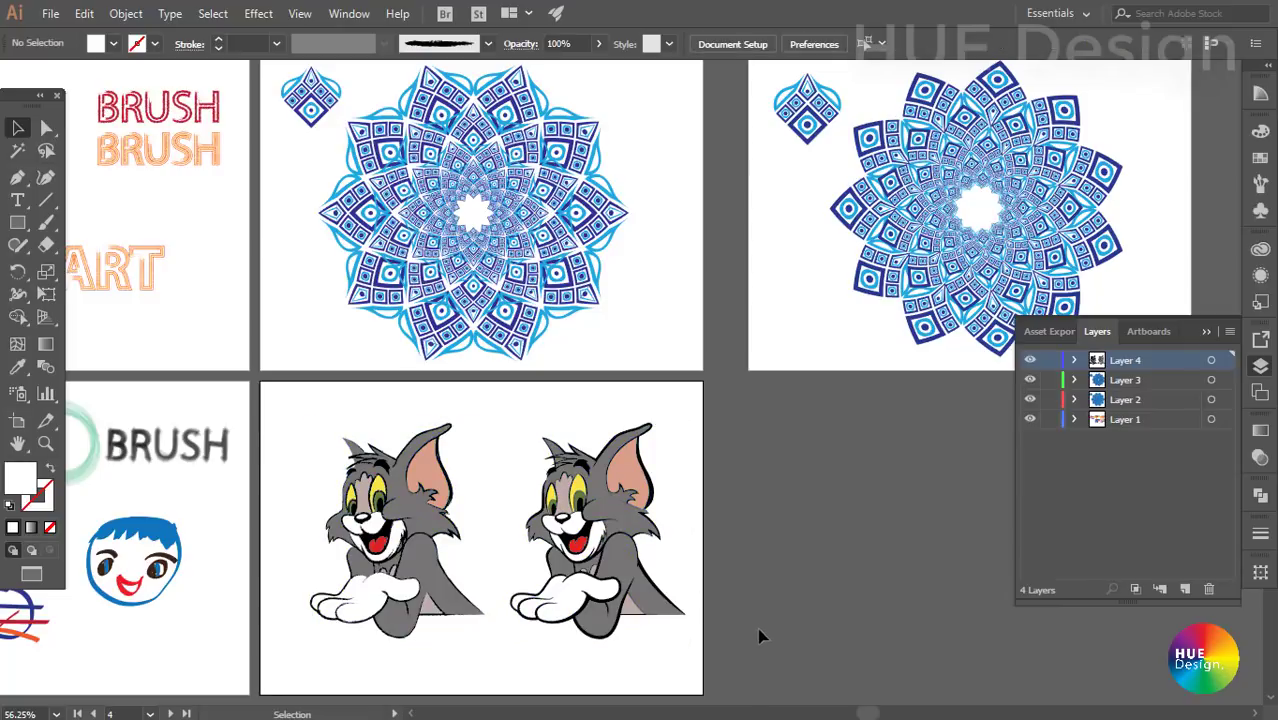
- Reselect the Tom artwork, check Layer 4's contents, then deselect and nudge the view
{"action": "left_click", "coordinate": [318, 424]}
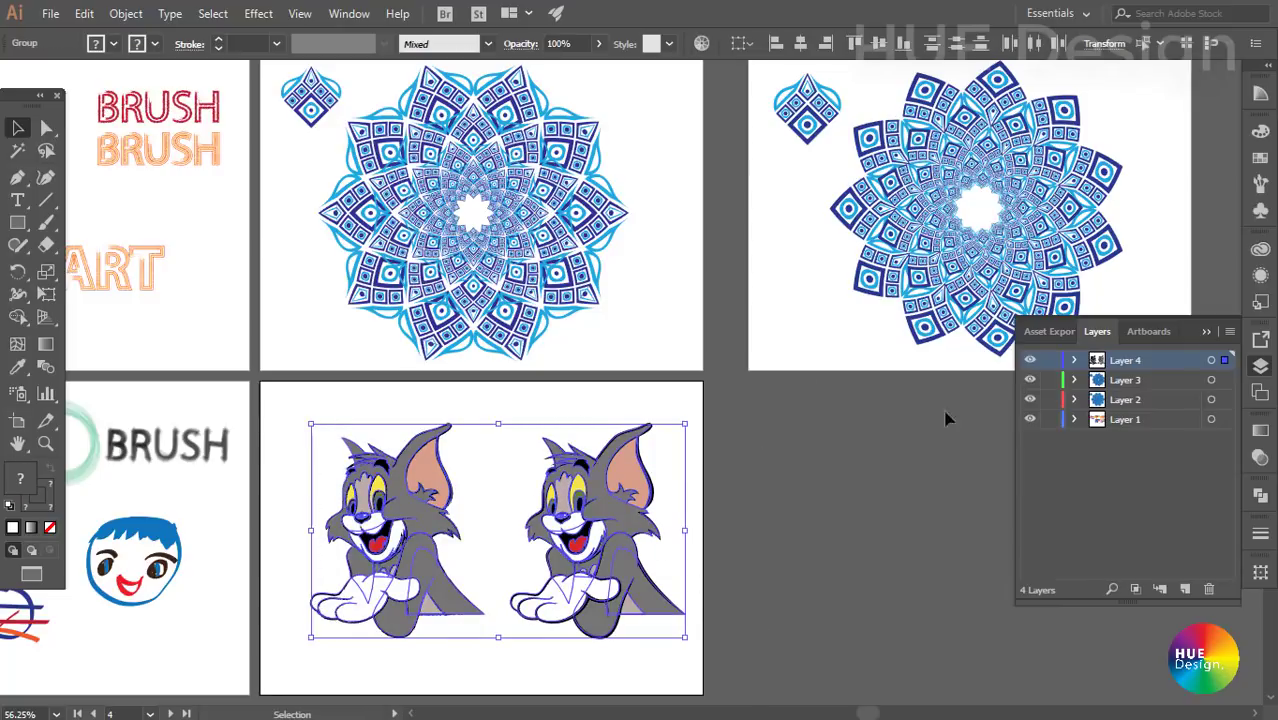
{"action": "left_click", "coordinate": [1075, 361]}
{"action": "left_click", "coordinate": [1075, 361]}
{"action": "left_click", "coordinate": [786, 533]}
{"action": "mouse_move", "coordinate": [658, 545]}
{"action": "left_mouse_down"}
{"action": "mouse_move", "coordinate": [832, 545]}
{"action": "mouse_move", "coordinate": [611, 600]}
{"action": "left_mouse_up"}
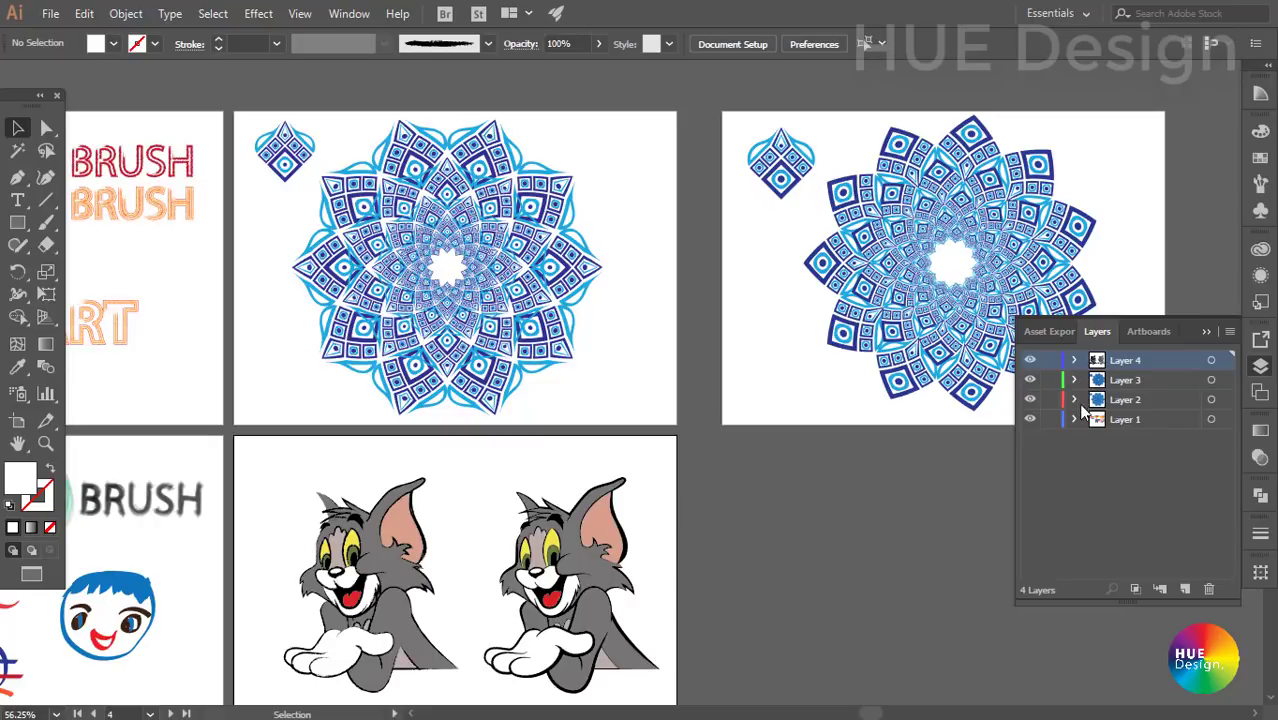
- Expand Layer 1, widen the Layers panel and inspect its path and compound path objects
{"action": "left_click", "coordinate": [1074, 418]}
{"action": "scroll", "coordinate": [1120, 460], "scroll_direction": "down", "scroll_amount": 3}
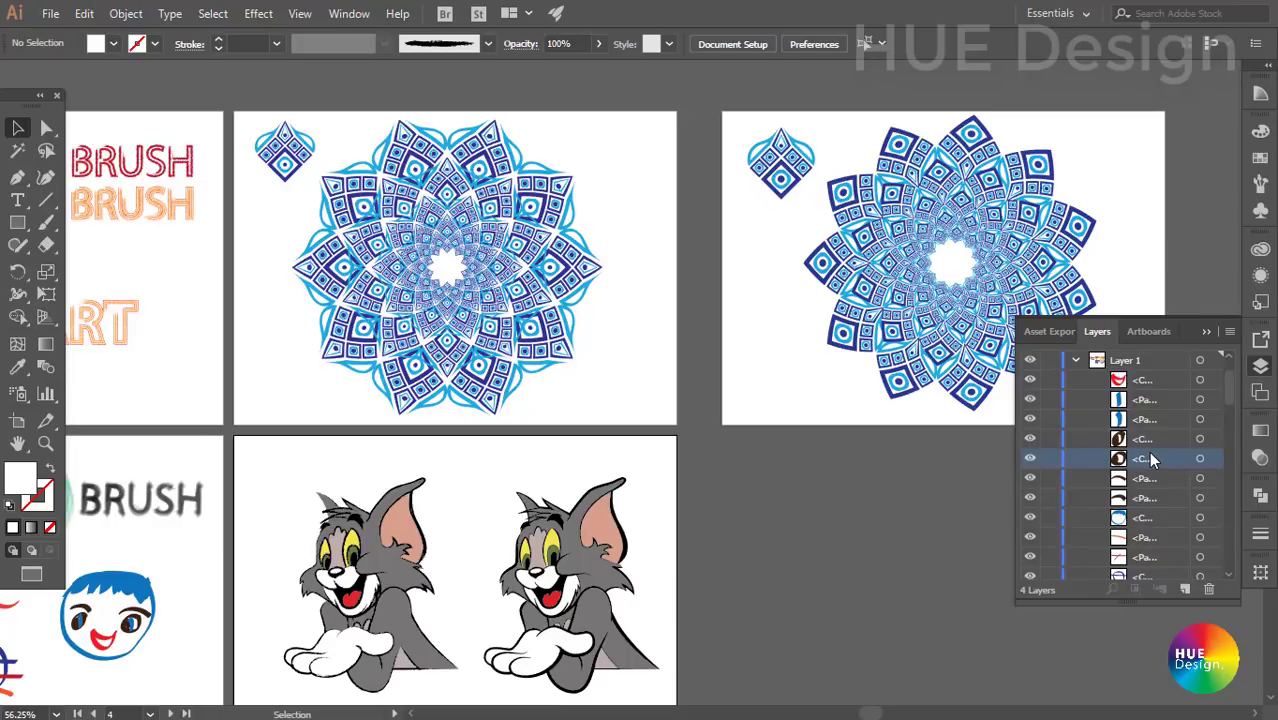
{"action": "left_click", "coordinate": [1147, 421]}
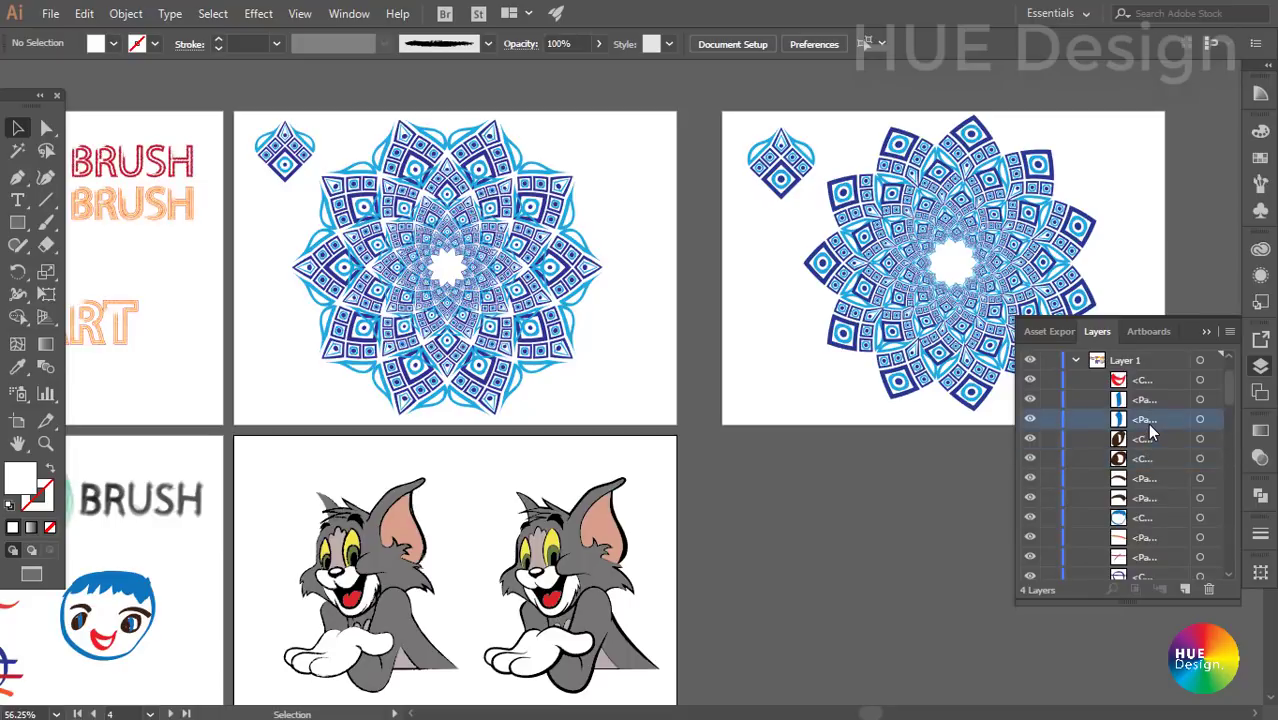
{"action": "left_click_drag", "start_coordinate": [1013, 427], "coordinate": [973, 427]}
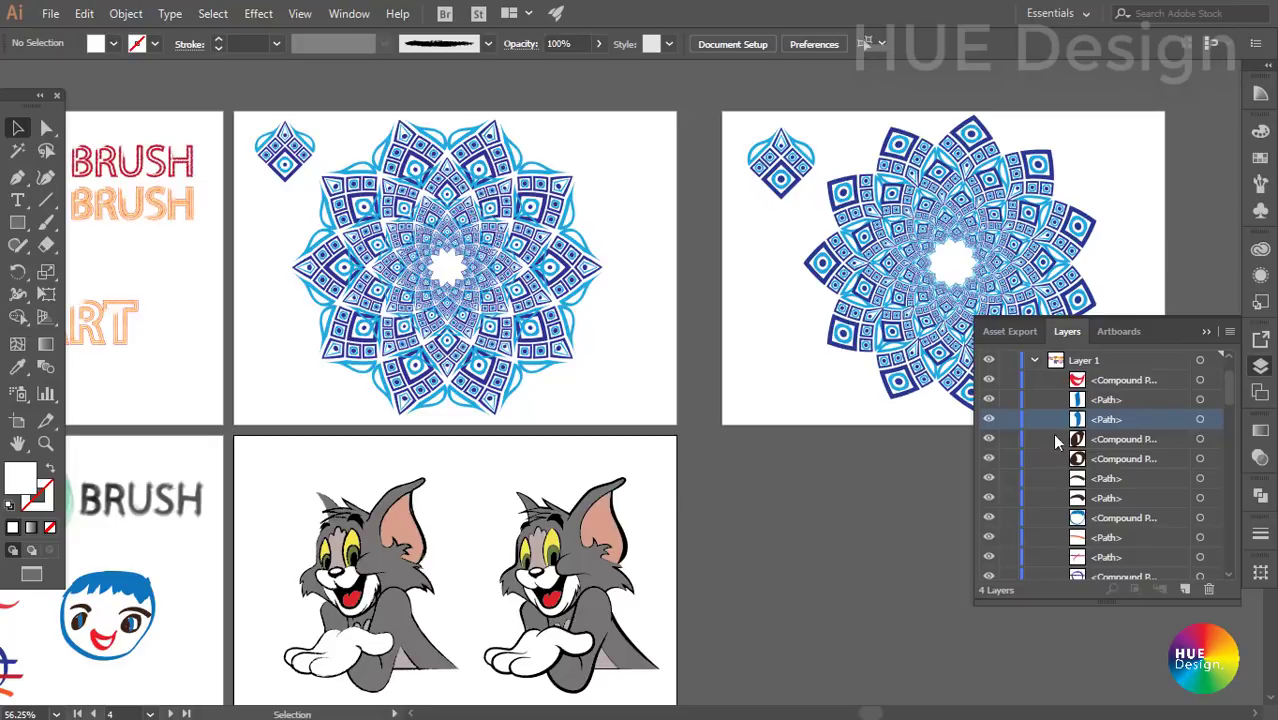
{"action": "left_click", "coordinate": [1078, 381]}
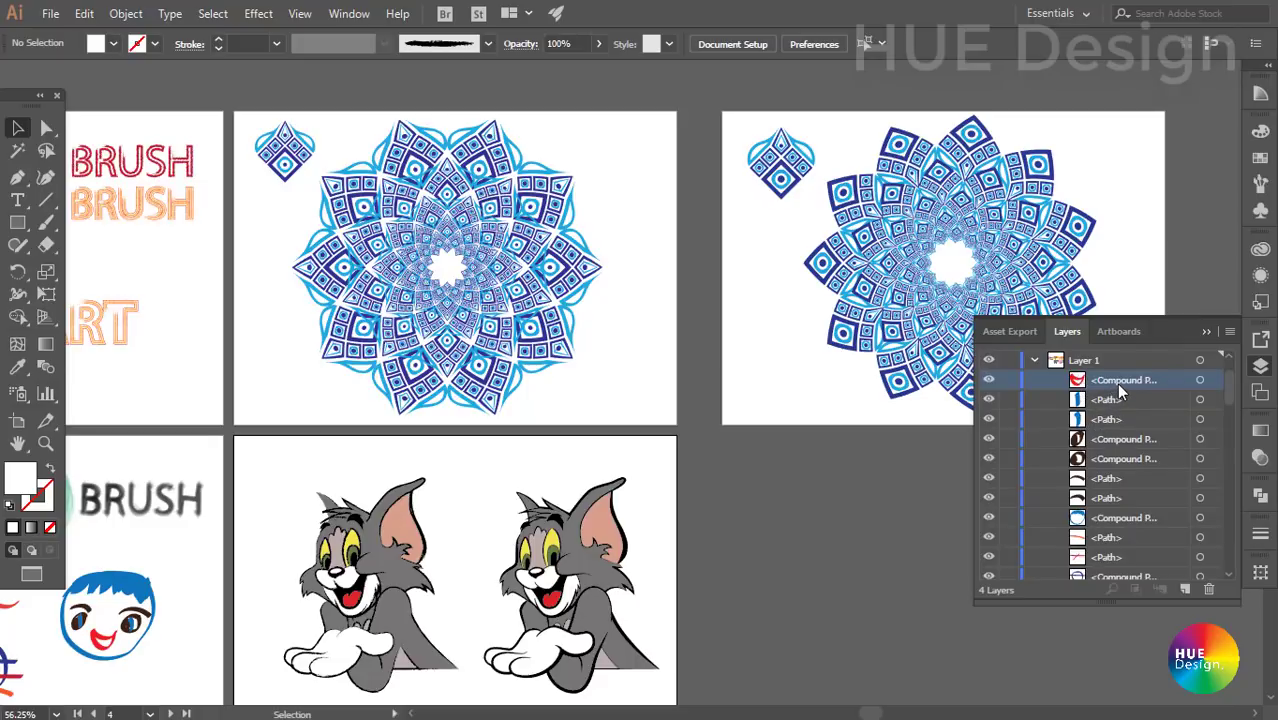
{"action": "left_click", "coordinate": [1116, 417]}
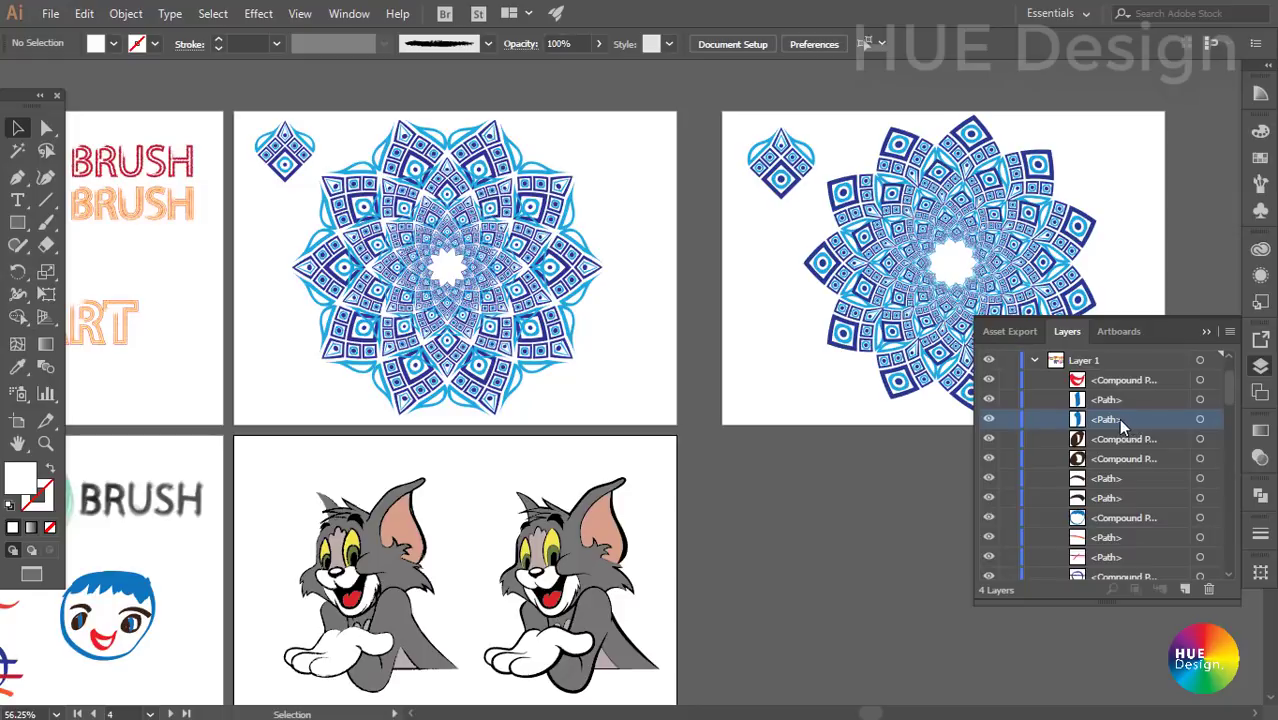
{"action": "double_click", "coordinate": [1118, 418]}
{"action": "left_click", "coordinate": [1135, 442]}
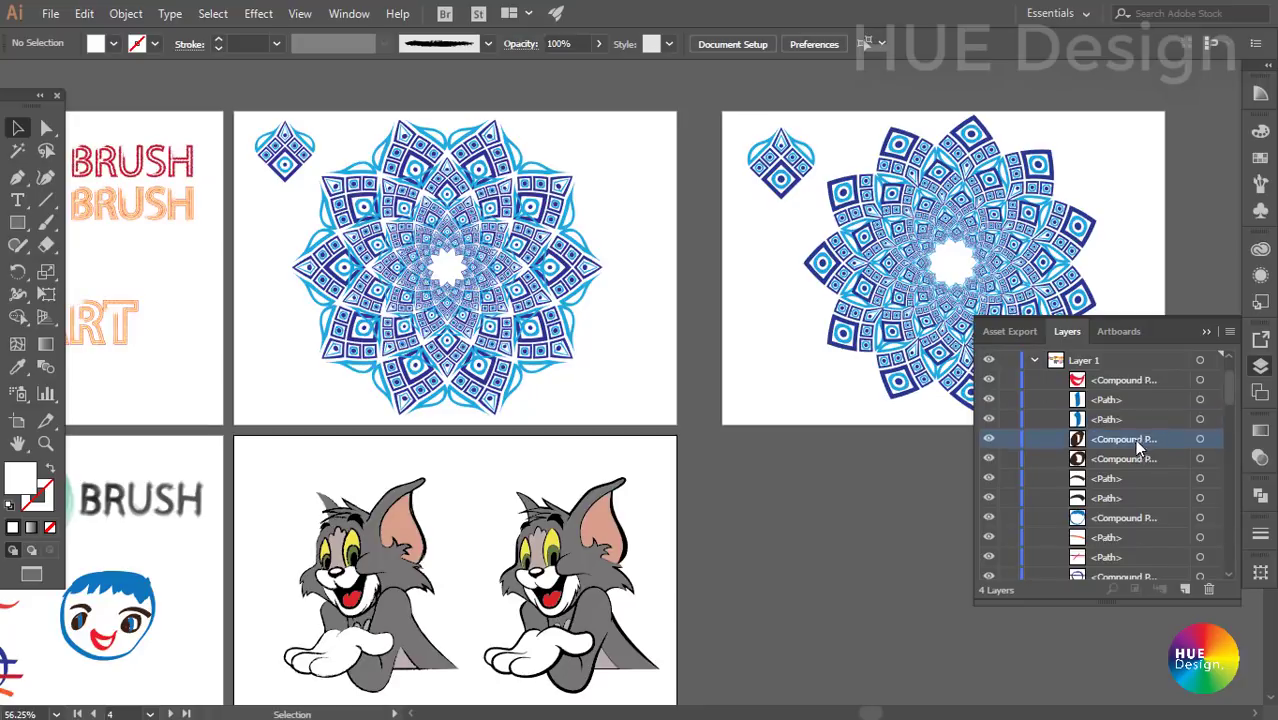
- Rename a compound path in Layer 1 to 'Mắt phải' and select the renamed row
{"action": "double_click", "coordinate": [1120, 460]}
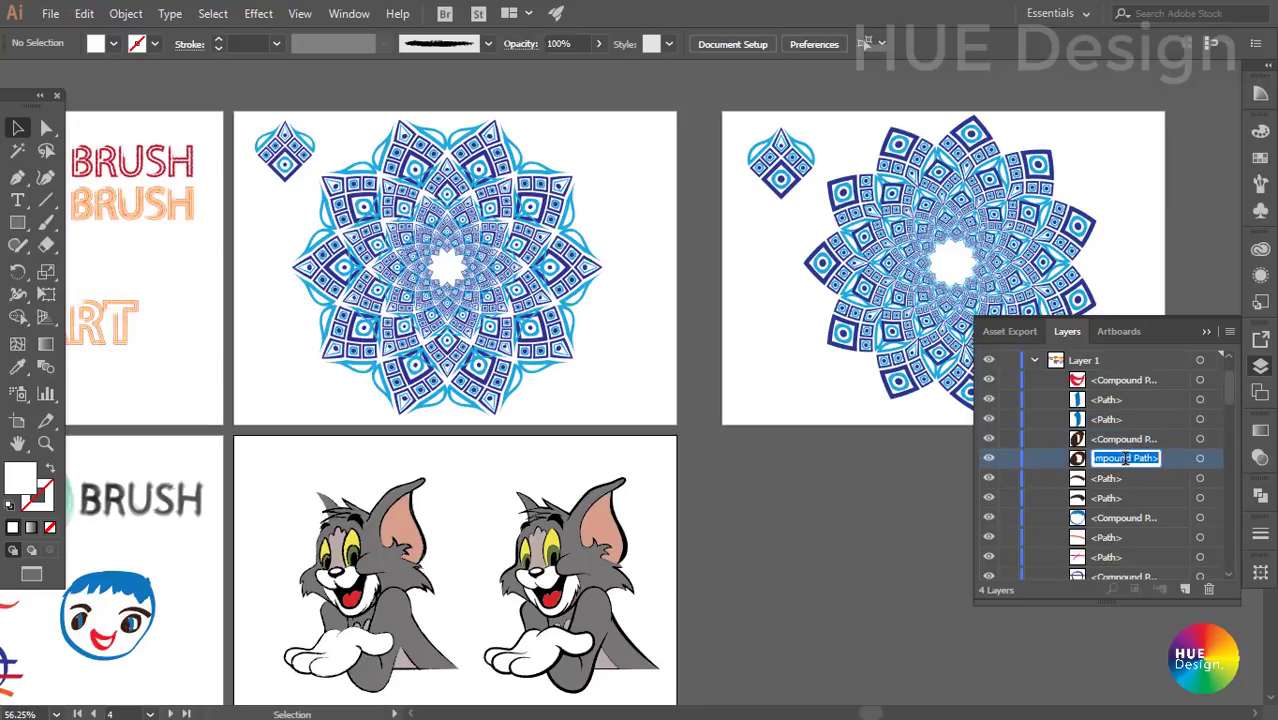
{"action": "type", "text": "Mắt phải"}
{"action": "key", "text": "Return"}
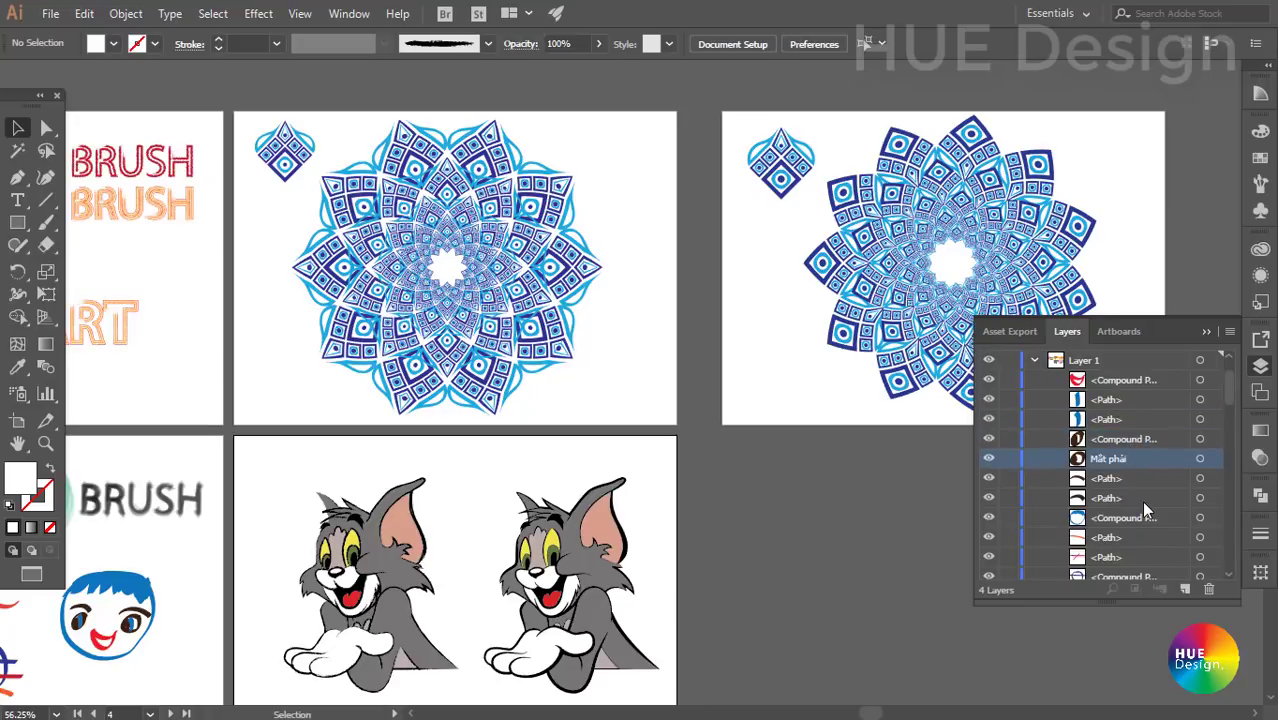
{"action": "left_click", "coordinate": [1125, 480]}
{"action": "left_click", "coordinate": [1229, 333]}
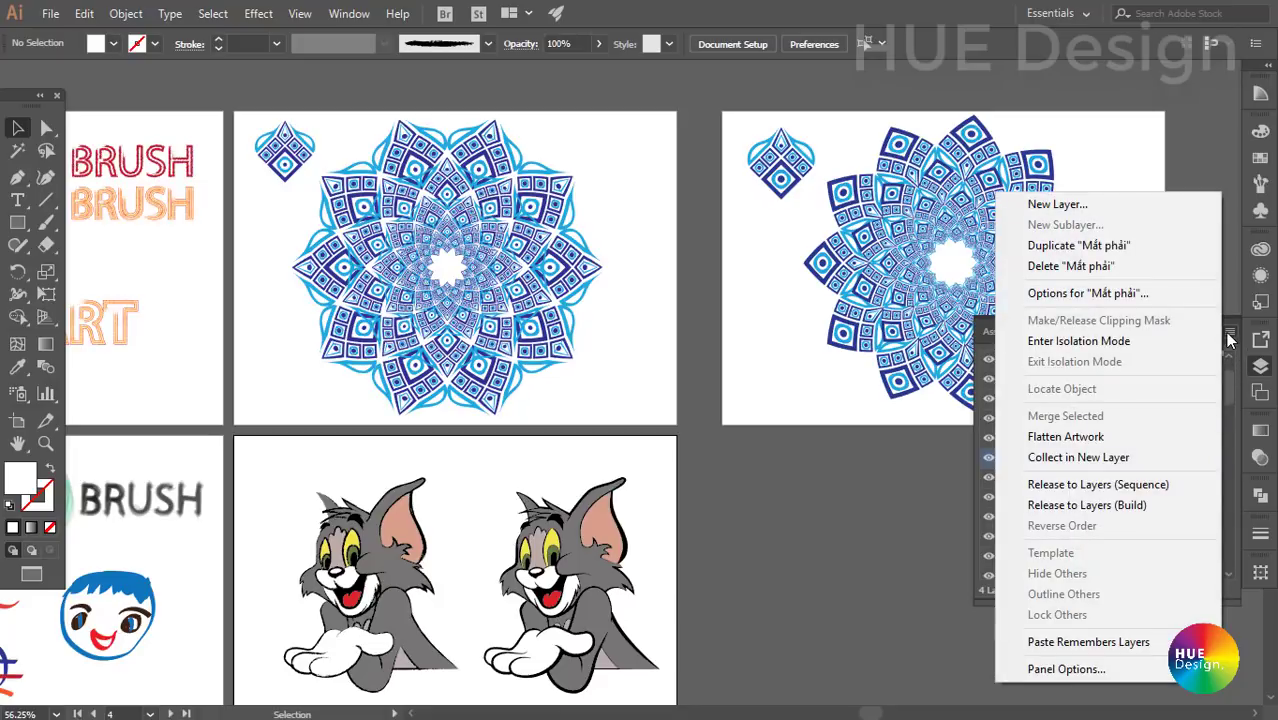
- In Layers Panel Options, preview Small and Medium row sizes, then apply Large rows
{"action": "left_click", "coordinate": [1087, 670]}
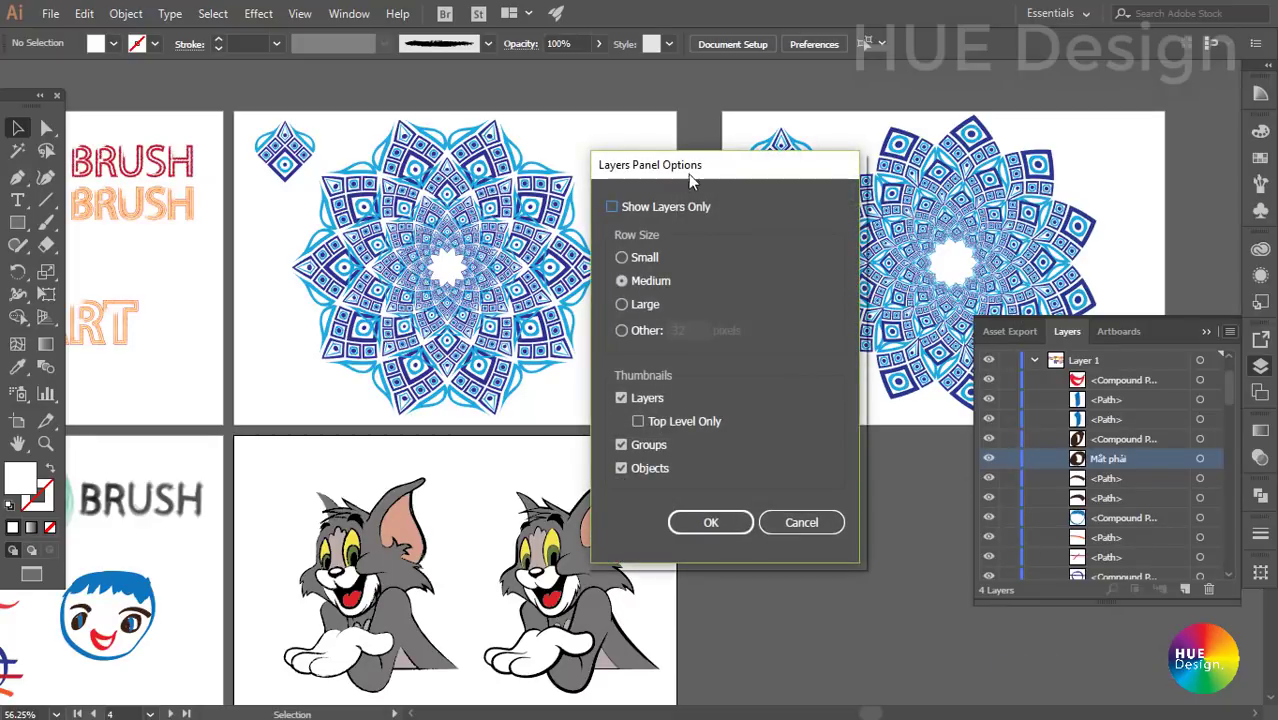
{"action": "left_click_drag", "start_coordinate": [688, 174], "coordinate": [674, 202]}
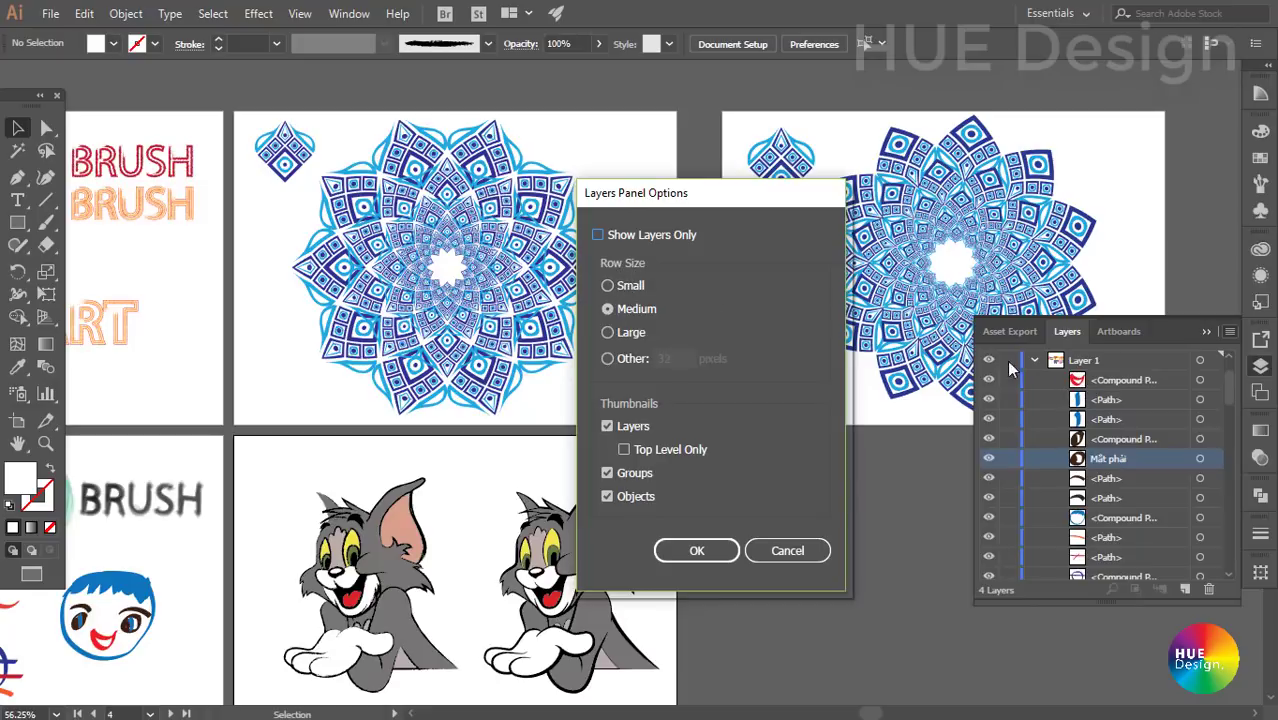
{"action": "left_click", "coordinate": [609, 287]}
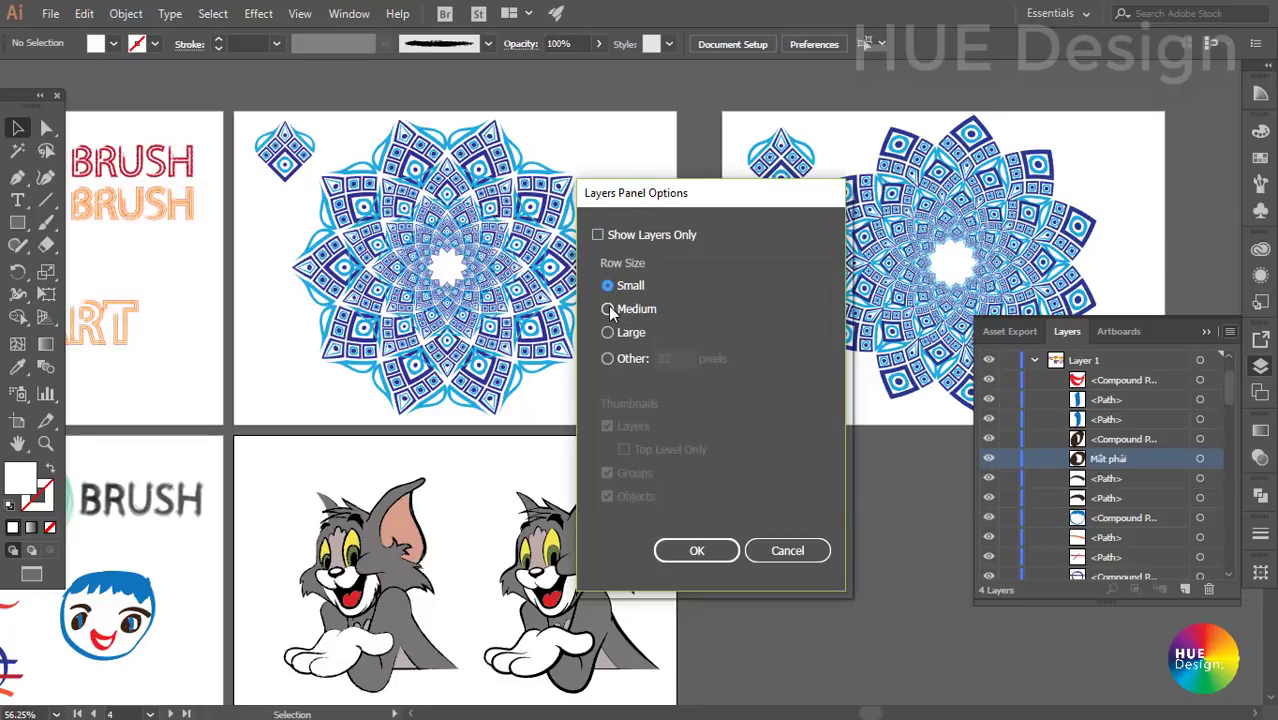
{"action": "left_click", "coordinate": [609, 310]}
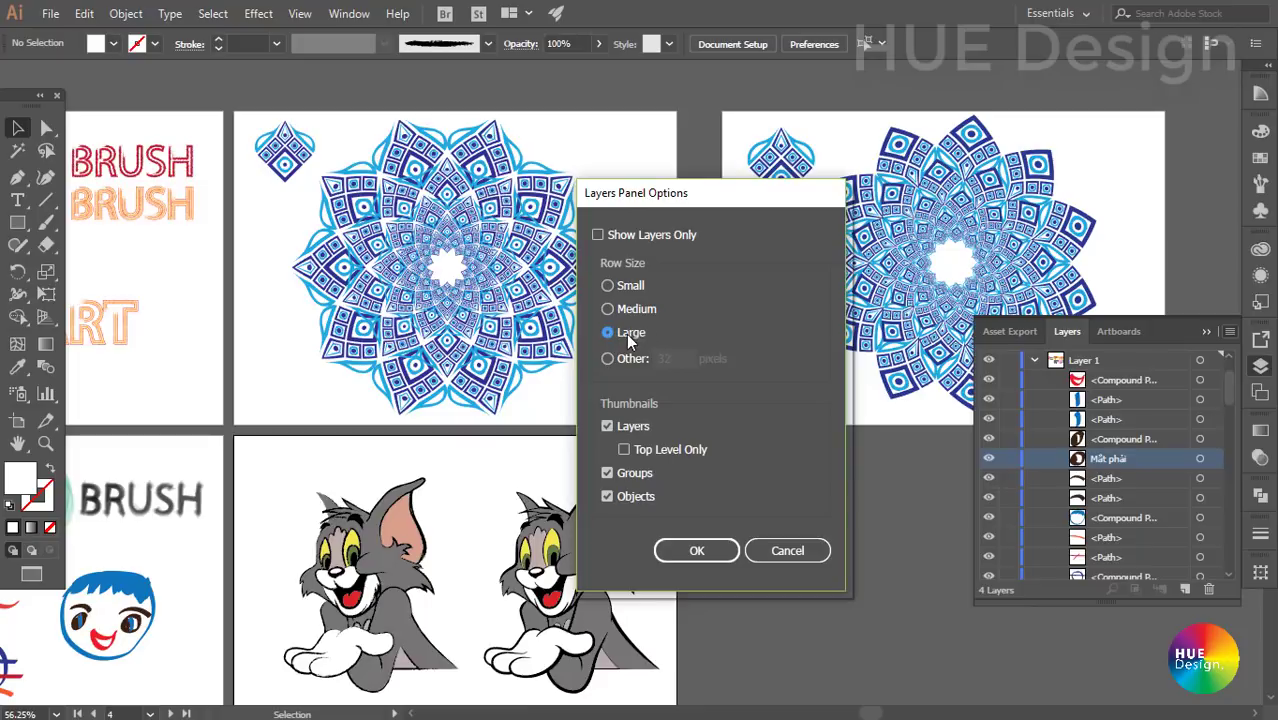
{"action": "left_click", "coordinate": [693, 550]}
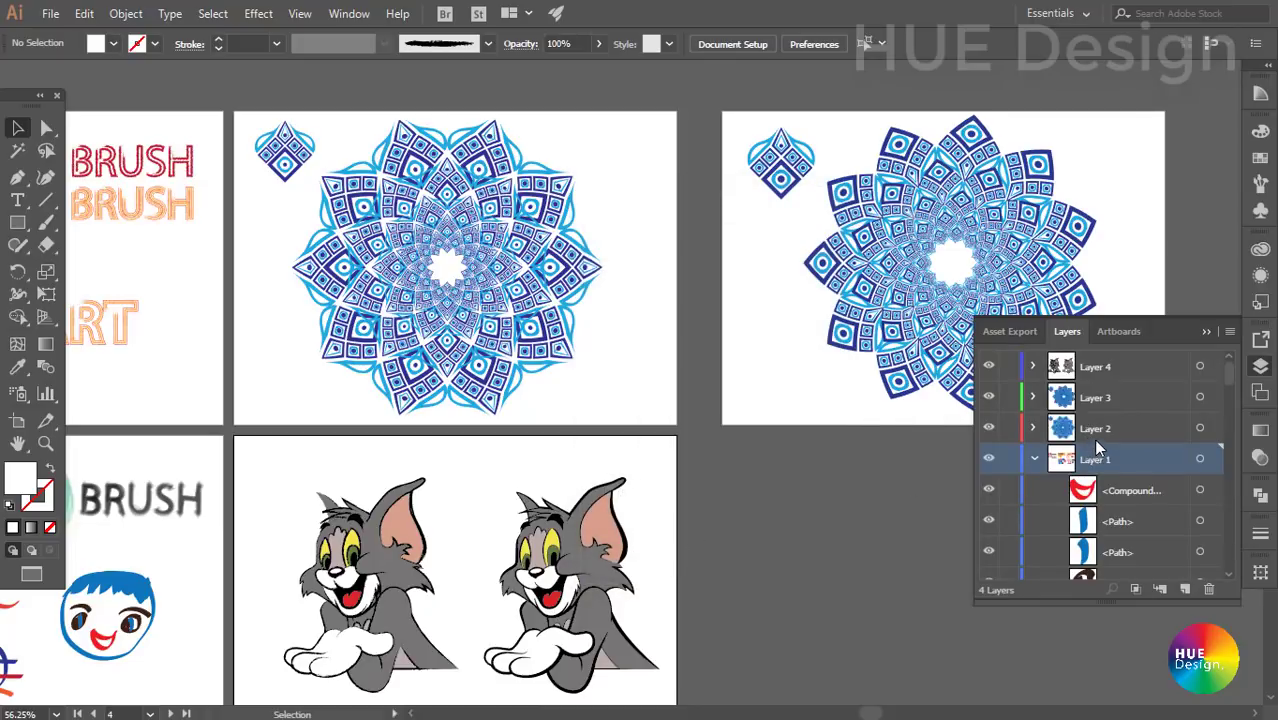
- Return the Layers panel rows to Medium and collapse Layer 1
{"action": "scroll", "coordinate": [1102, 482], "scroll_direction": "down", "scroll_amount": 1}
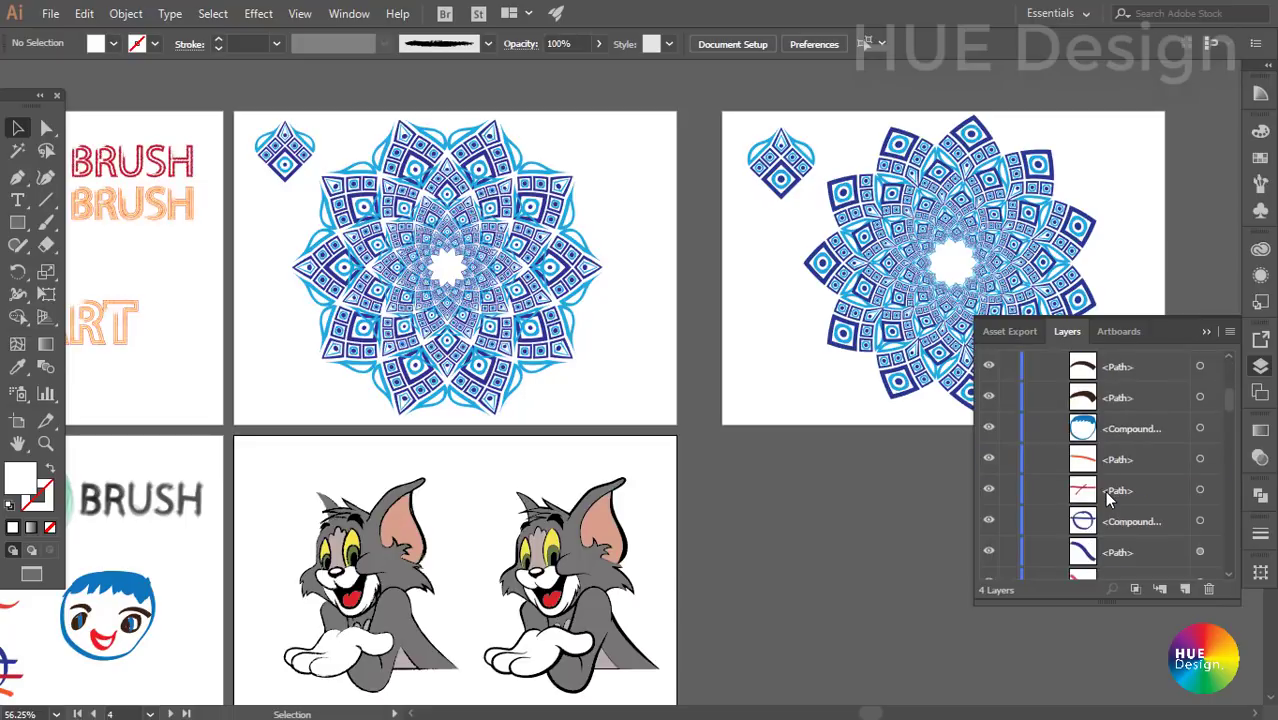
{"action": "scroll", "coordinate": [1106, 496], "scroll_direction": "up", "scroll_amount": 1}
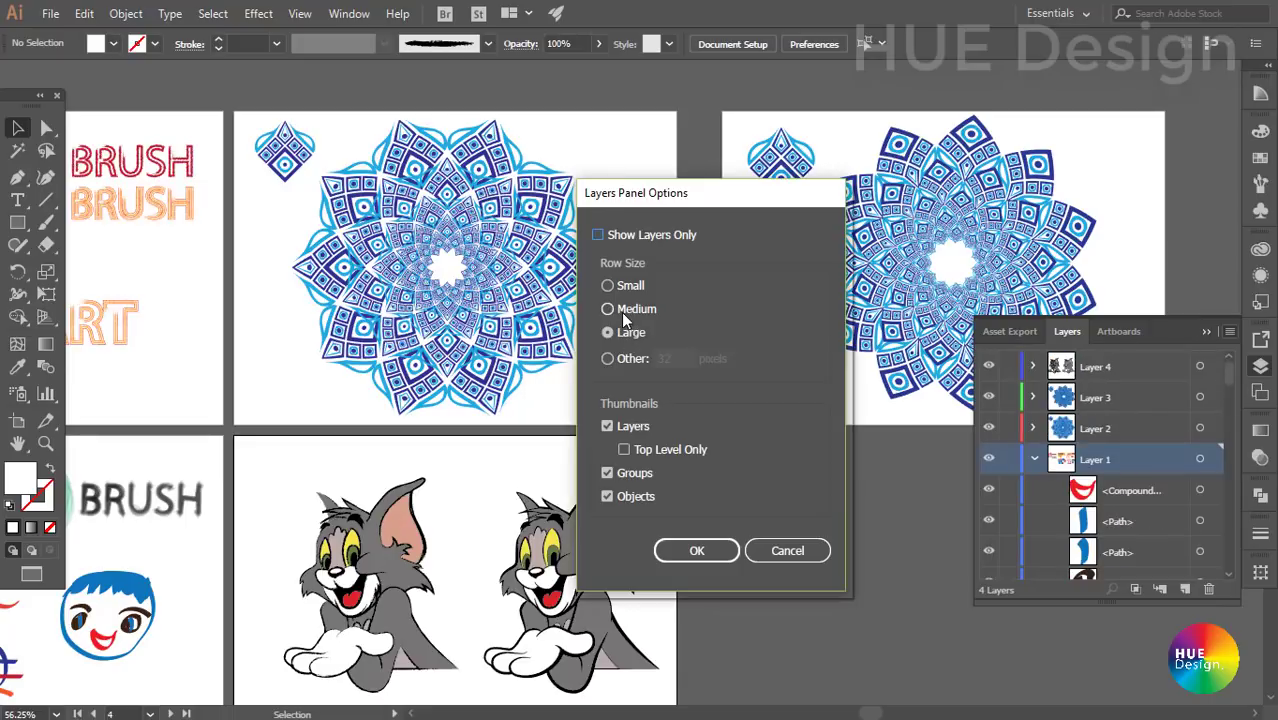
{"action": "left_click", "coordinate": [621, 309]}
{"action": "left_click", "coordinate": [697, 551]}
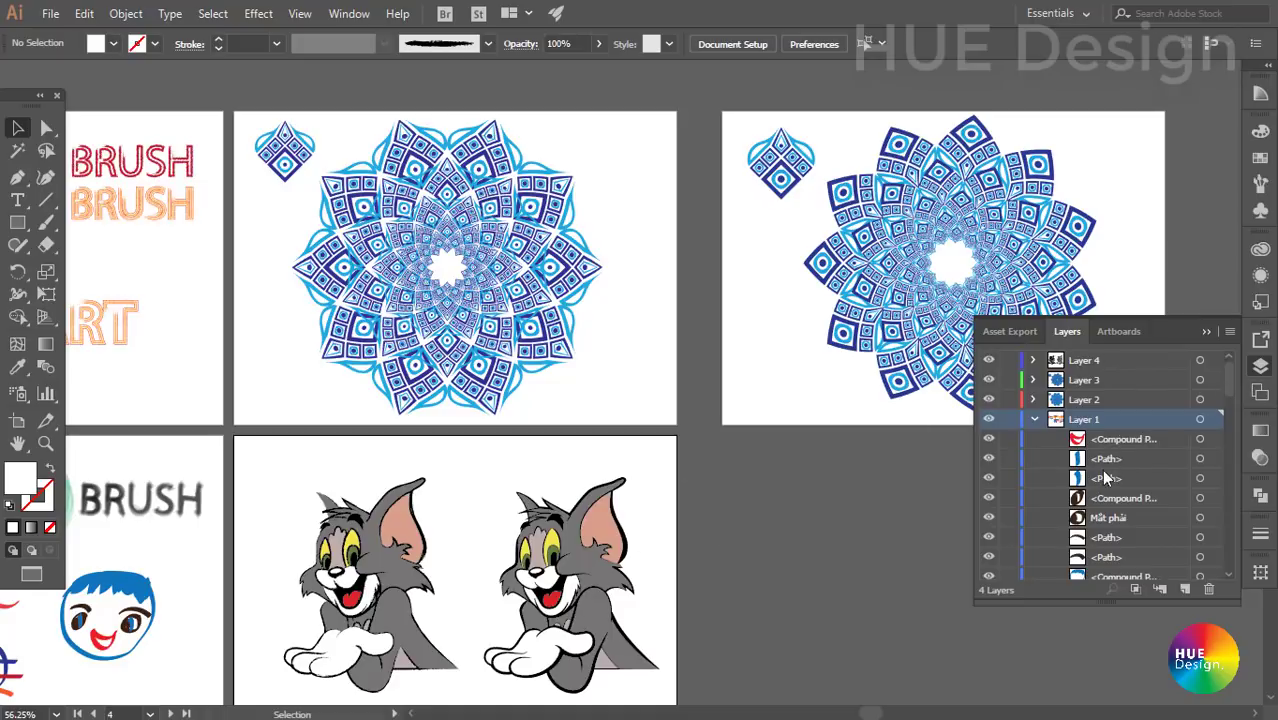
{"action": "left_click", "coordinate": [1035, 421]}
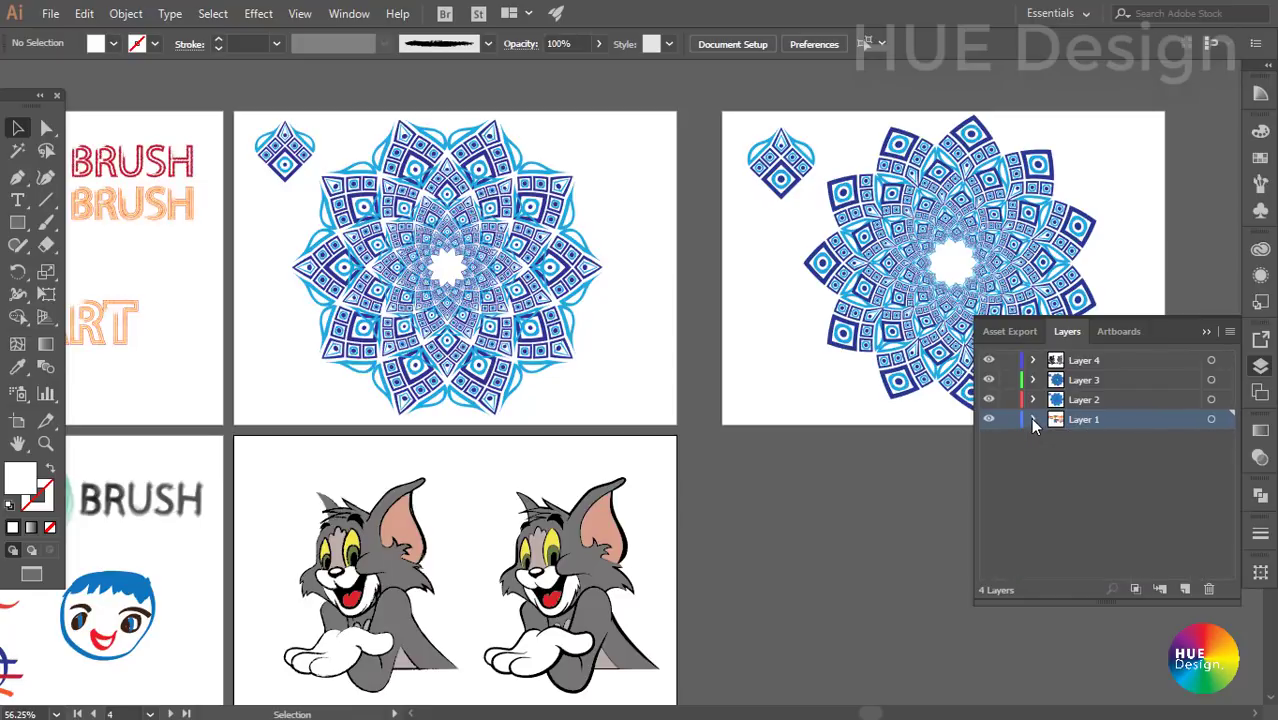
- Toggle Layer 1 closed and click through Layers 2, 3 and 4, ending with Layer 4 active
{"action": "left_click", "coordinate": [1032, 420]}
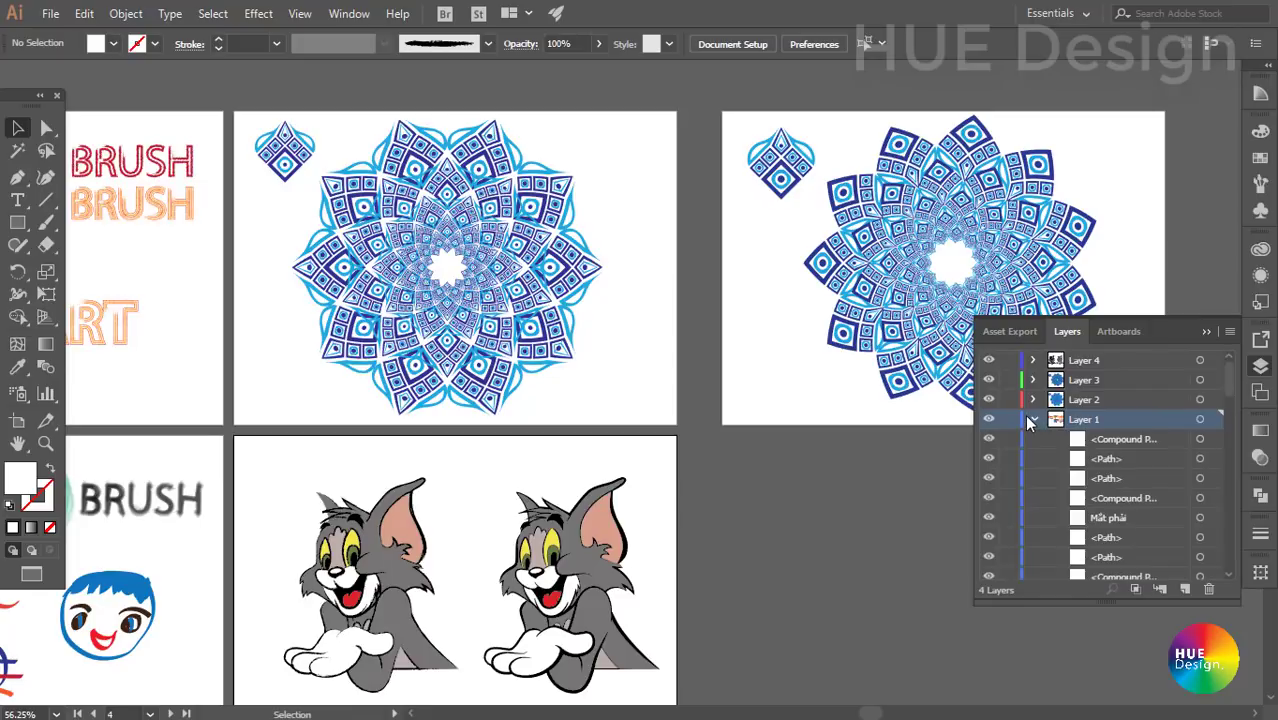
{"action": "left_click", "coordinate": [1032, 419]}
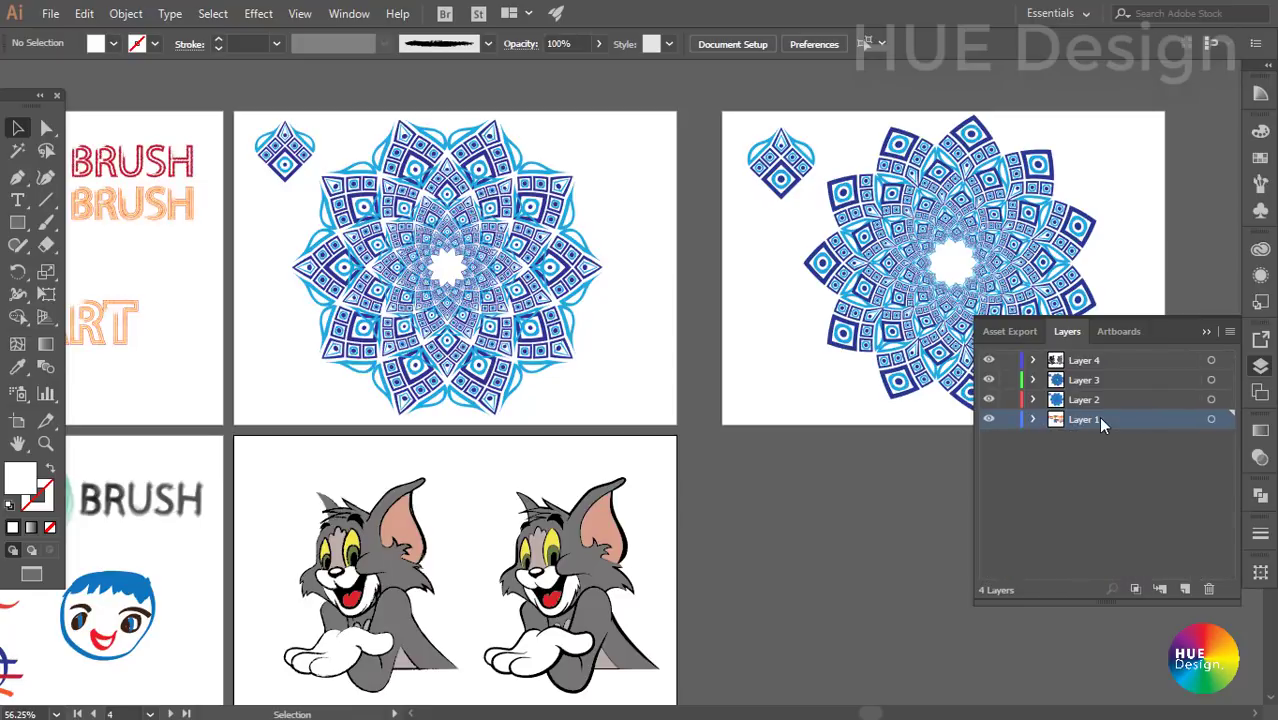
{"action": "left_click", "coordinate": [1087, 401]}
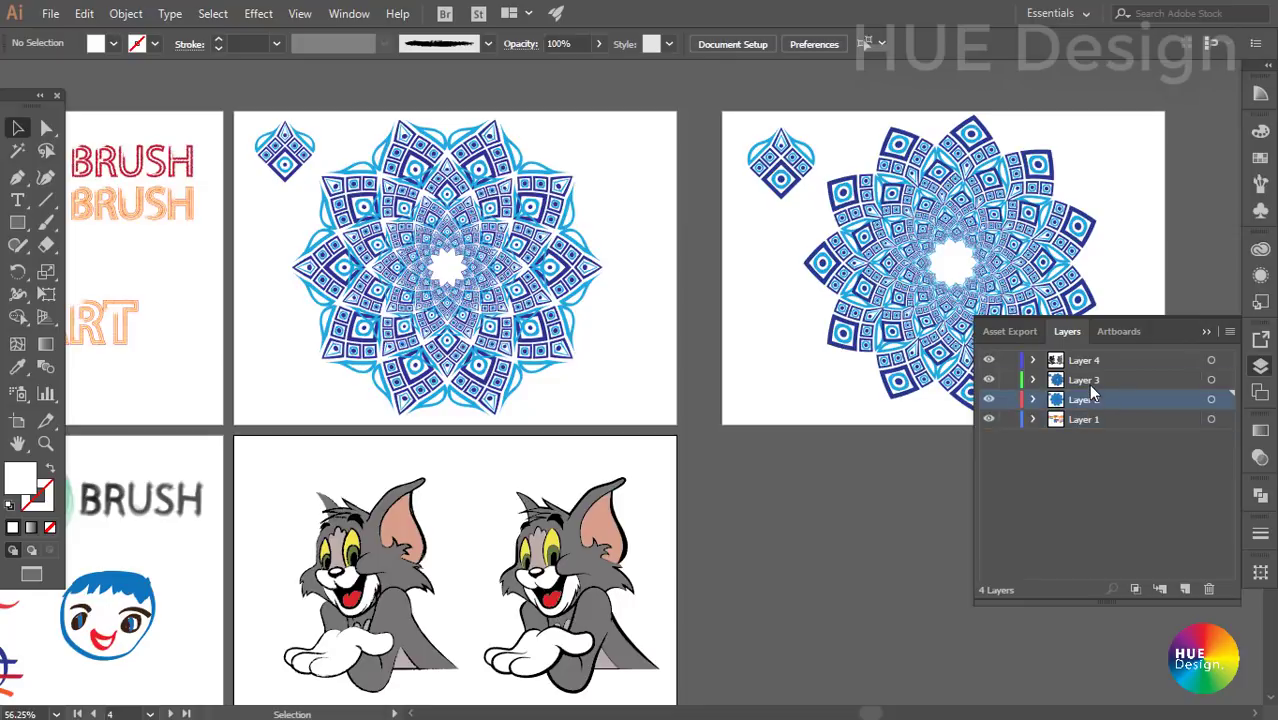
{"action": "left_click", "coordinate": [1088, 382]}
{"action": "left_click", "coordinate": [1089, 383]}
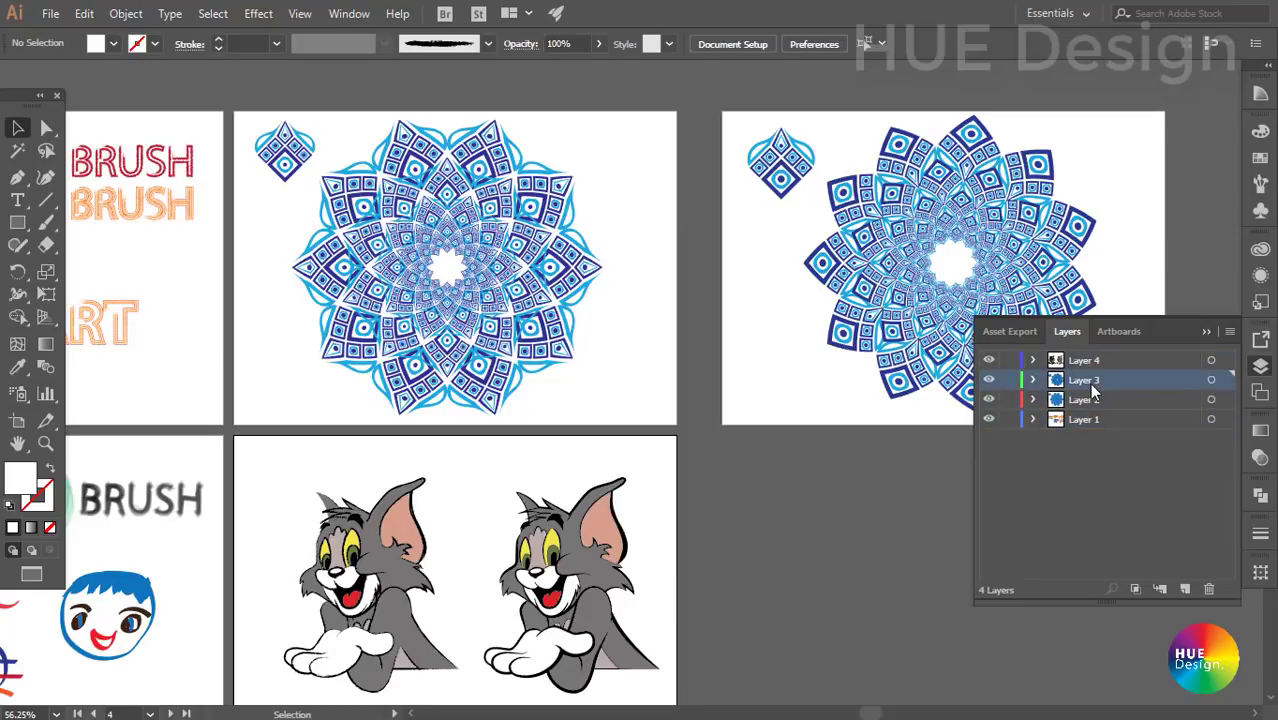
{"action": "left_click", "coordinate": [1087, 419]}
{"action": "left_click", "coordinate": [1090, 382]}
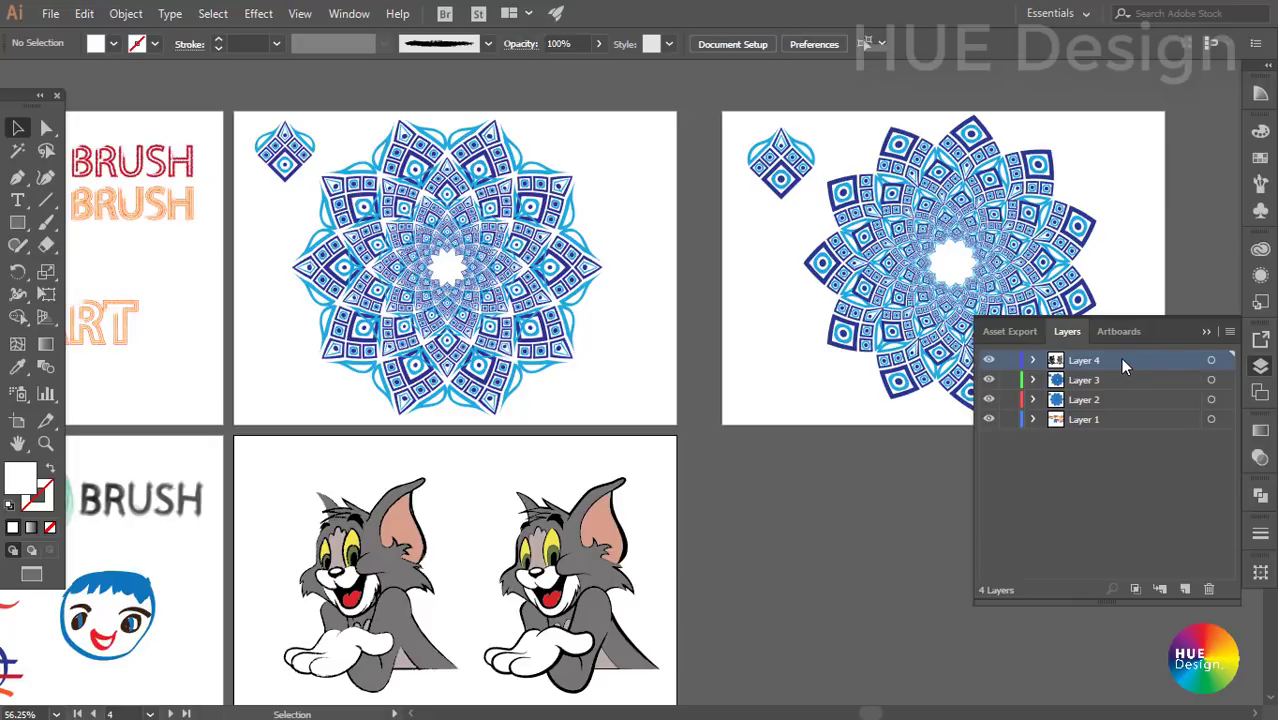
{"action": "left_click_drag", "start_coordinate": [1120, 357], "coordinate": [1118, 426]}
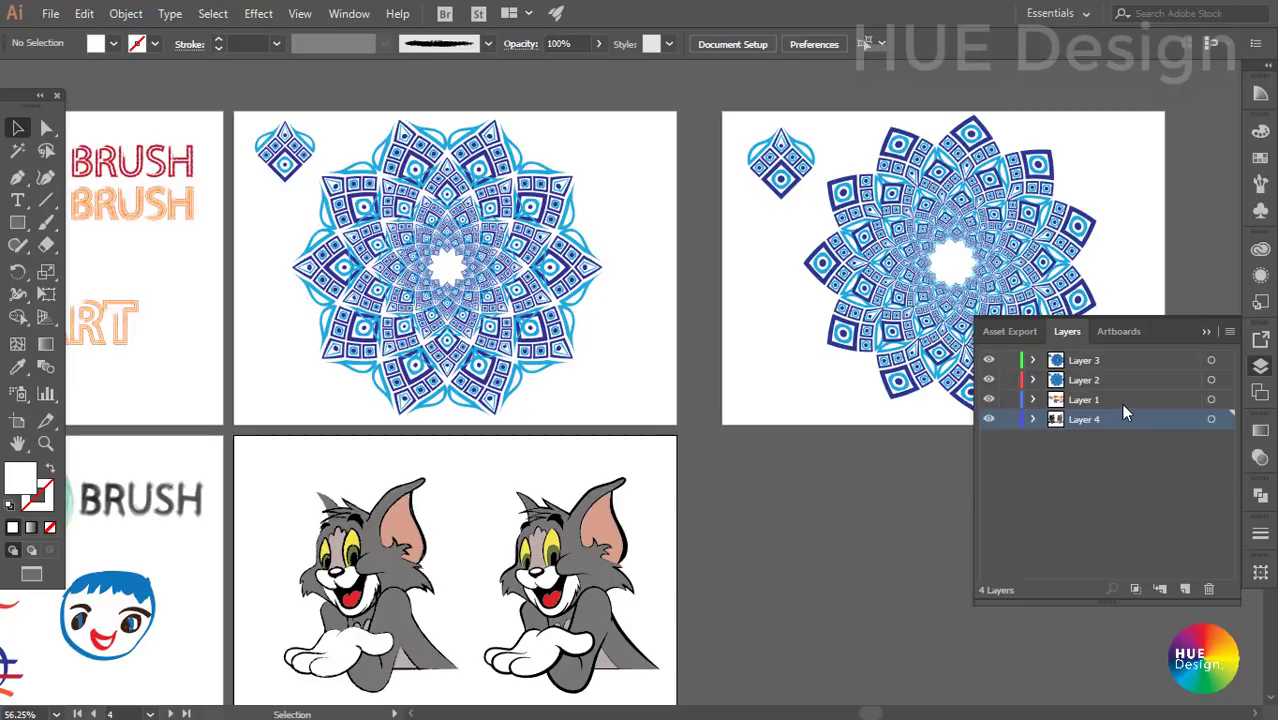
{"action": "left_click_drag", "start_coordinate": [1119, 380], "coordinate": [1119, 408]}
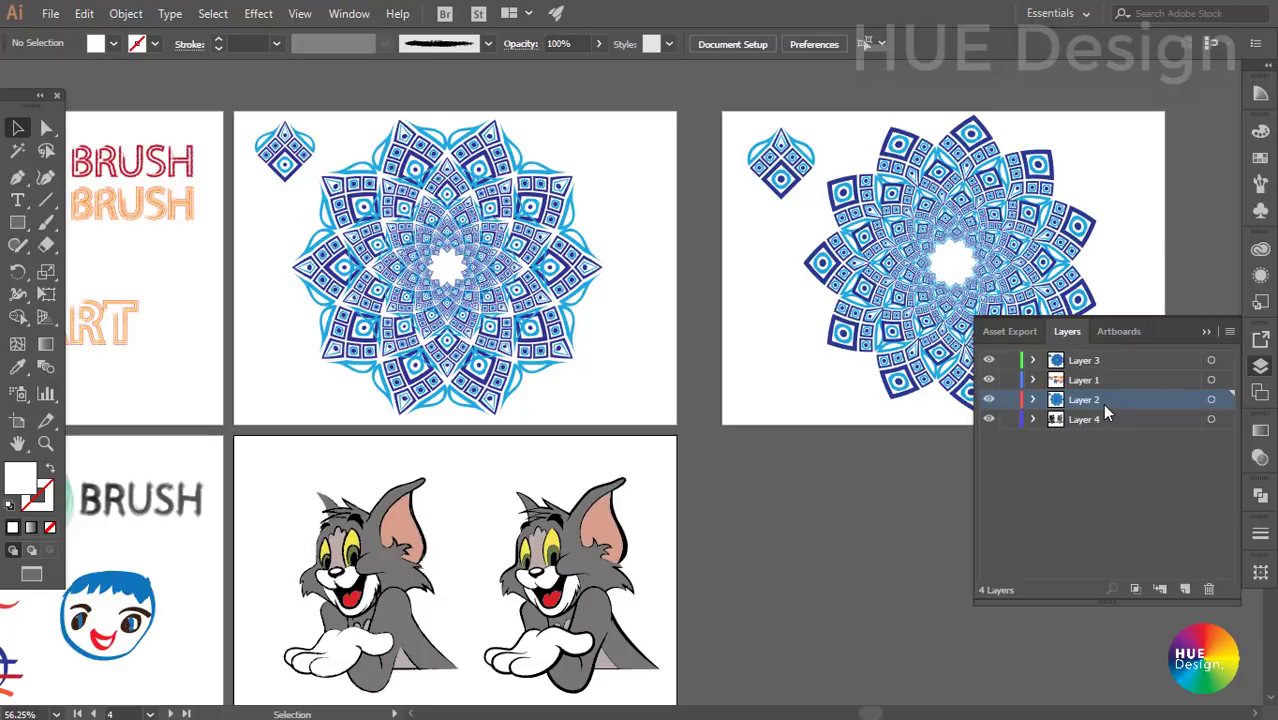
{"action": "left_click_drag", "start_coordinate": [1104, 406], "coordinate": [1108, 372]}
{"action": "left_click_drag", "start_coordinate": [1110, 420], "coordinate": [1118, 368]}
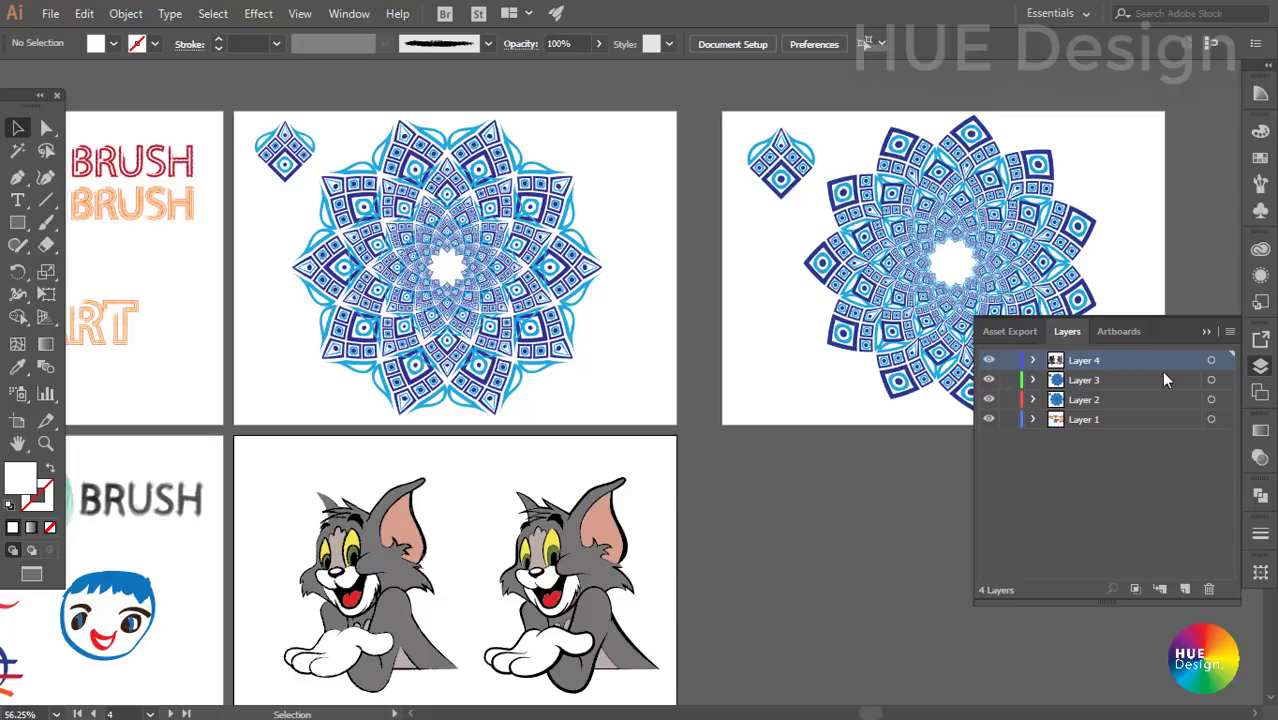
- Duplicate Layer 4 from the Layers flyout menu, then undo to remove the copy
{"action": "left_click", "coordinate": [1229, 333]}
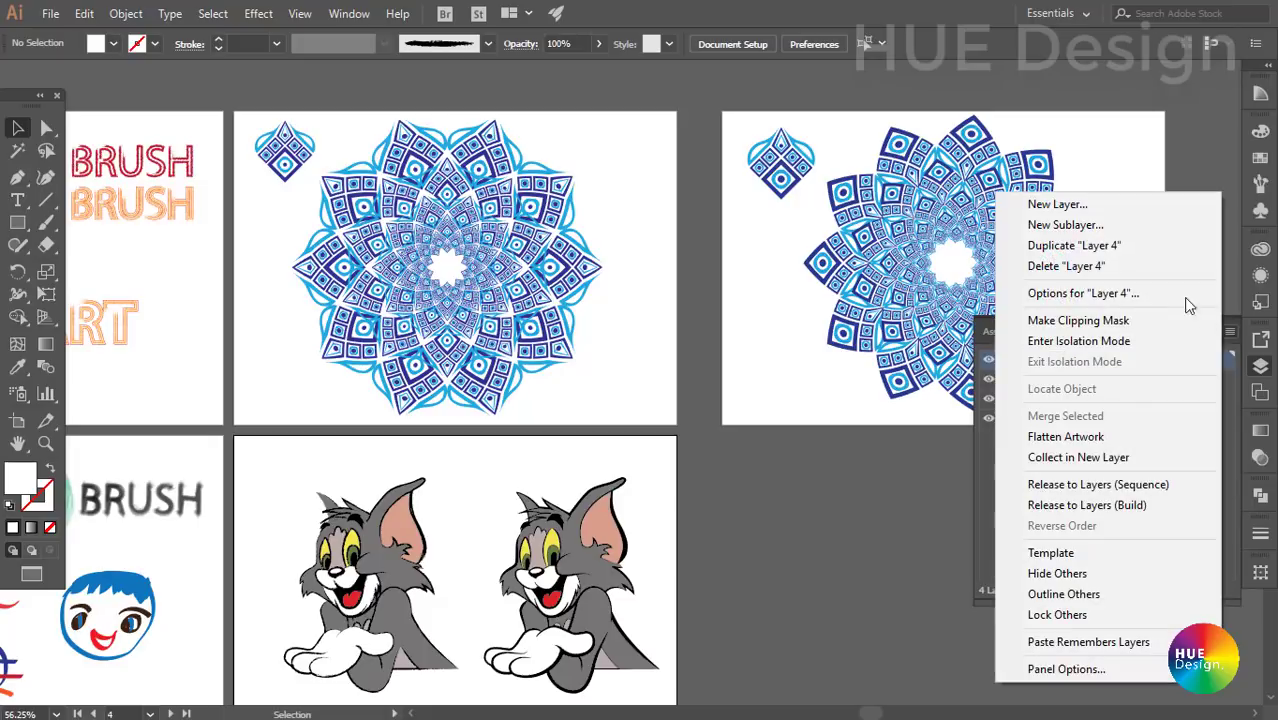
{"action": "left_click", "coordinate": [1072, 247]}
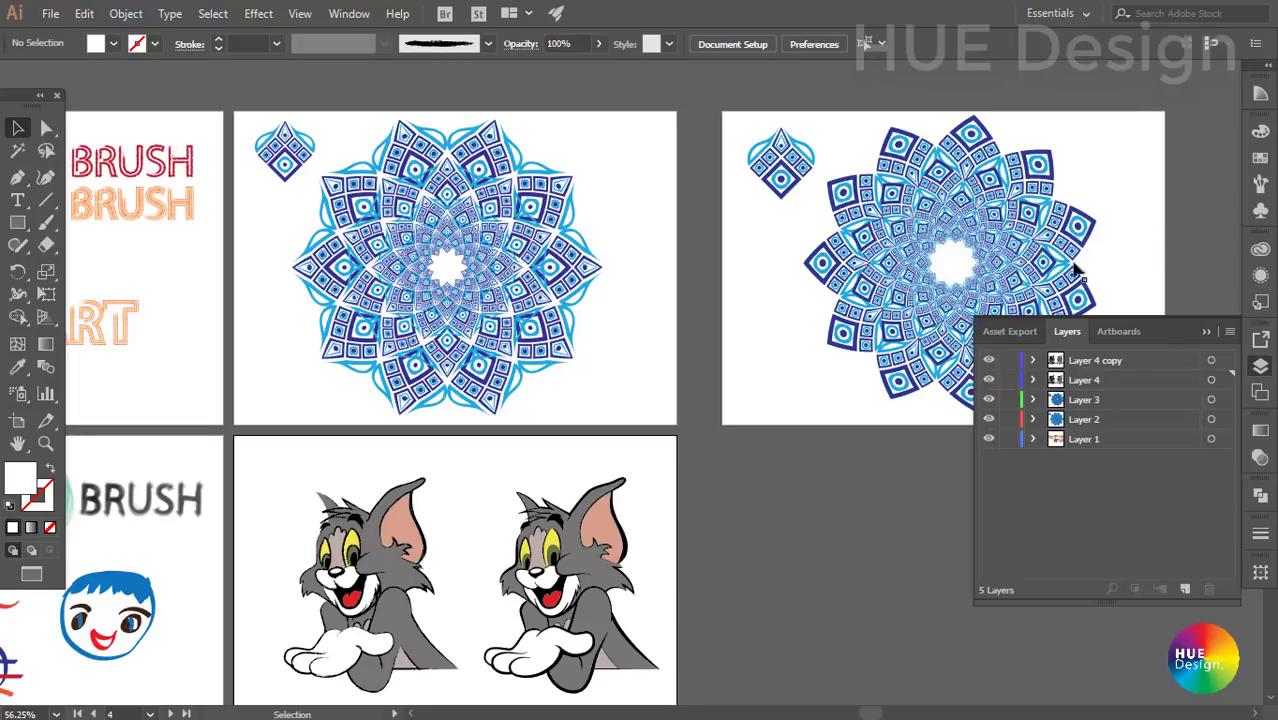
{"action": "left_click", "coordinate": [1099, 364]}
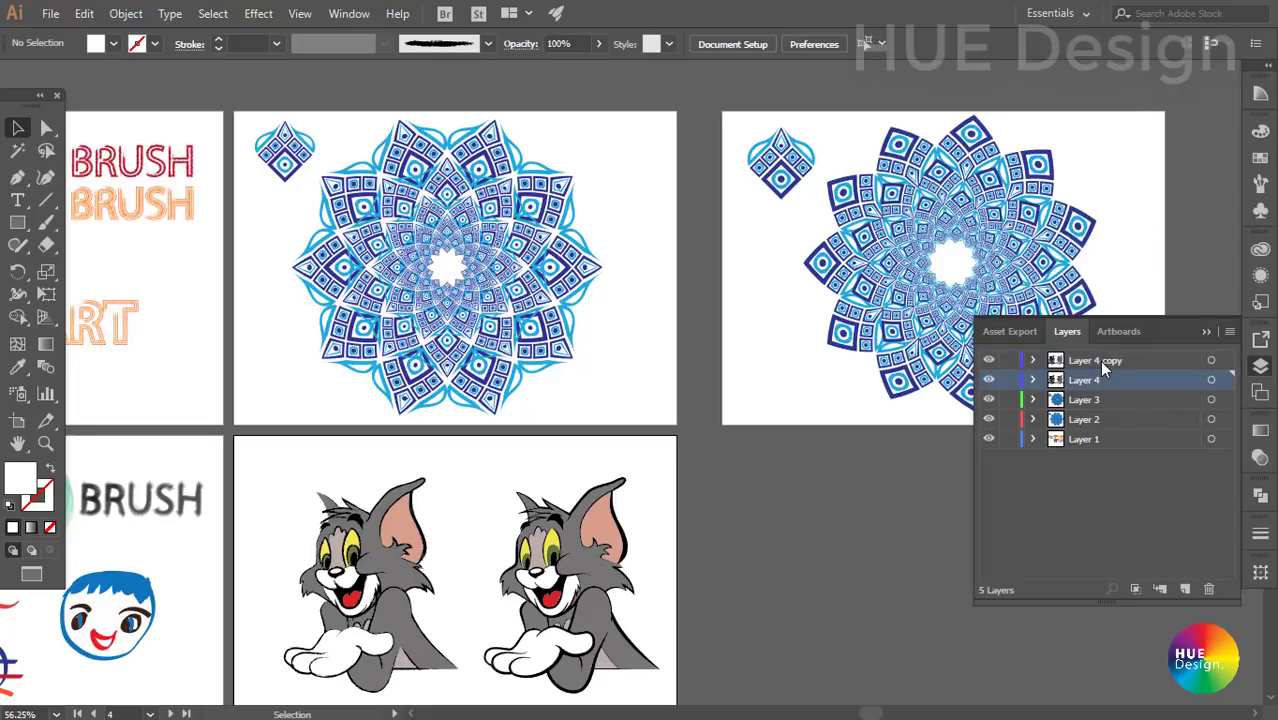
{"action": "scroll", "coordinate": [408, 397], "scroll_direction": "down", "scroll_amount": 2}
{"action": "scroll", "coordinate": [408, 397], "scroll_direction": "left", "scroll_amount": 2}
{"action": "left_click", "coordinate": [408, 397]}
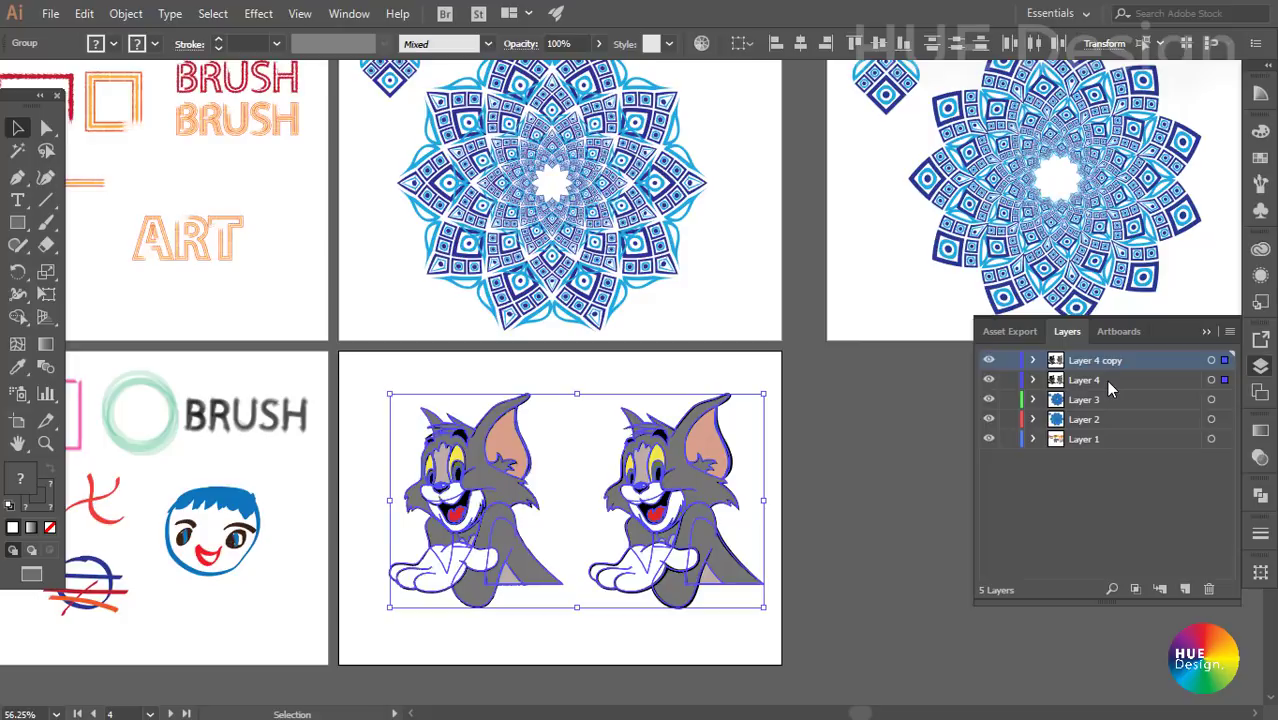
{"action": "key", "text": "ctrl+z"}
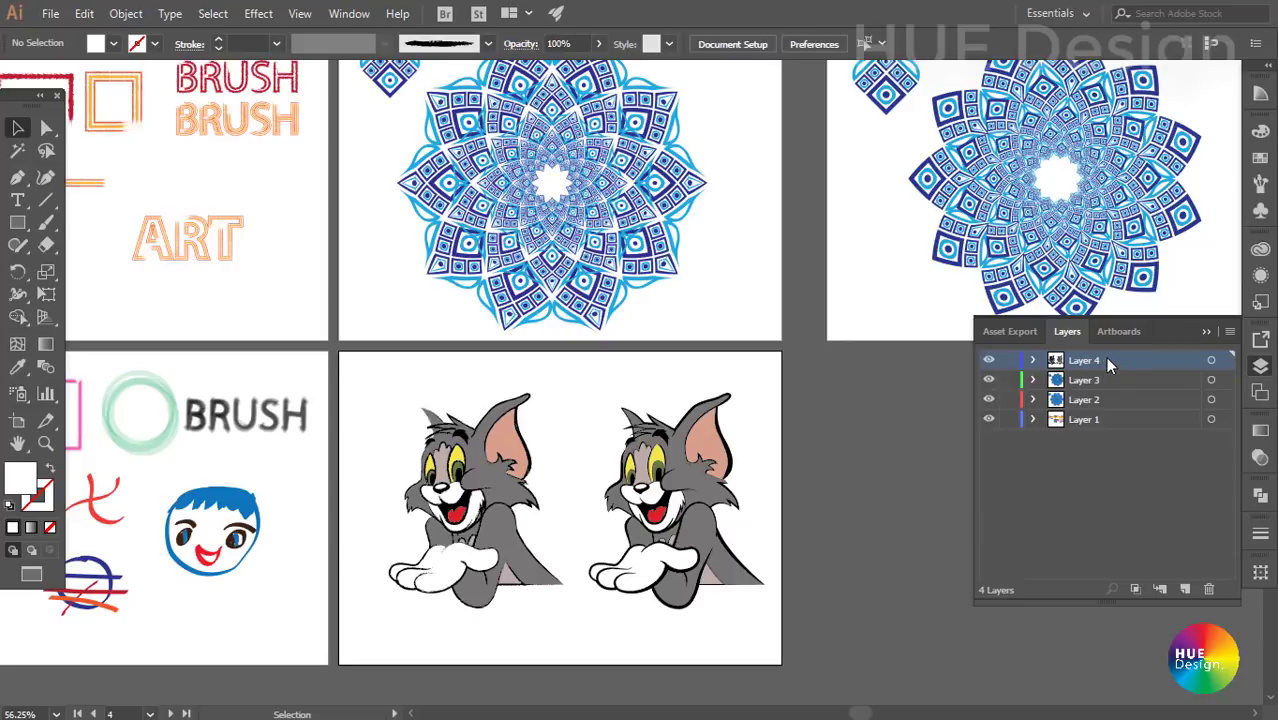
- Copy Layer 4 by dragging it onto Create New Layer, then delete the copy
{"action": "mouse_move", "coordinate": [1109, 357]}
{"action": "left_mouse_down"}
{"action": "mouse_move", "coordinate": [1193, 547]}
{"action": "mouse_move", "coordinate": [1184, 590]}
{"action": "left_mouse_up"}
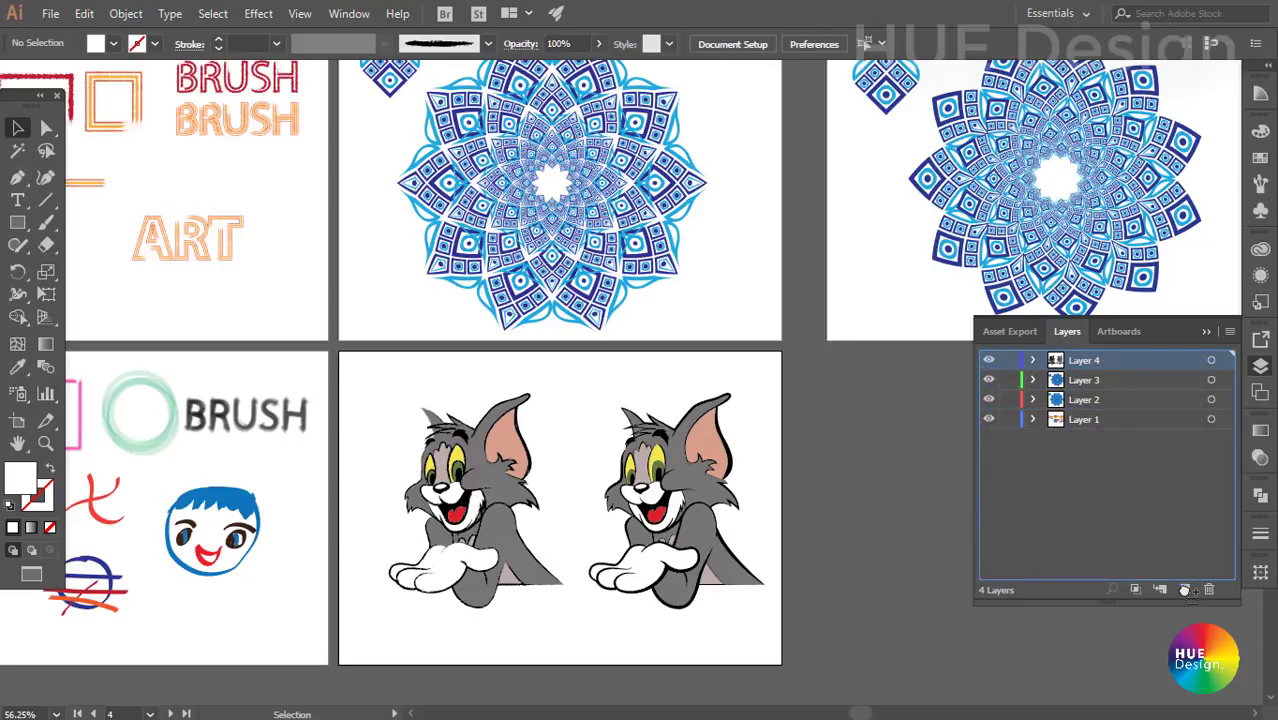
{"action": "left_click_drag", "start_coordinate": [1184, 590], "coordinate": [1184, 590]}
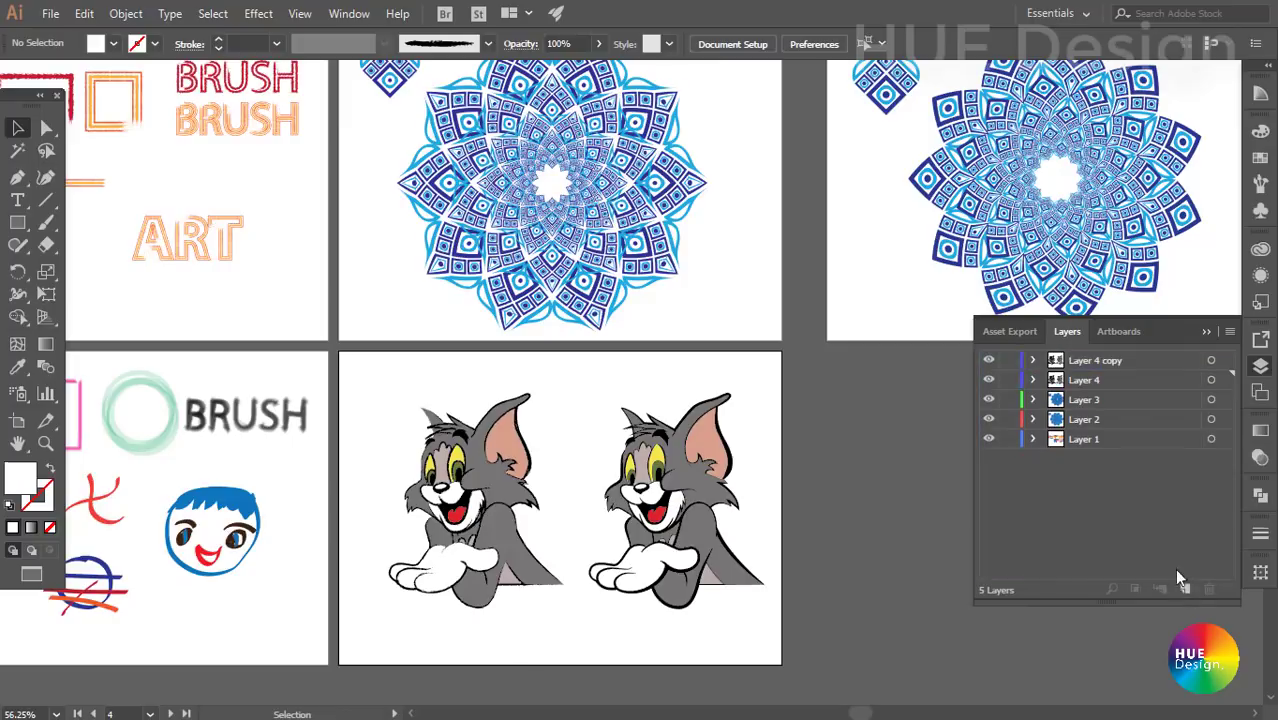
{"action": "left_click", "coordinate": [1091, 362]}
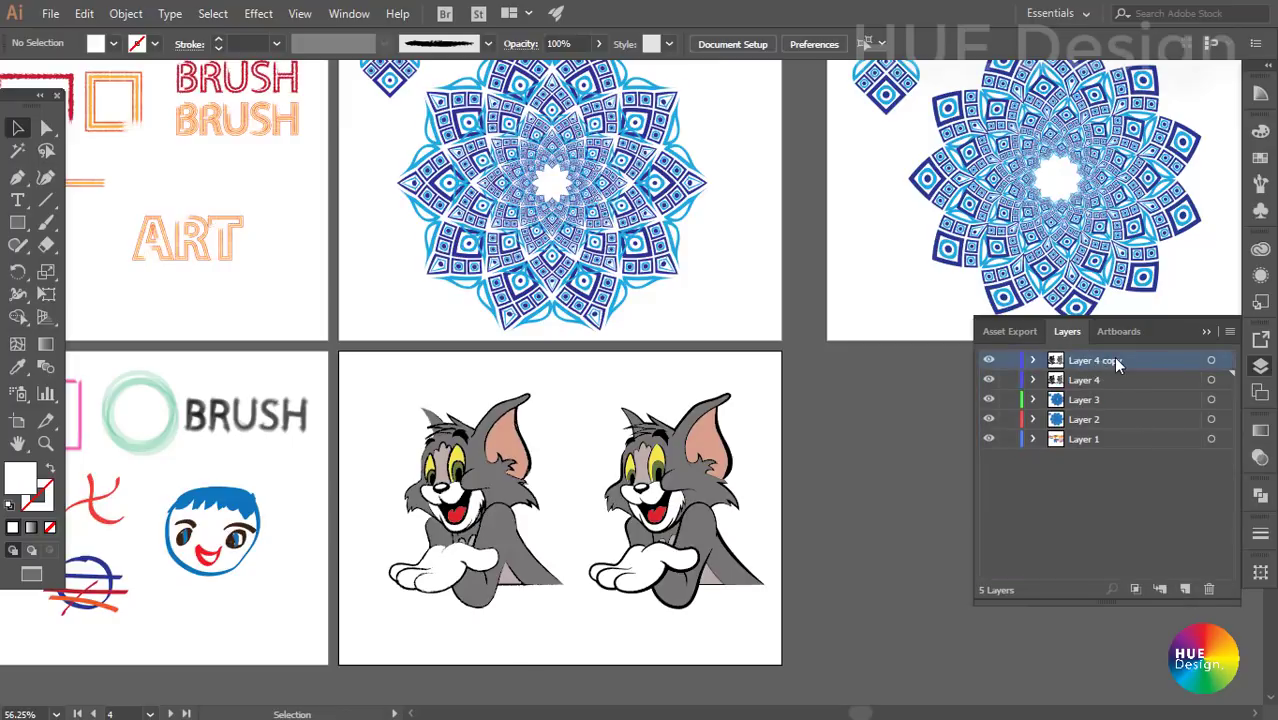
{"action": "left_click", "coordinate": [1117, 373]}
{"action": "key", "text": "Delete"}
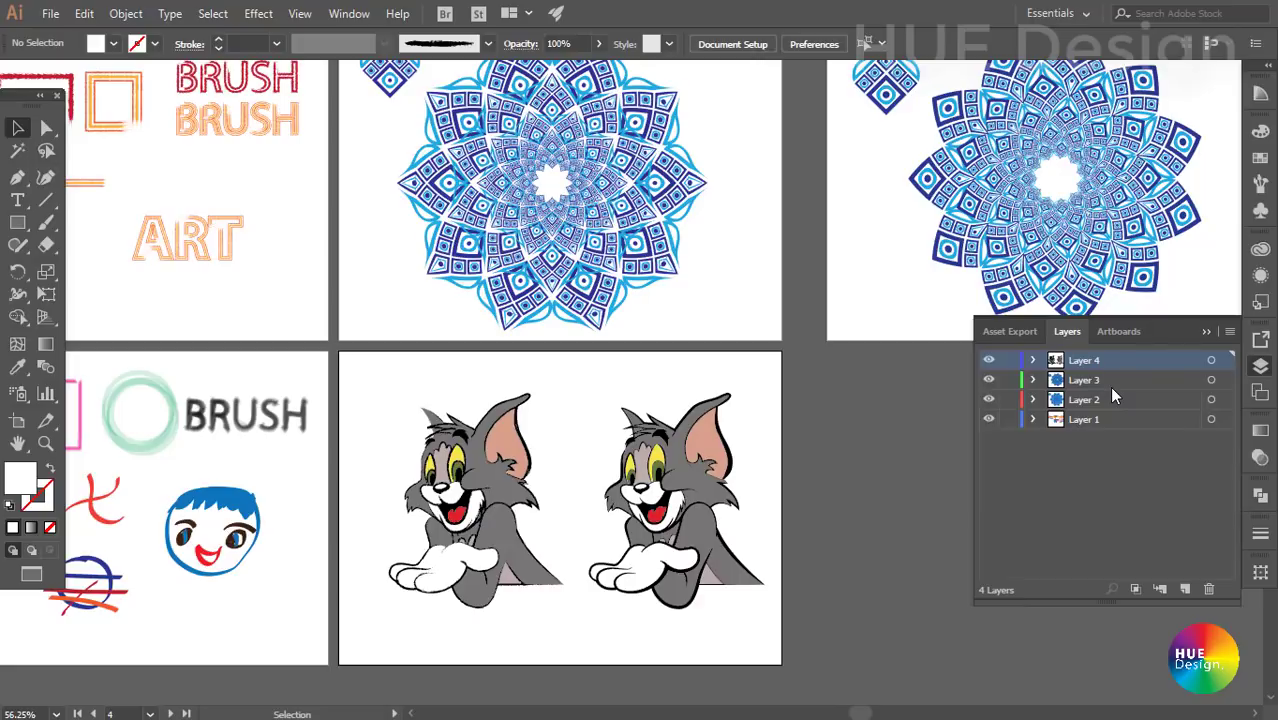
{"action": "left_click", "coordinate": [1229, 333]}
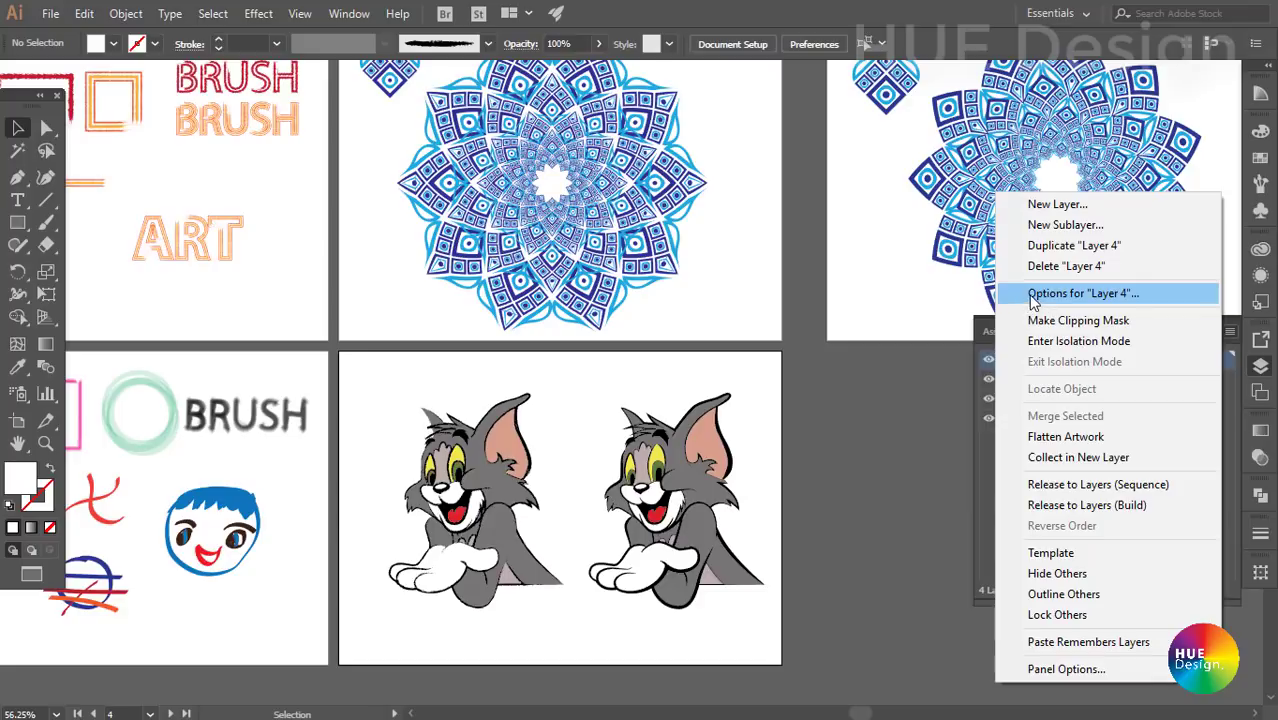
- In Layer Options, rename Layer 4 to 'Mèo tom' and give it a custom orange colour
{"action": "left_click", "coordinate": [1072, 300]}
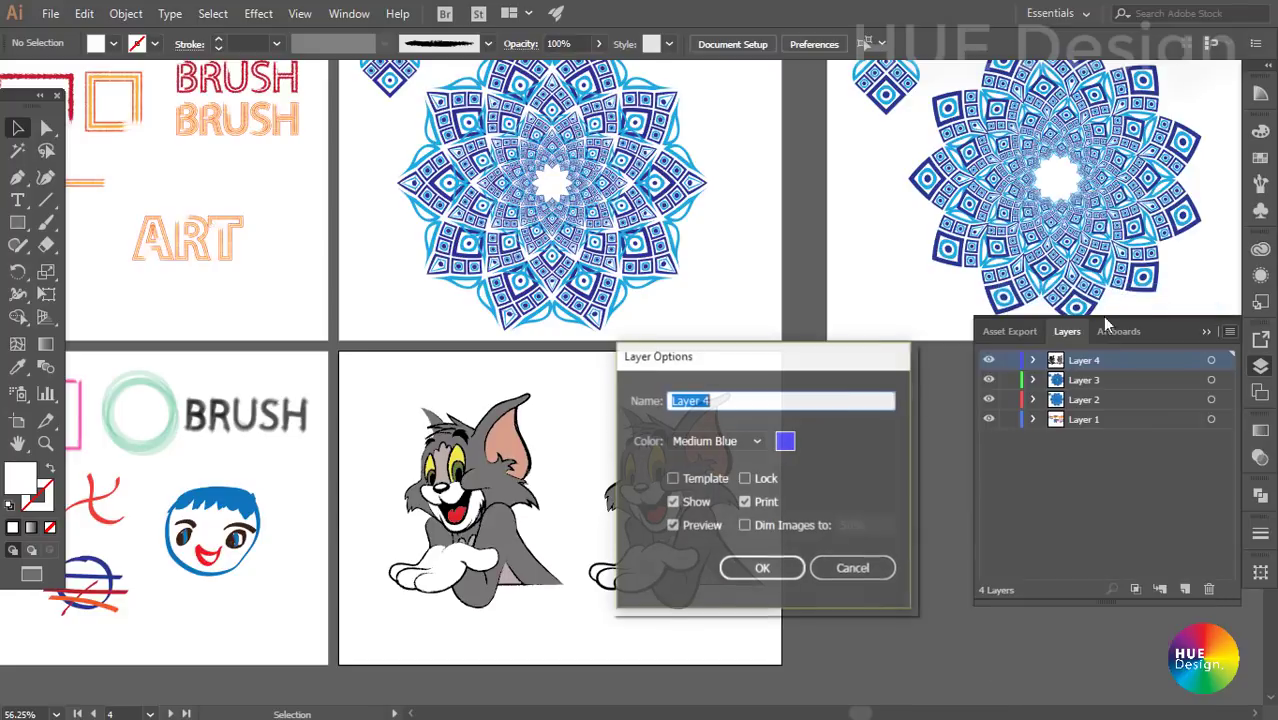
{"action": "left_click_drag", "start_coordinate": [760, 353], "coordinate": [761, 296]}
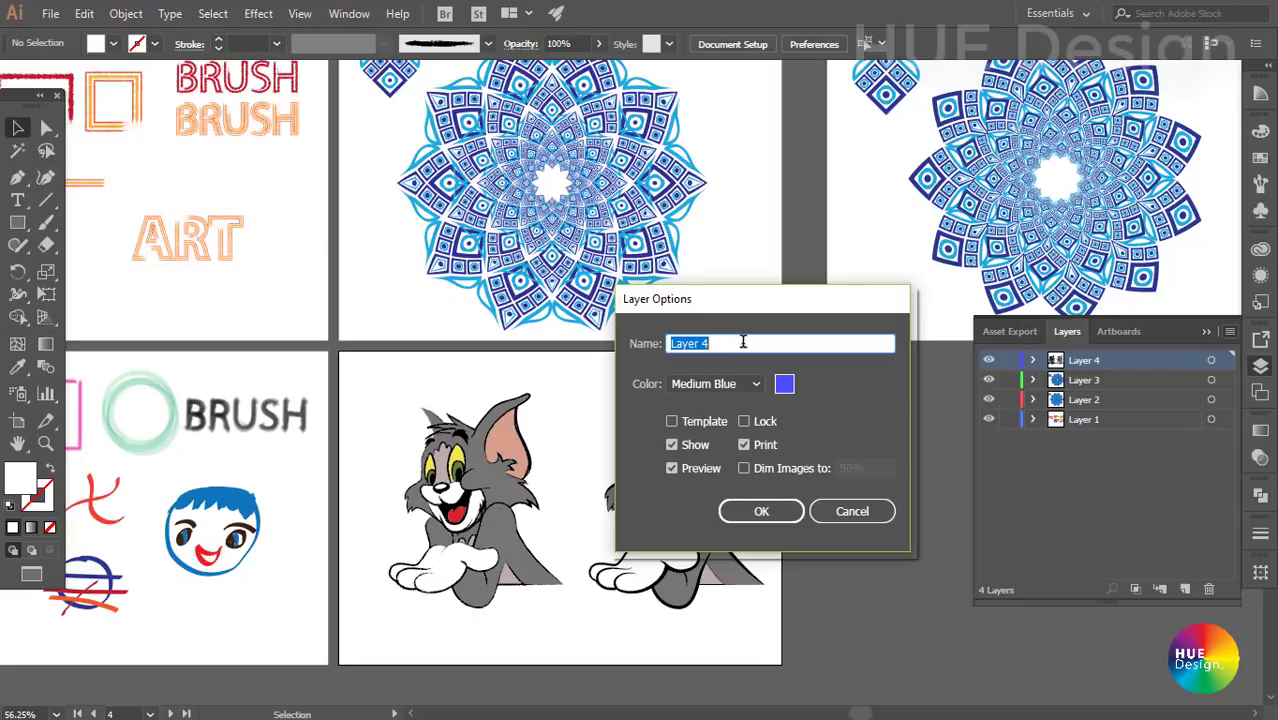
{"action": "left_click_drag", "start_coordinate": [736, 343], "coordinate": [634, 343]}
{"action": "type", "text": "Mèo"}
{"action": "type", "text": " tom"}
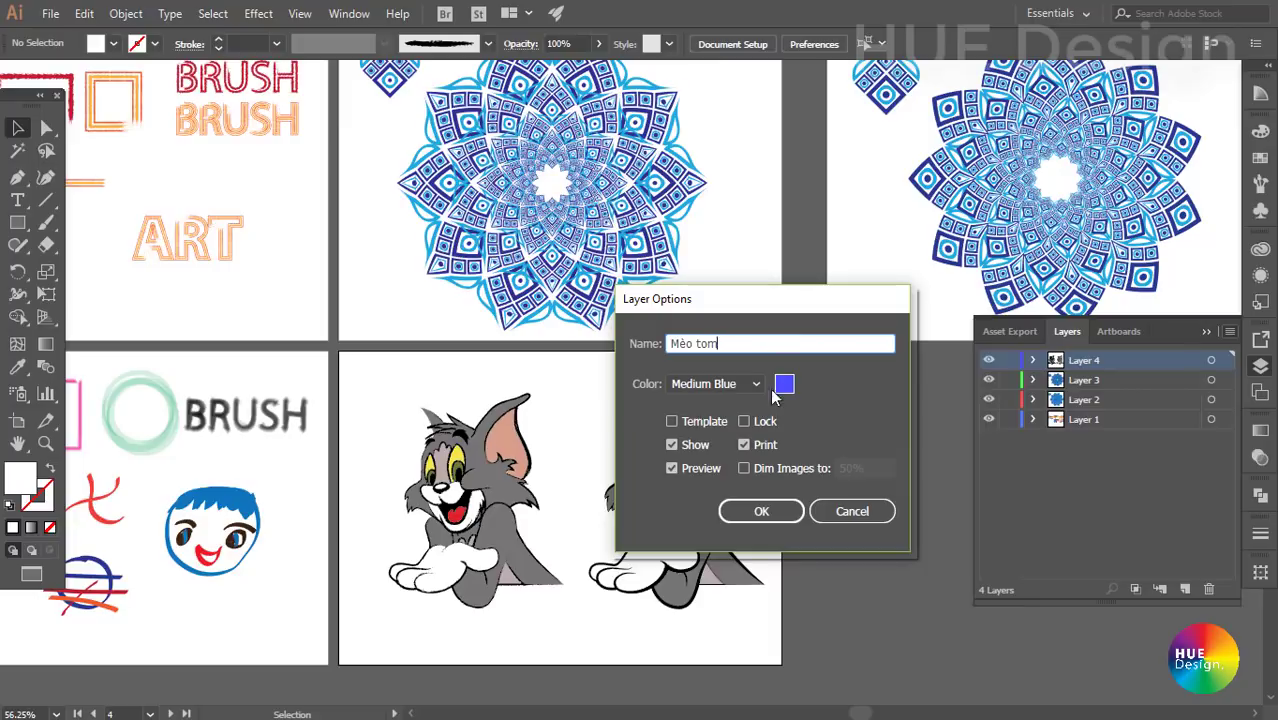
{"action": "left_click", "coordinate": [756, 385]}
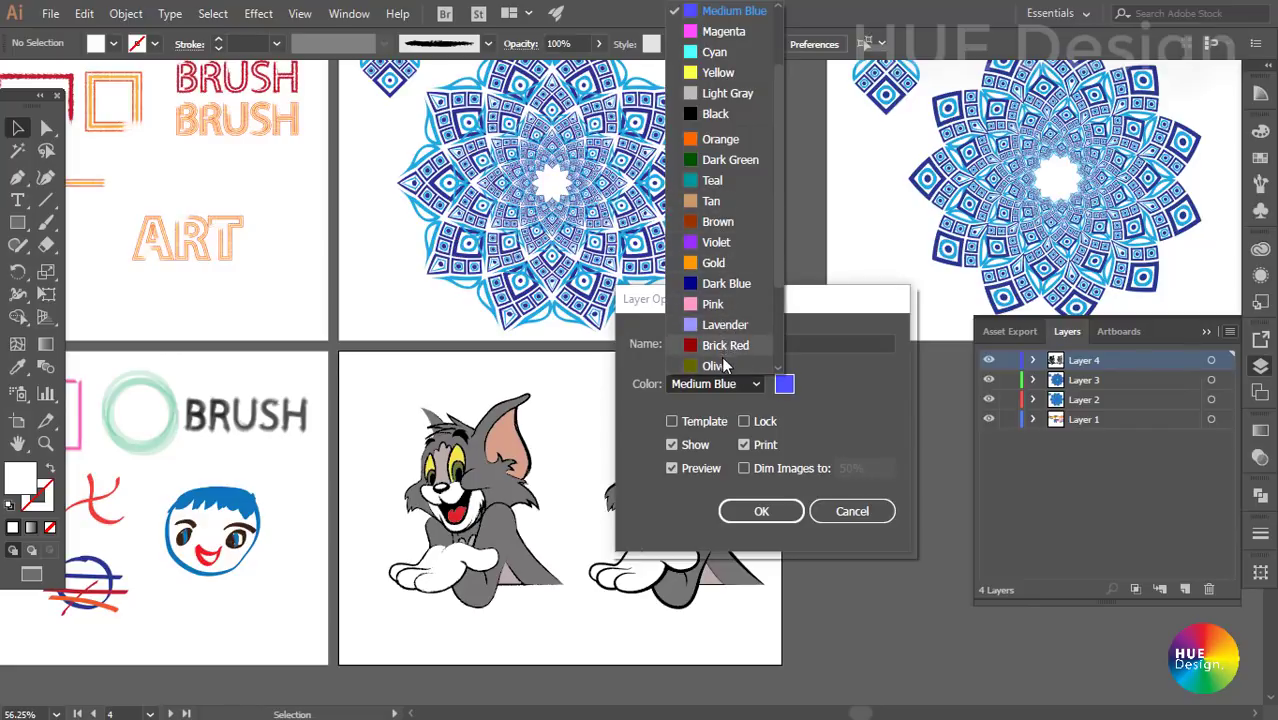
{"action": "left_click", "coordinate": [785, 388]}
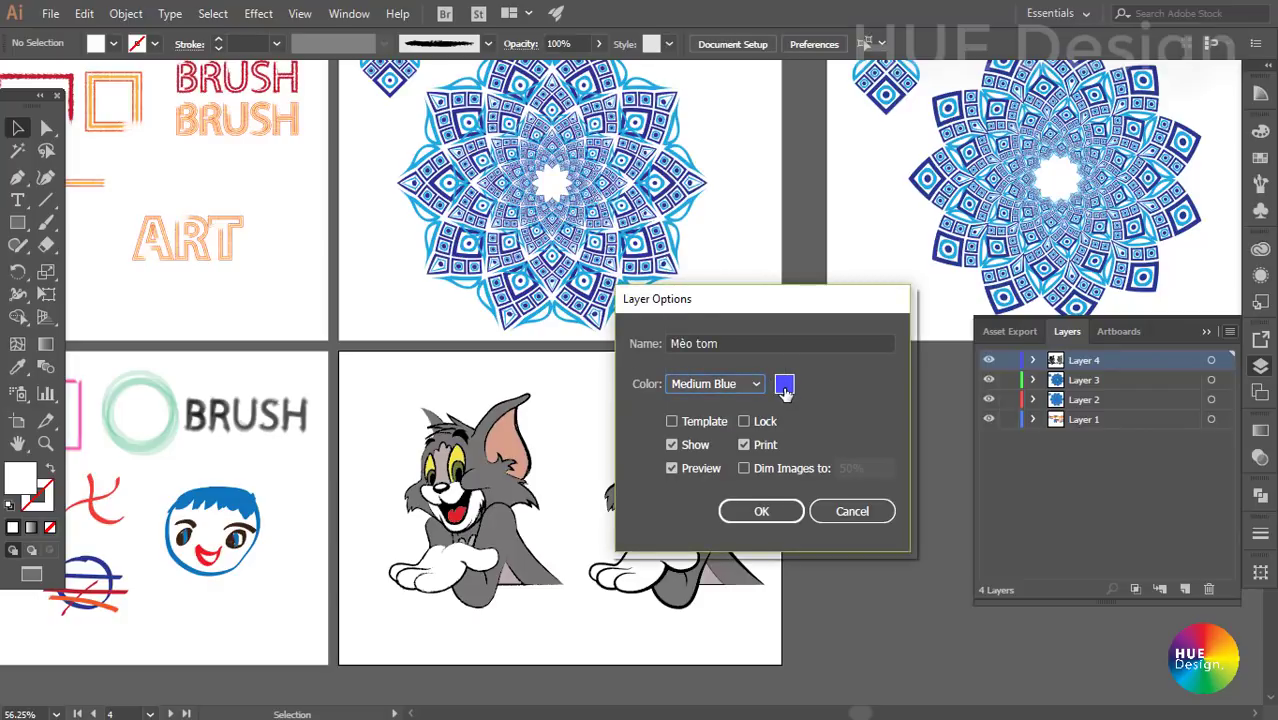
{"action": "double_click", "coordinate": [785, 388]}
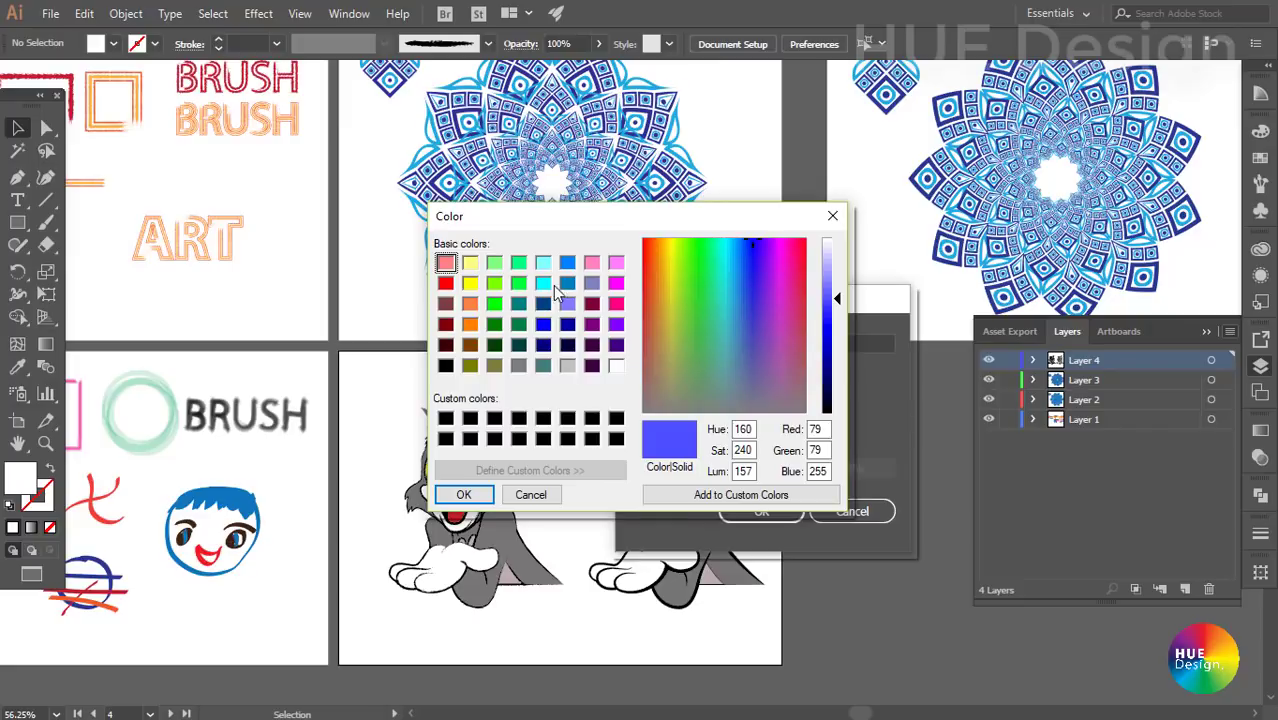
{"action": "left_click", "coordinate": [470, 324]}
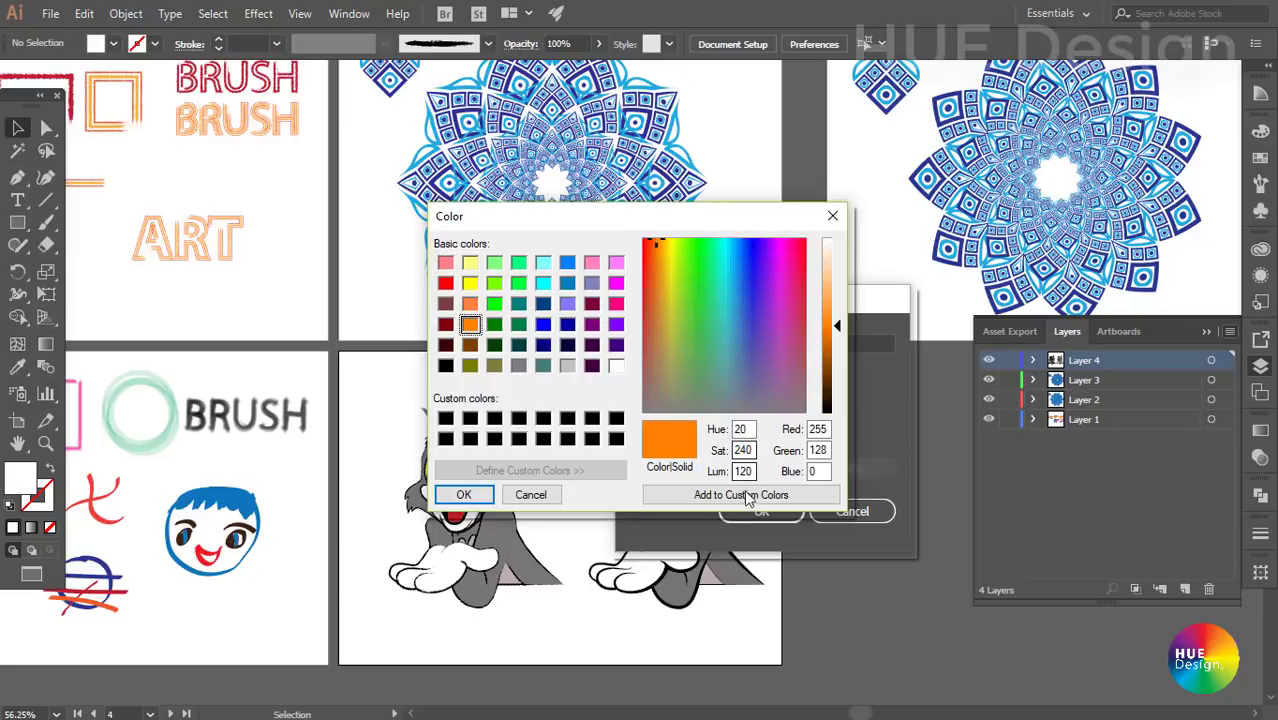
{"action": "left_click", "coordinate": [463, 494]}
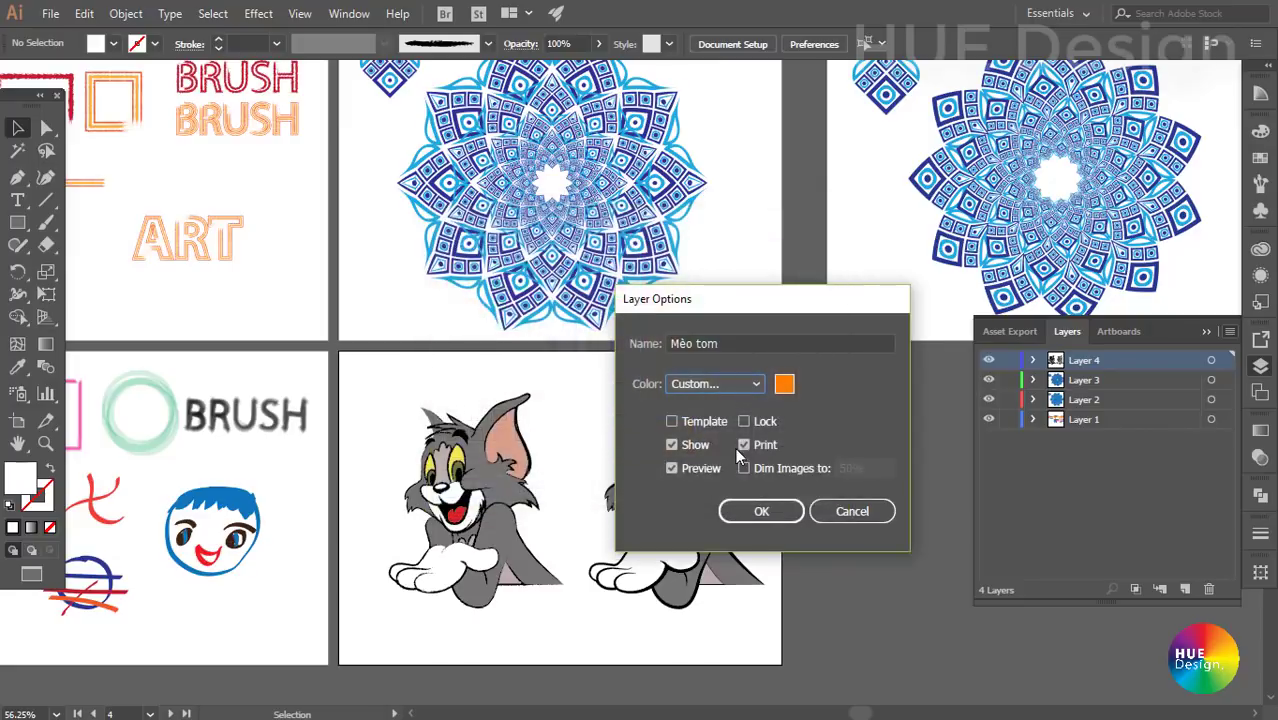
{"action": "left_click", "coordinate": [762, 513]}
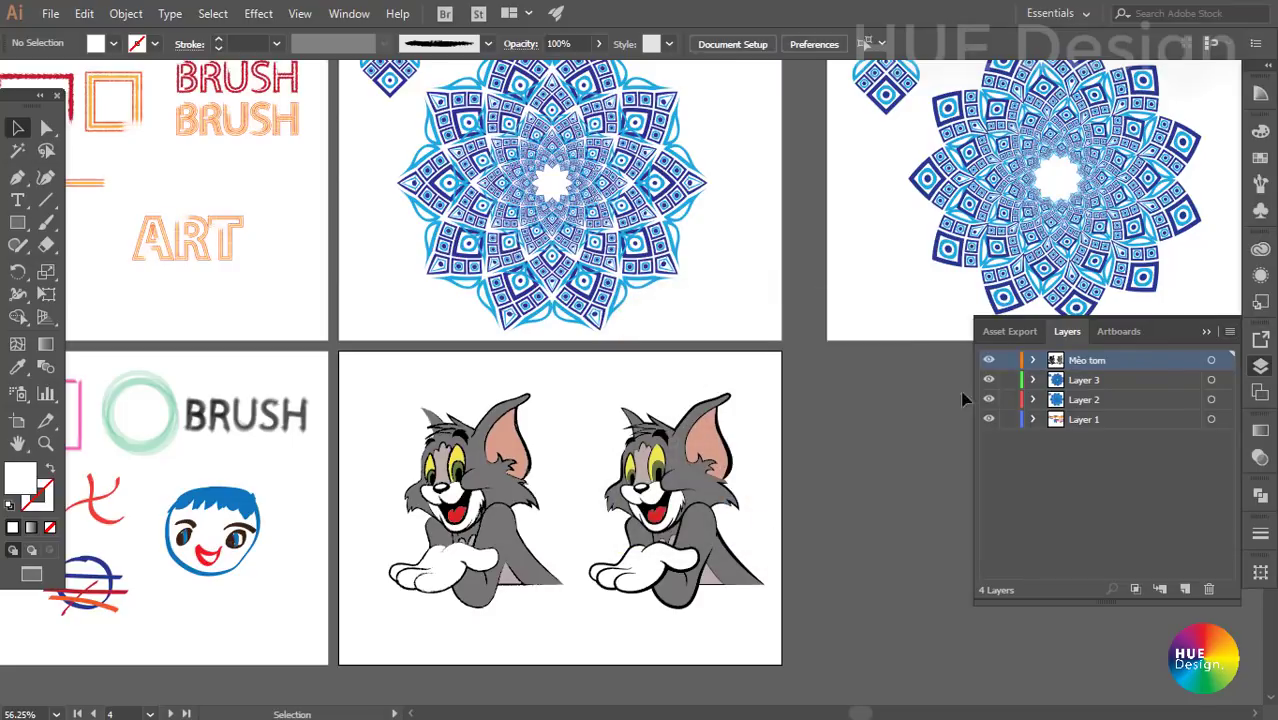
- Select the right Tom drawing and give the Mèo tom layer a magenta custom colour
{"action": "left_click_drag", "start_coordinate": [833, 605], "coordinate": [566, 390]}
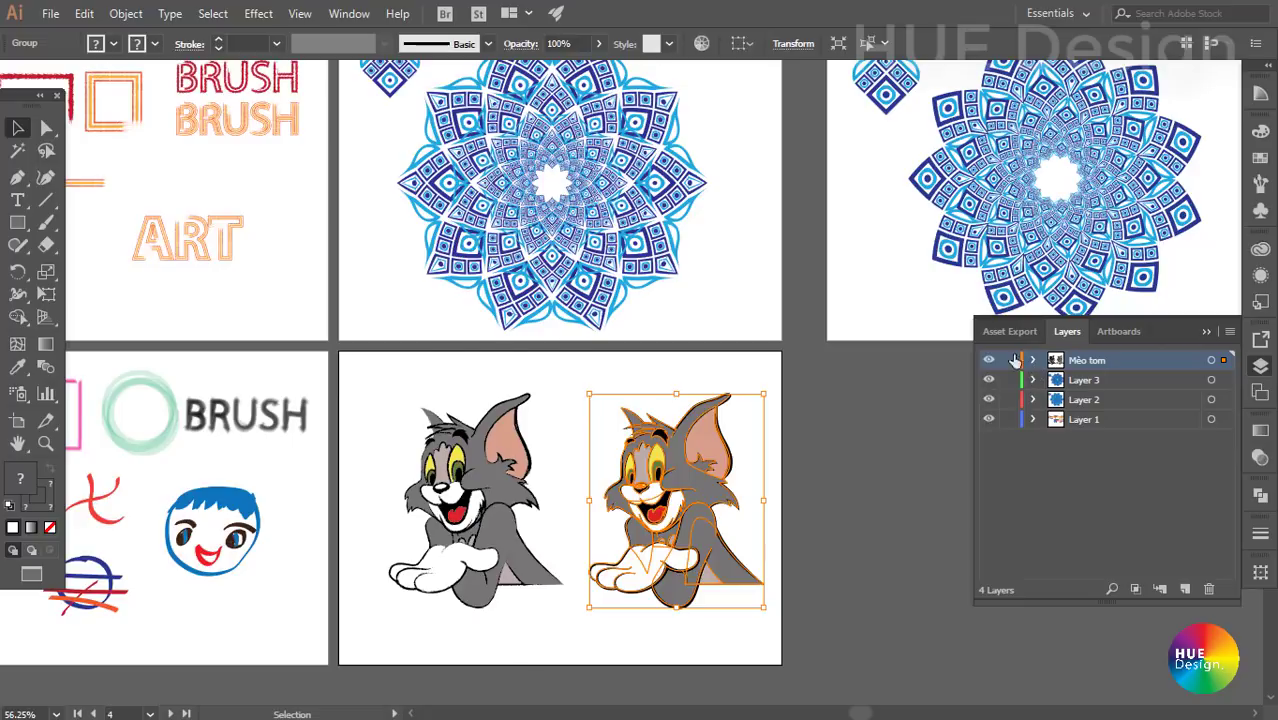
{"action": "left_click", "coordinate": [616, 304]}
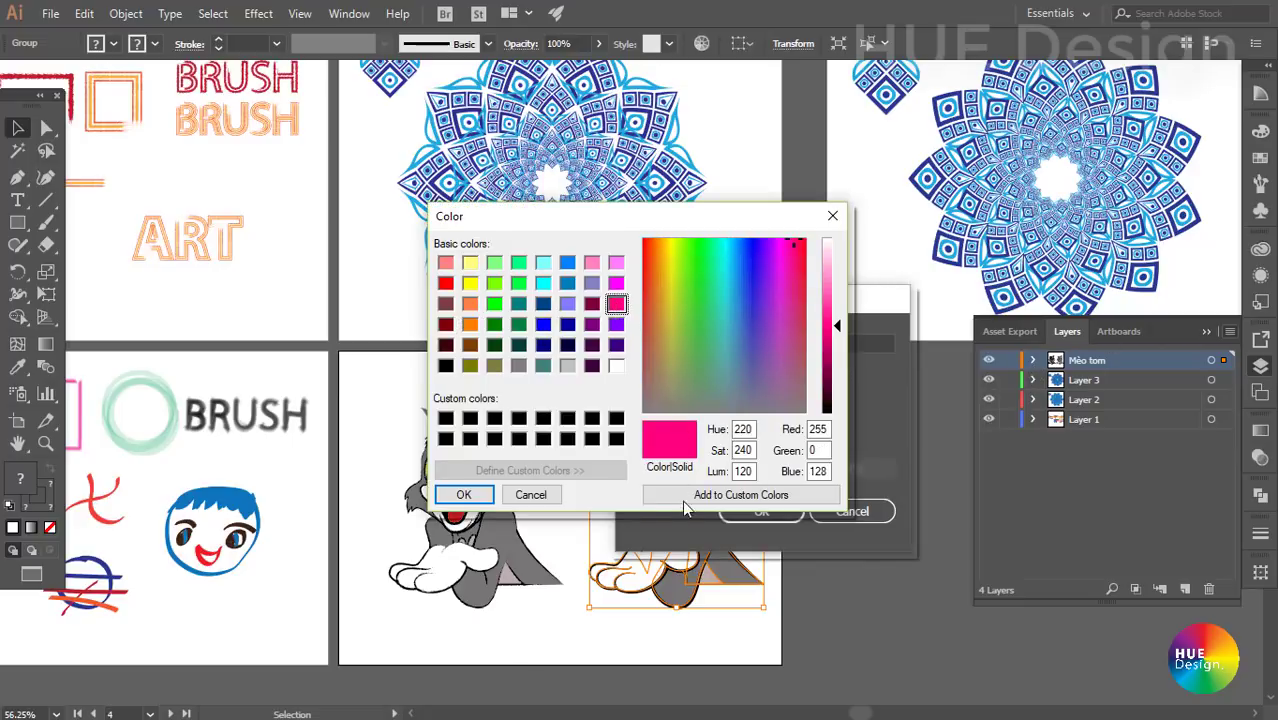
{"action": "left_click", "coordinate": [463, 494]}
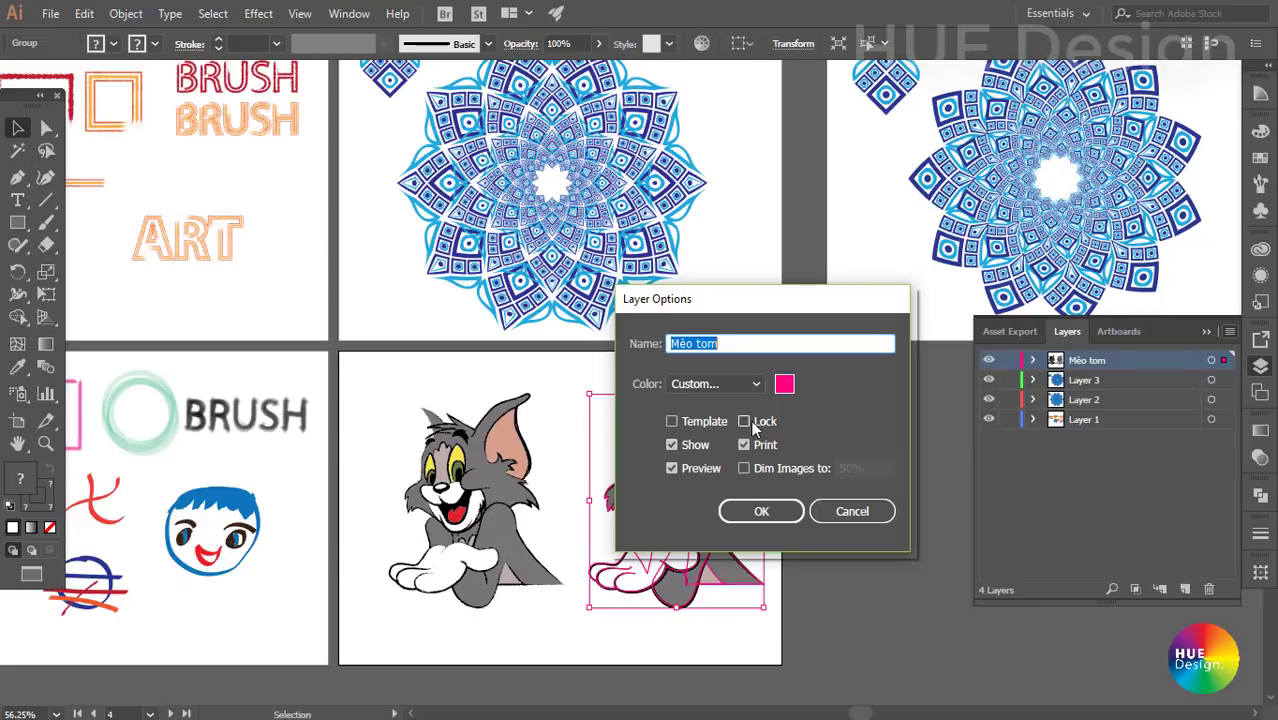
- Try the layer's Lock and Show options on and off, leaving both unchanged
{"action": "left_click", "coordinate": [745, 422]}
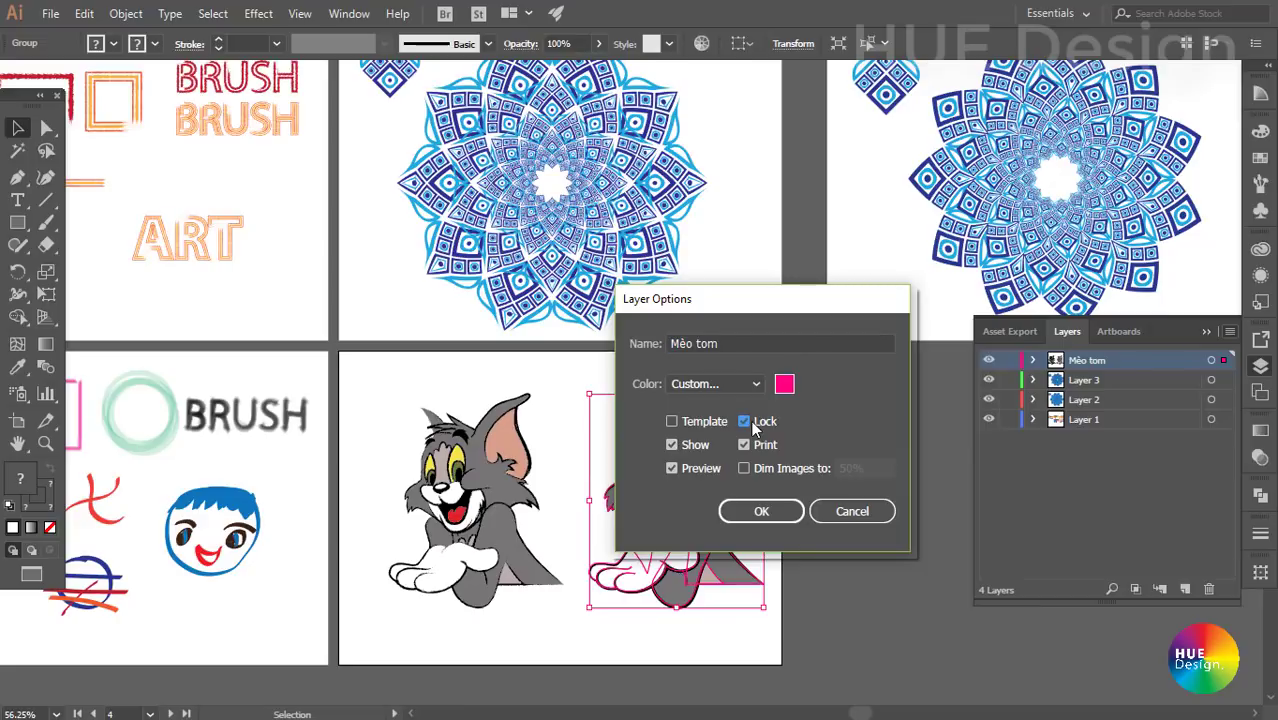
{"action": "left_click", "coordinate": [754, 428]}
{"action": "left_click", "coordinate": [754, 426]}
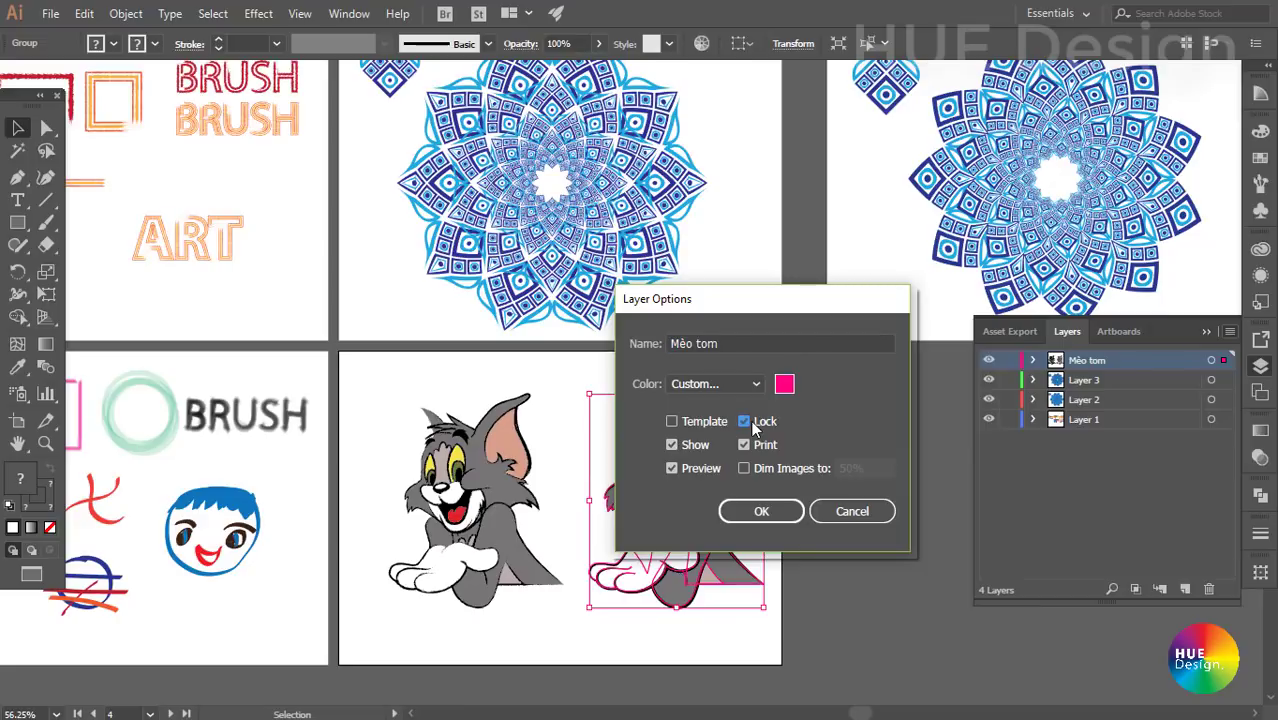
{"action": "left_click", "coordinate": [694, 446]}
{"action": "left_click", "coordinate": [691, 444]}
{"action": "left_click", "coordinate": [687, 444]}
{"action": "left_click", "coordinate": [687, 446]}
- Toggle Print, check Dim Images to 50%, apply the options and reselect the right Tom
{"action": "left_click", "coordinate": [768, 453]}
{"action": "left_click", "coordinate": [759, 466]}
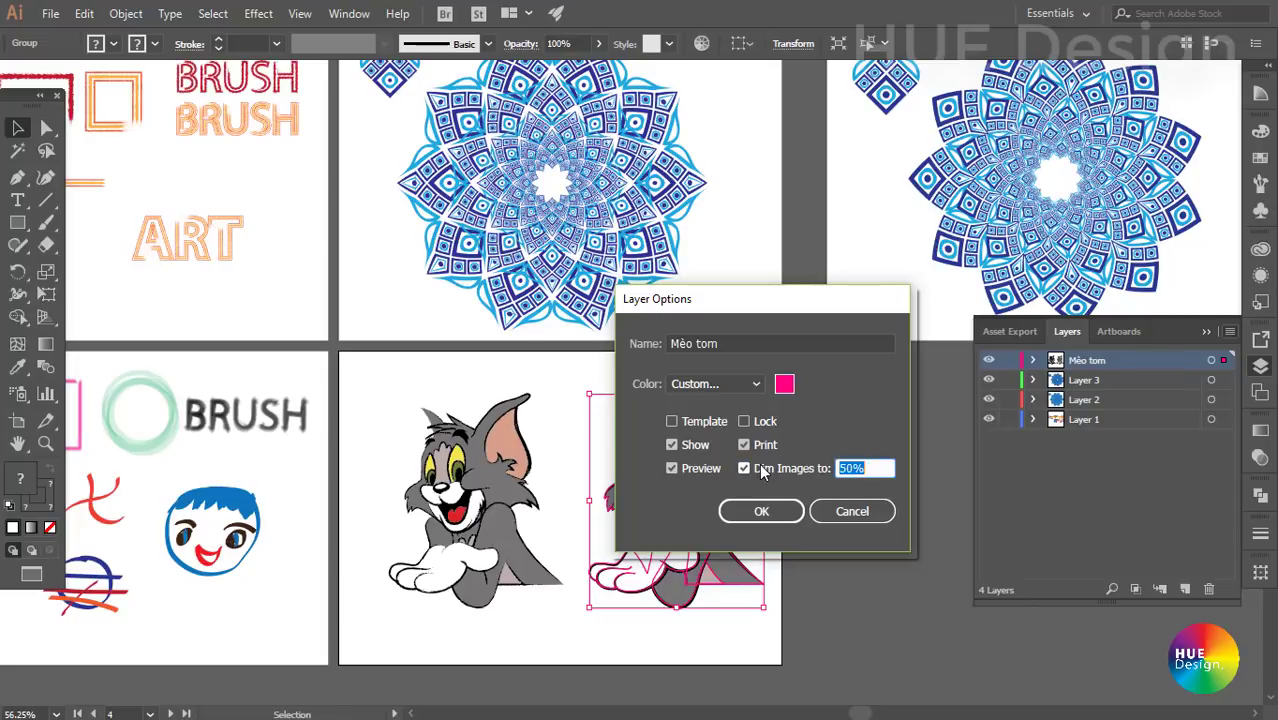
{"action": "left_click_drag", "start_coordinate": [762, 322], "coordinate": [946, 303]}
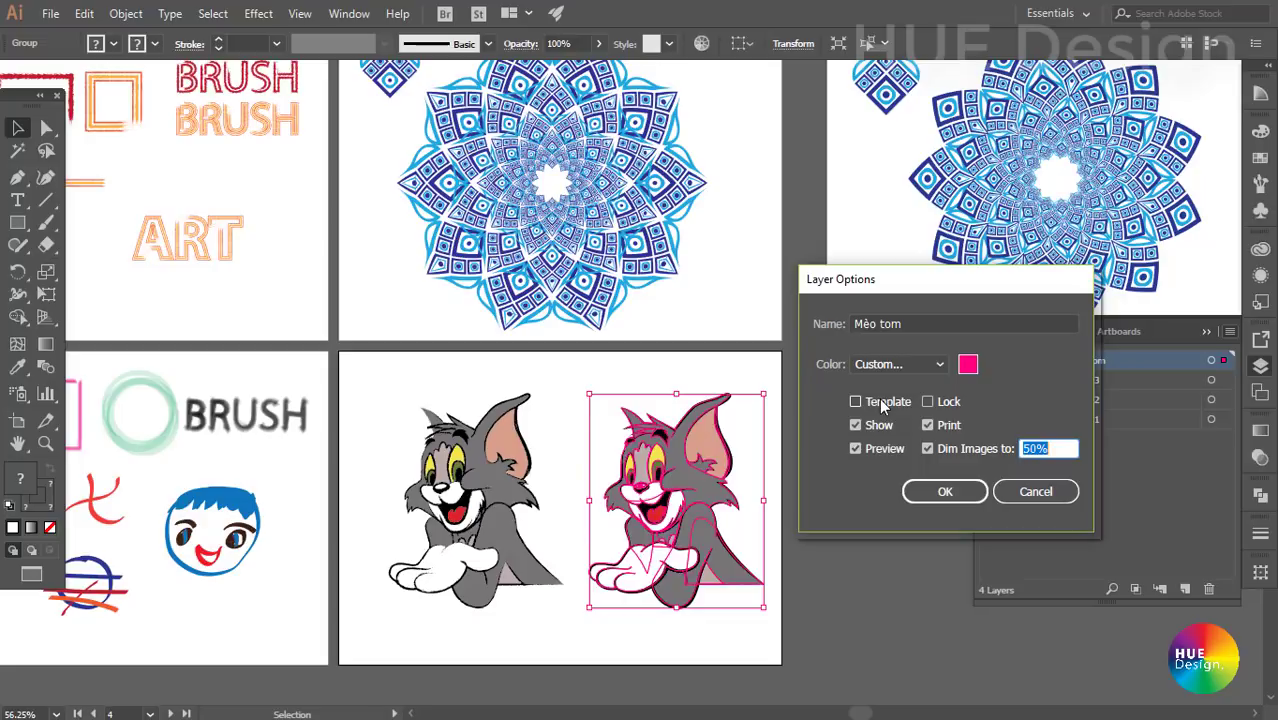
{"action": "left_click_drag", "start_coordinate": [966, 286], "coordinate": [887, 268]}
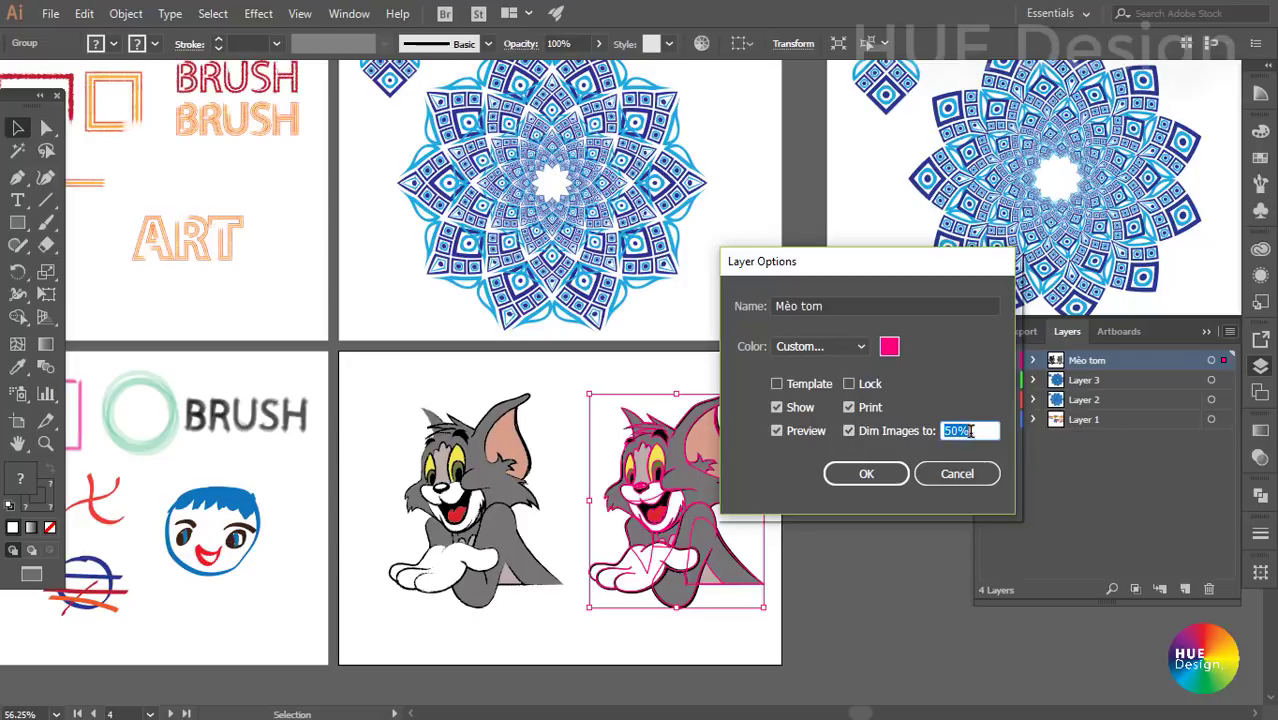
{"action": "left_click", "coordinate": [876, 474]}
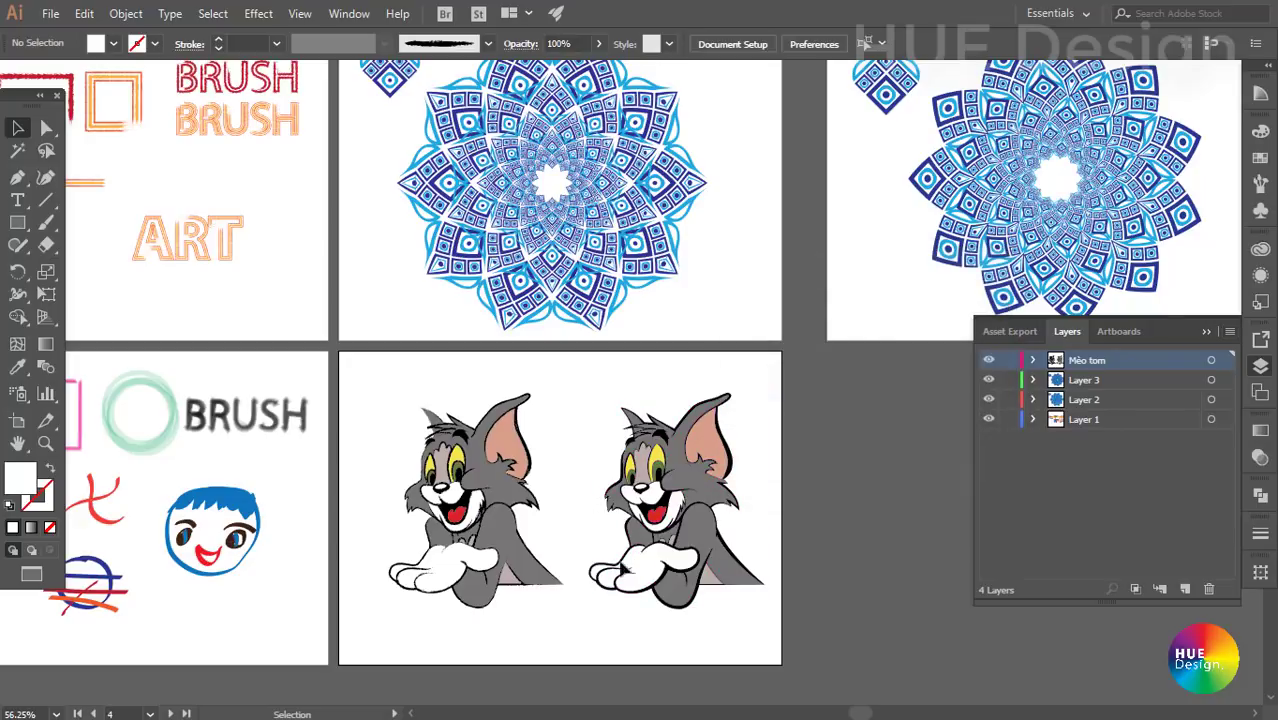
{"action": "left_click", "coordinate": [736, 532]}
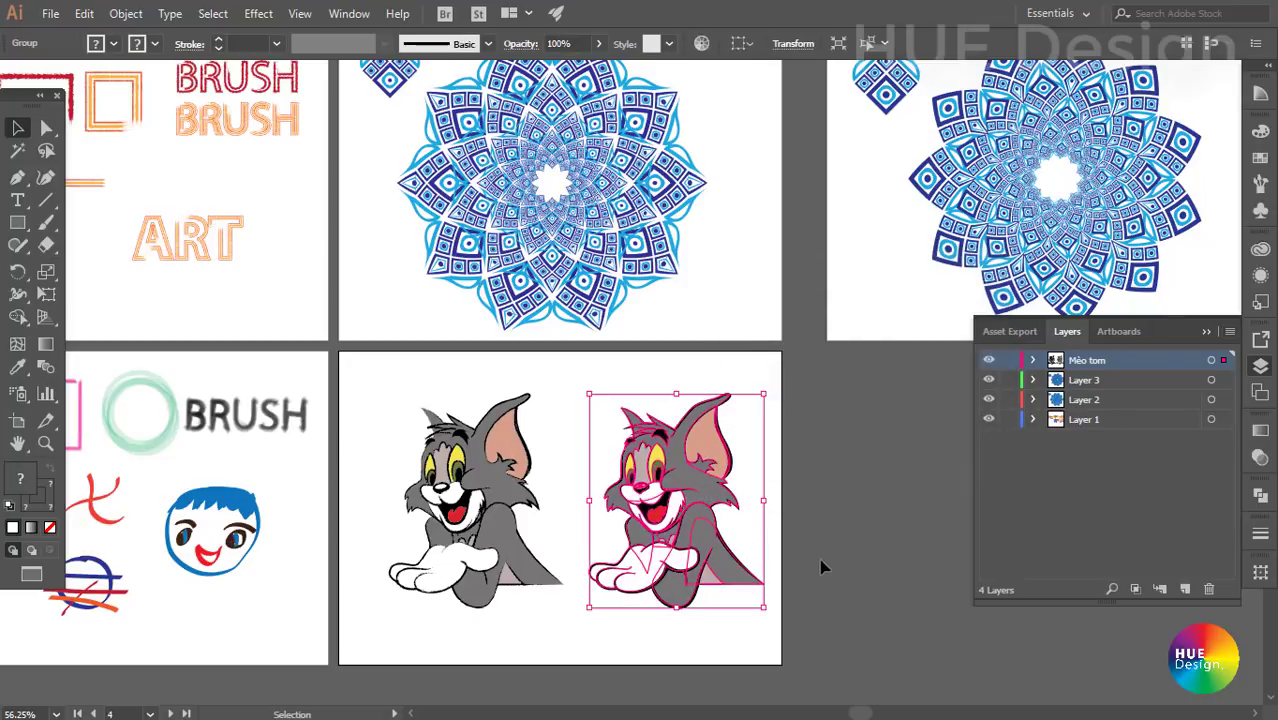
- Zoom out to the Tom artboard and delete the left Tom drawing
{"action": "left_click", "coordinate": [850, 514]}
{"action": "key", "text": "ctrl+minus"}
{"action": "key", "text": "ctrl+minus"}
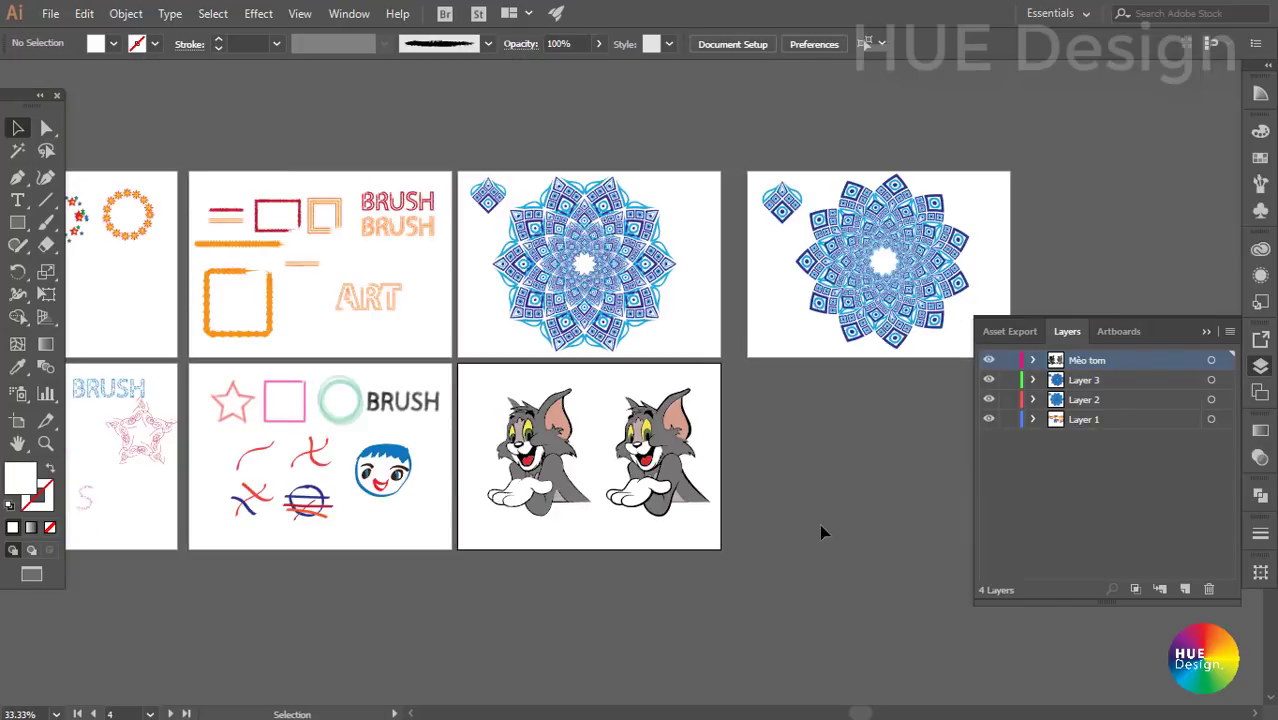
{"action": "left_click_drag", "start_coordinate": [740, 380], "coordinate": [547, 351]}
{"action": "scroll", "coordinate": [547, 351], "scroll_direction": "up", "scroll_amount": 3}
{"action": "scroll", "coordinate": [813, 505], "scroll_direction": "up", "scroll_amount": 3}
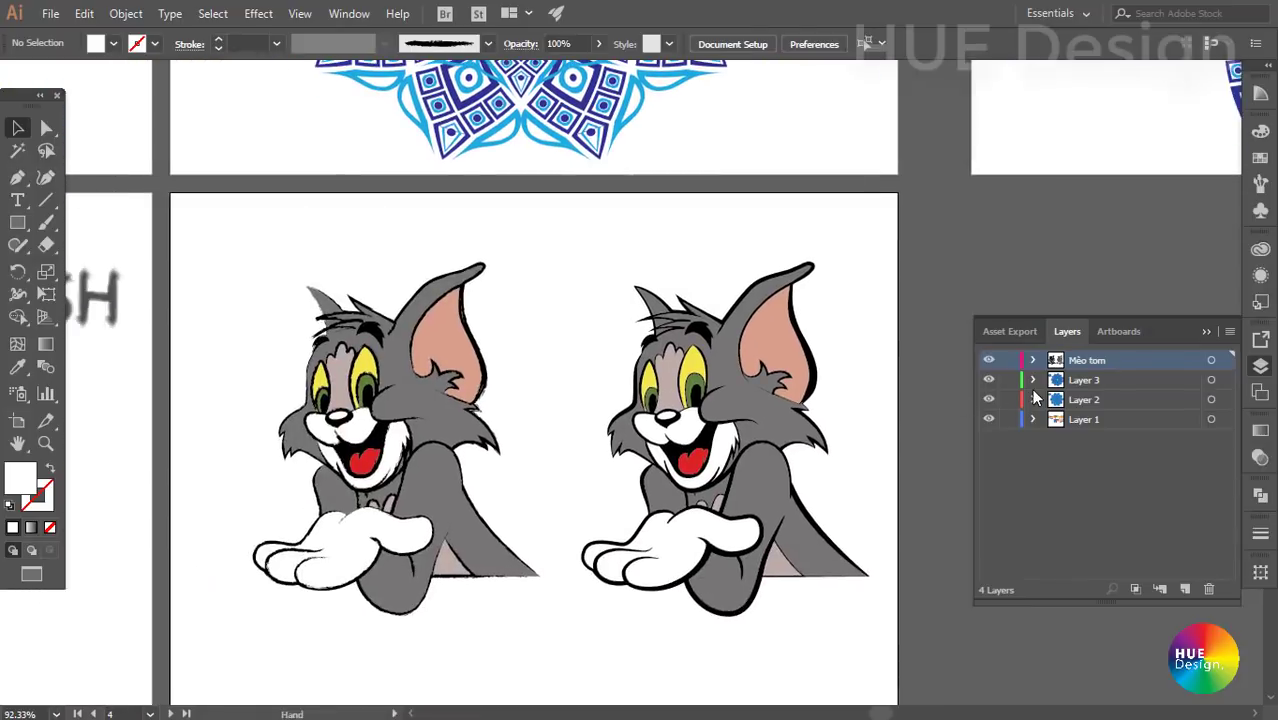
{"action": "left_click", "coordinate": [376, 403]}
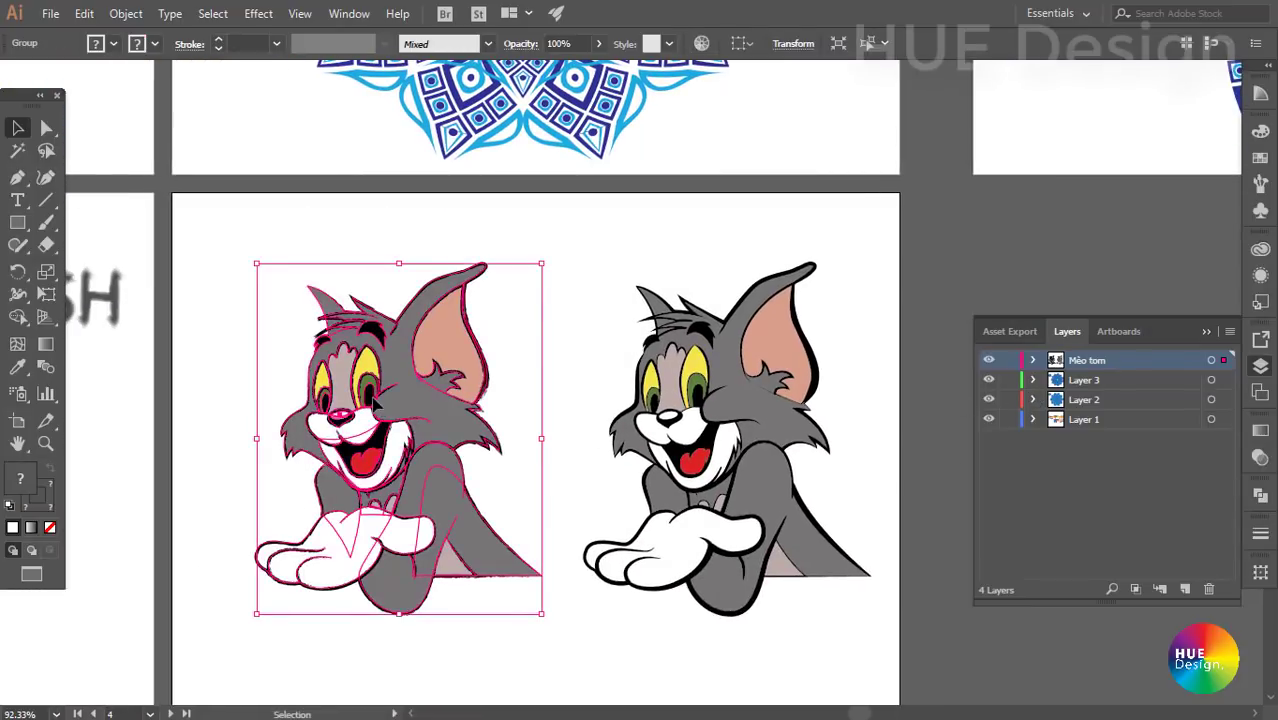
{"action": "key", "text": "Delete"}
- Place the Mickey and Minnie image, sized across the artboard's left half
{"action": "scroll", "coordinate": [434, 448], "scroll_direction": "down", "scroll_amount": 1}
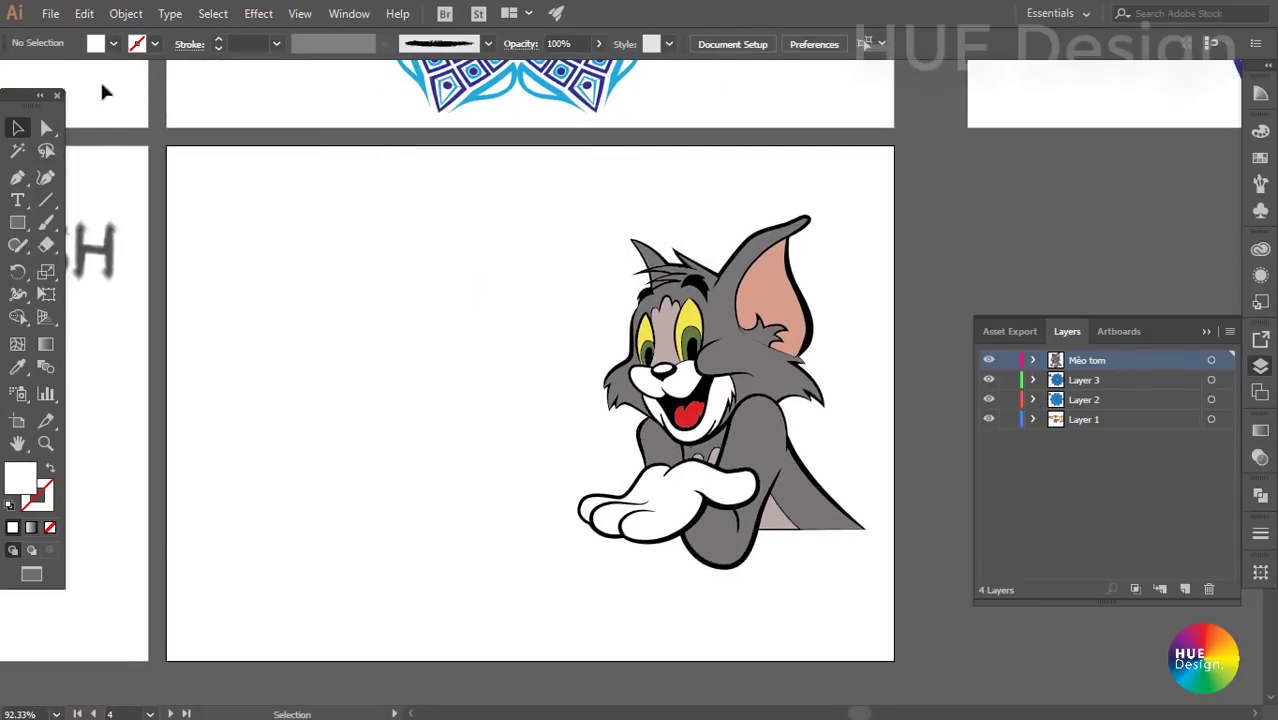
{"action": "left_click", "coordinate": [52, 14]}
{"action": "left_click", "coordinate": [92, 315]}
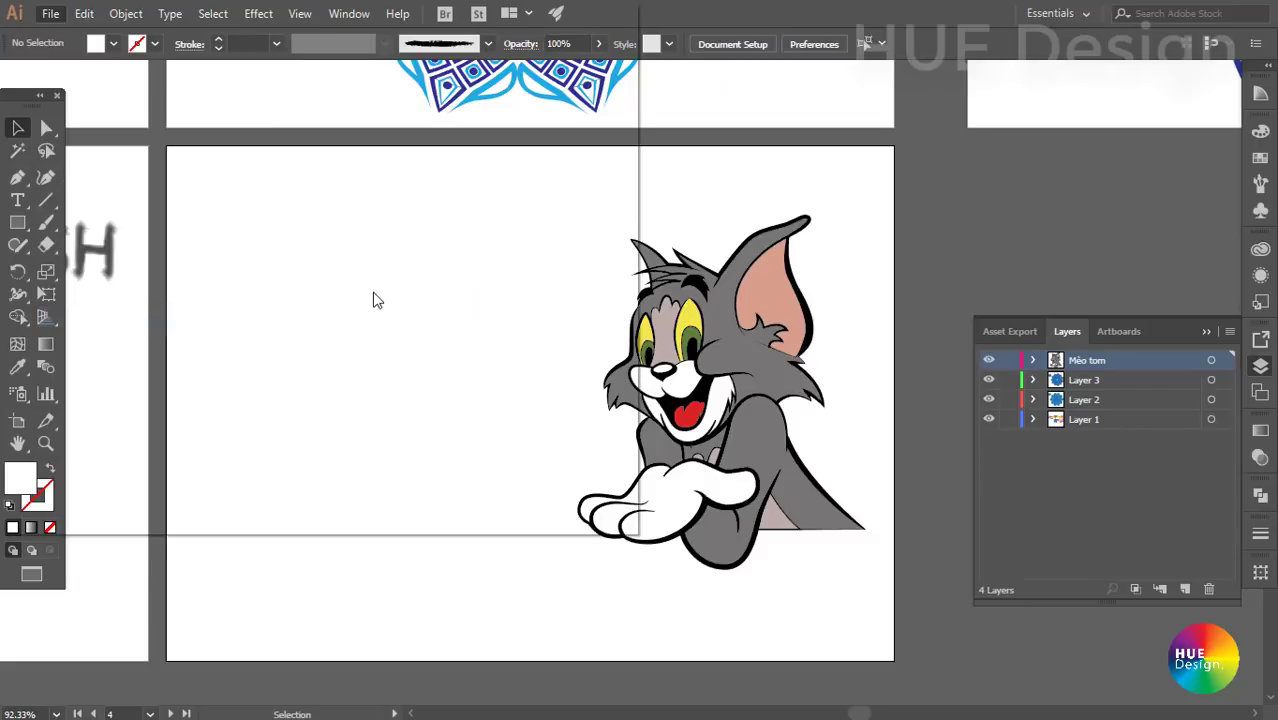
{"action": "left_click", "coordinate": [218, 275]}
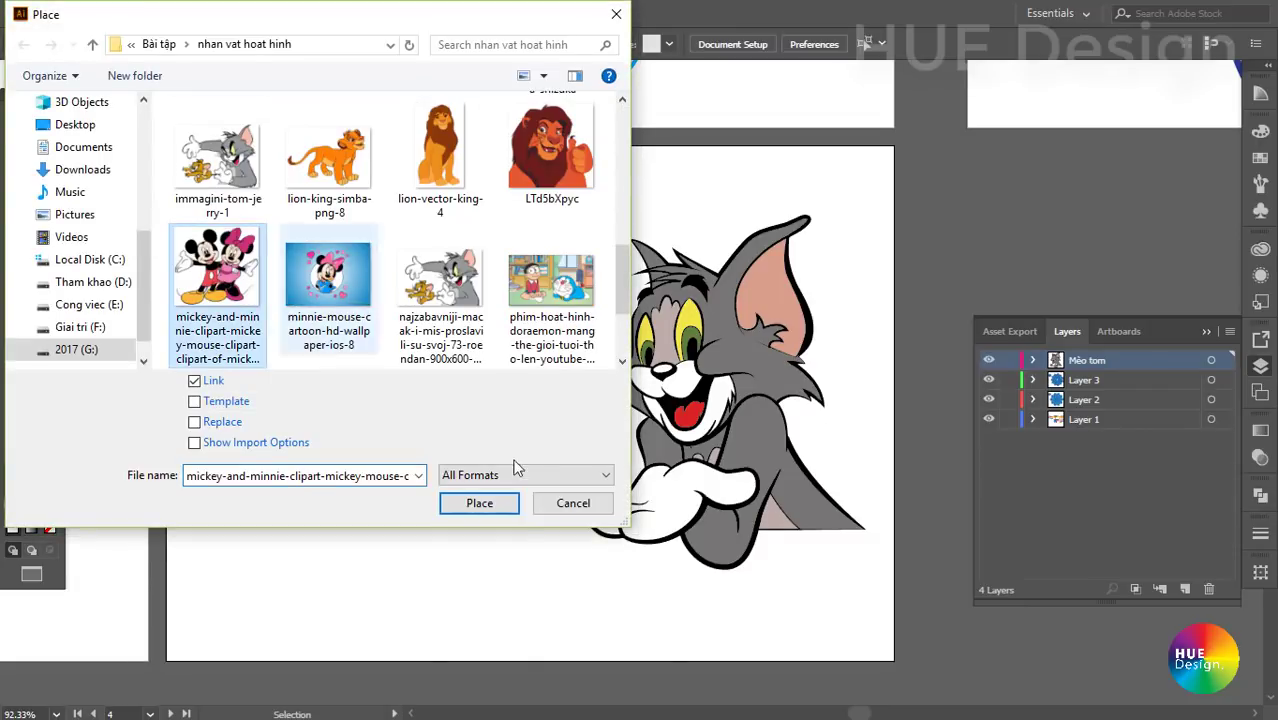
{"action": "left_click", "coordinate": [490, 505]}
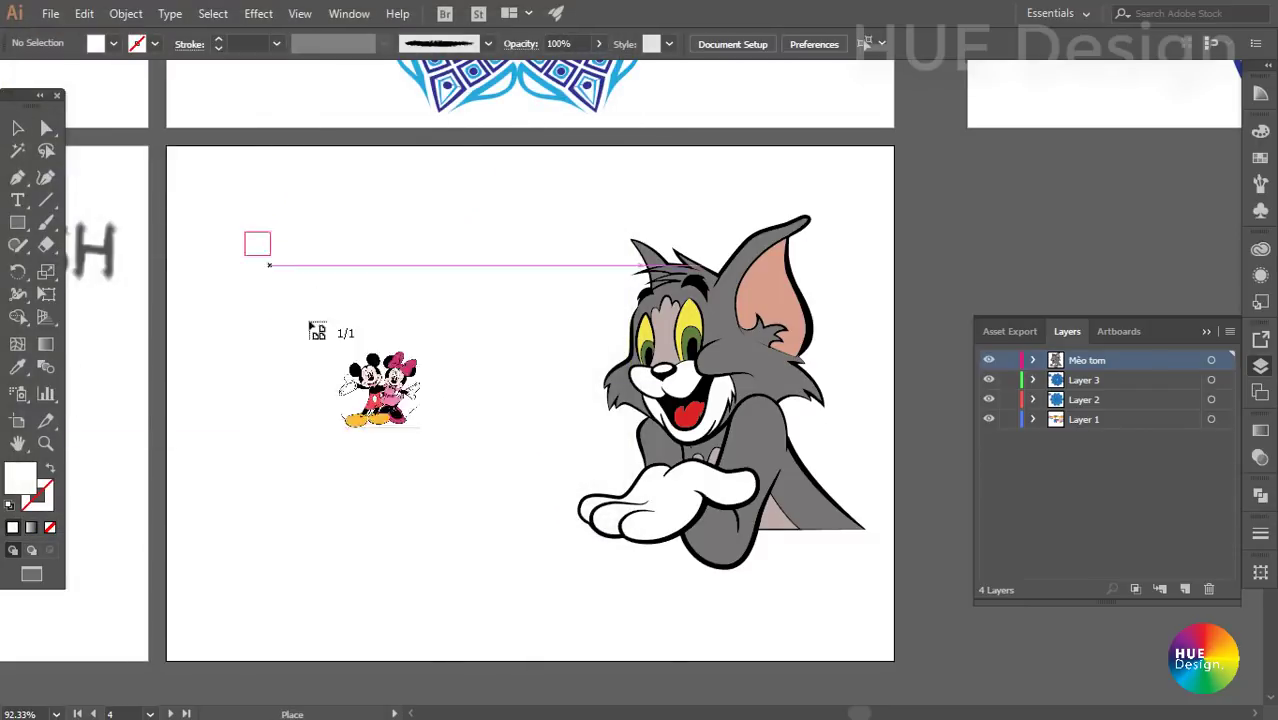
{"action": "left_click_drag", "start_coordinate": [244, 231], "coordinate": [548, 516]}
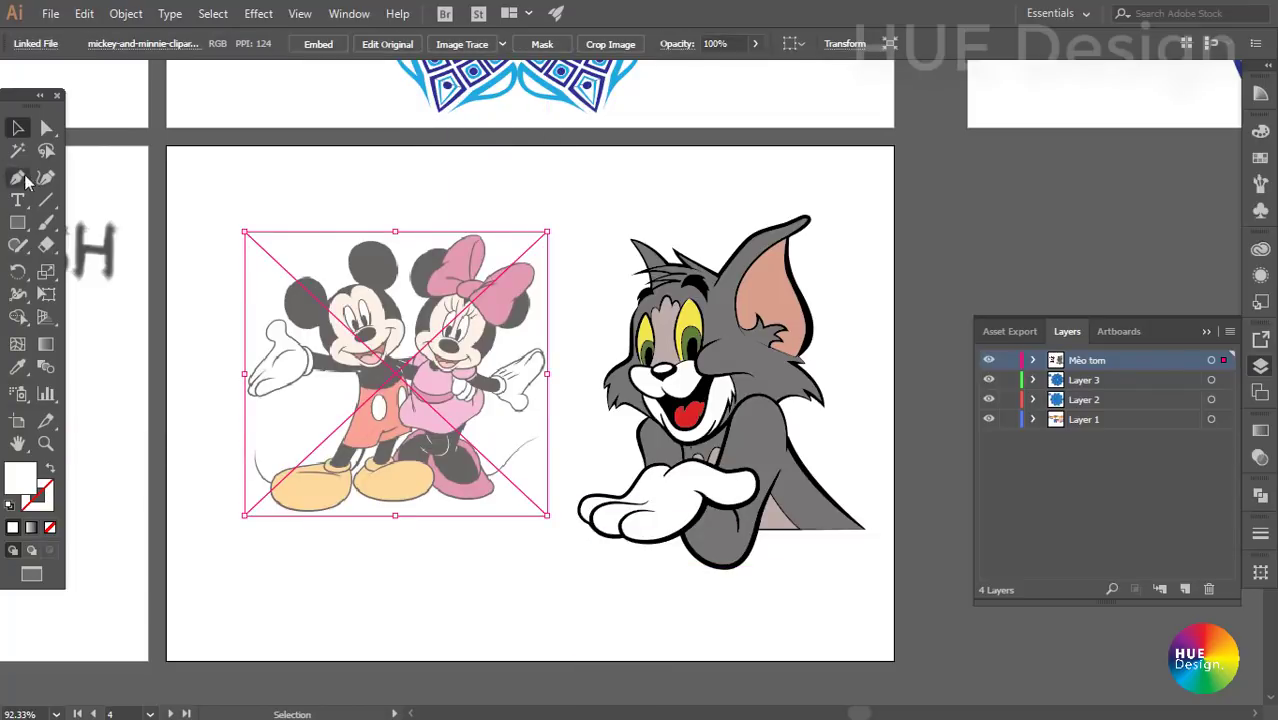
{"action": "left_click", "coordinate": [1230, 331]}
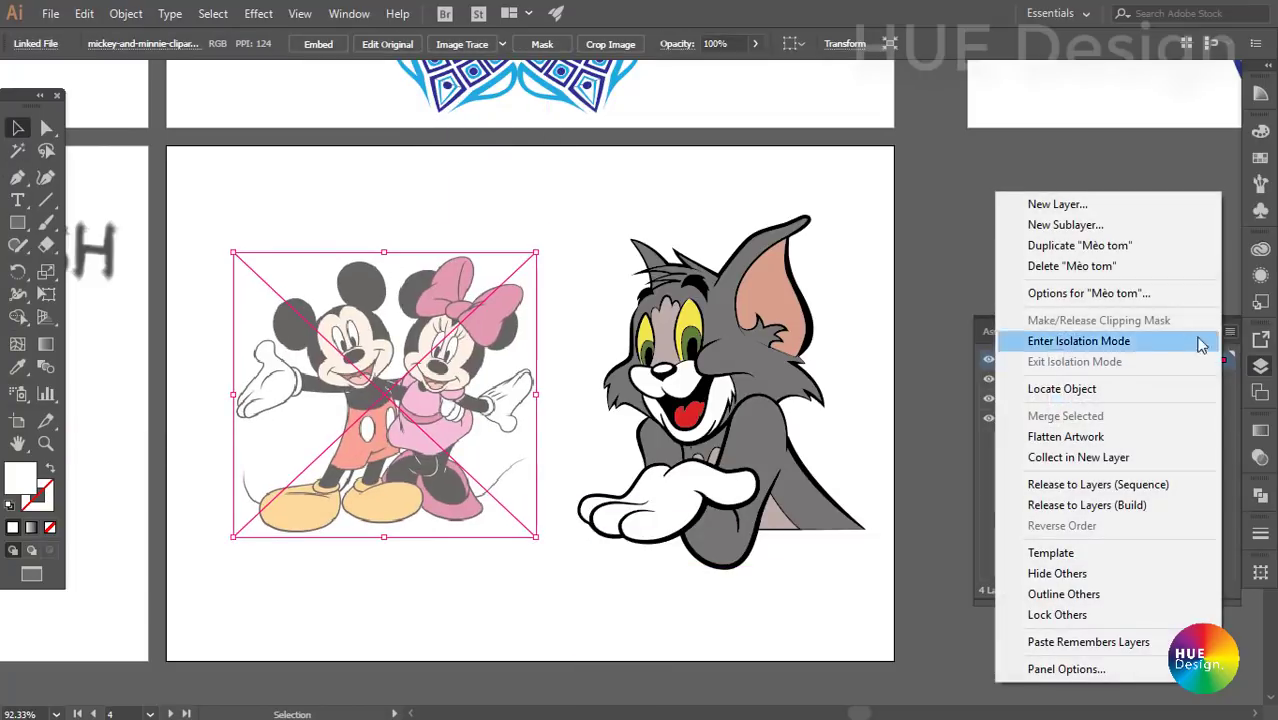
- In the Mèo tom layer options, toggle Dim Images to 50% several times and apply
{"action": "left_click", "coordinate": [1087, 293]}
{"action": "left_click", "coordinate": [933, 428]}
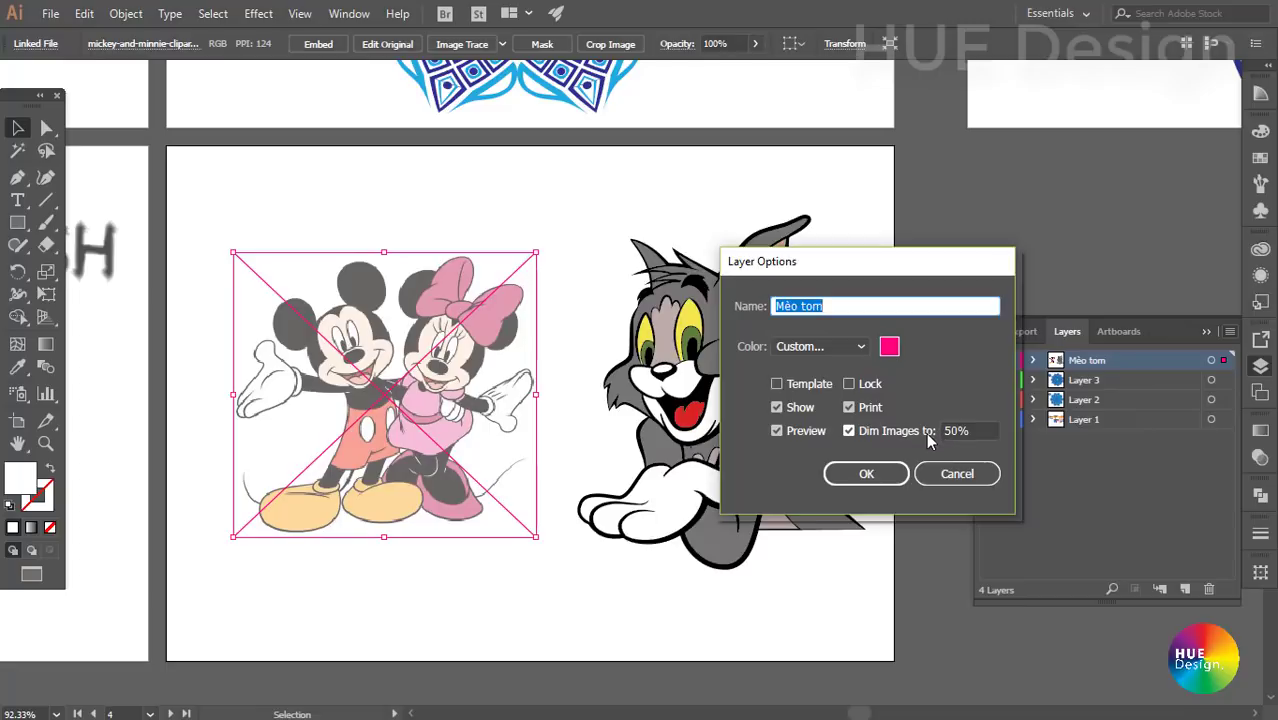
{"action": "left_click", "coordinate": [849, 431]}
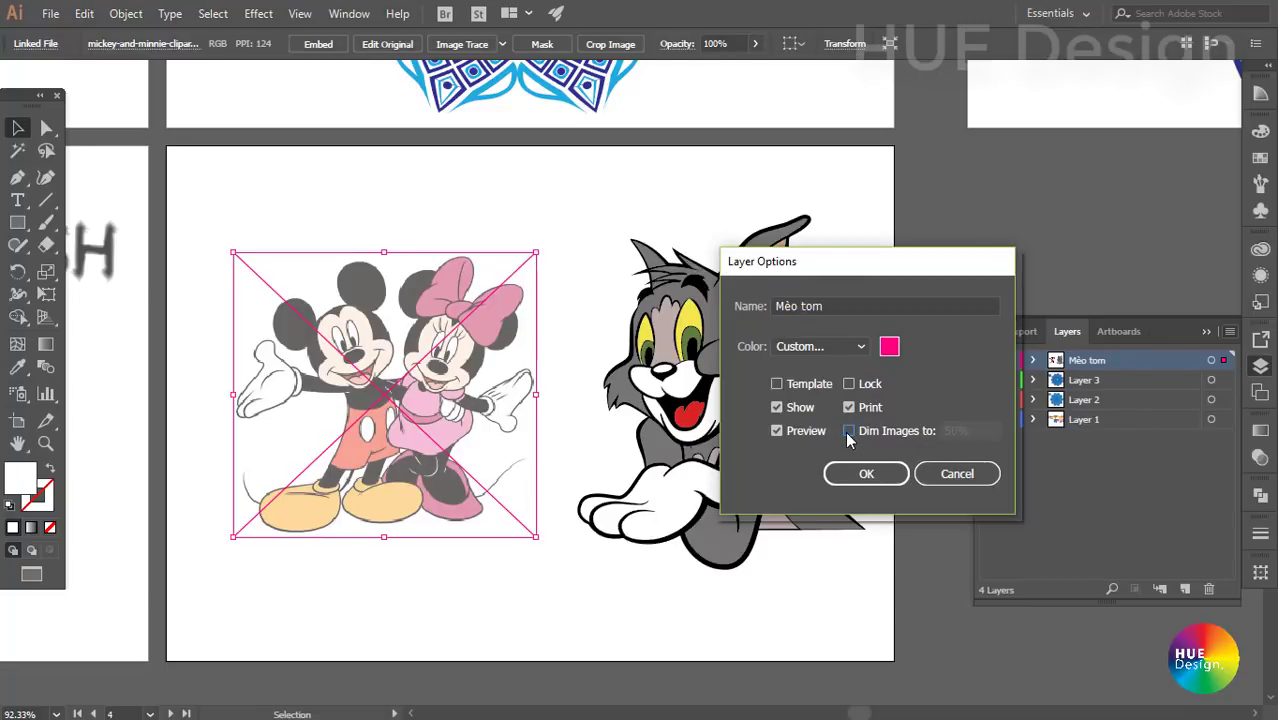
{"action": "left_click", "coordinate": [849, 431]}
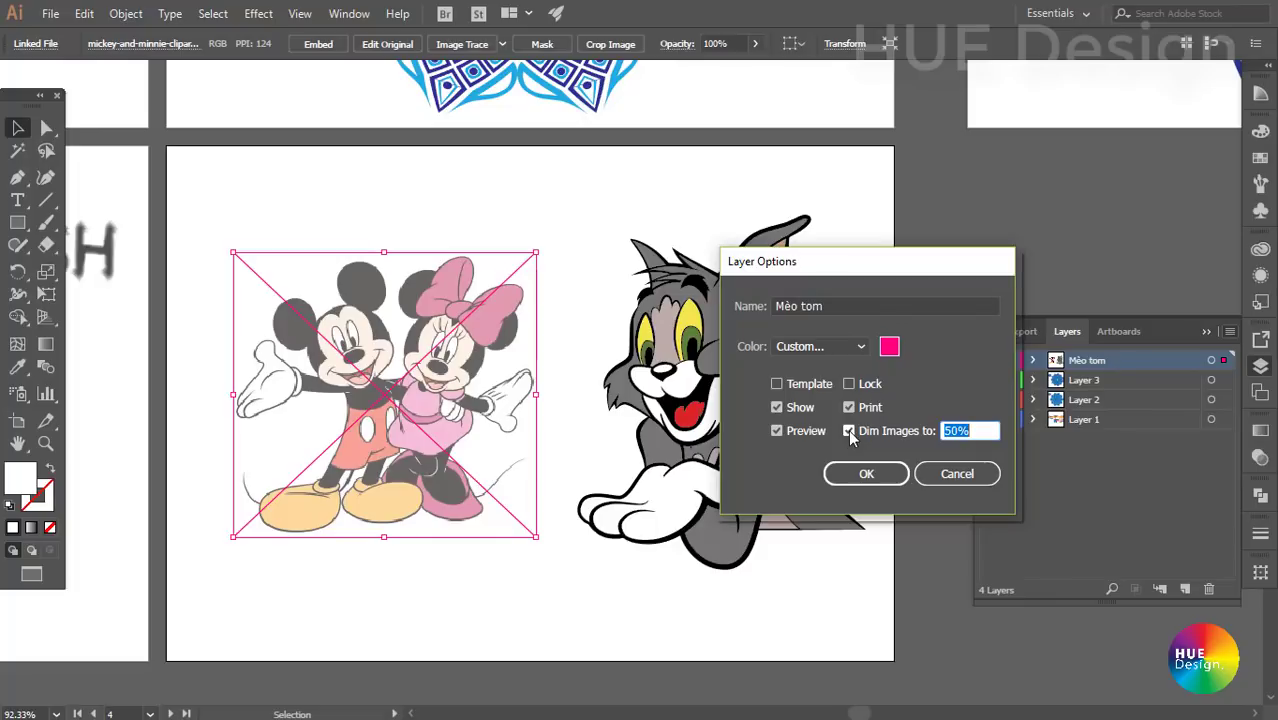
{"action": "left_click", "coordinate": [849, 431]}
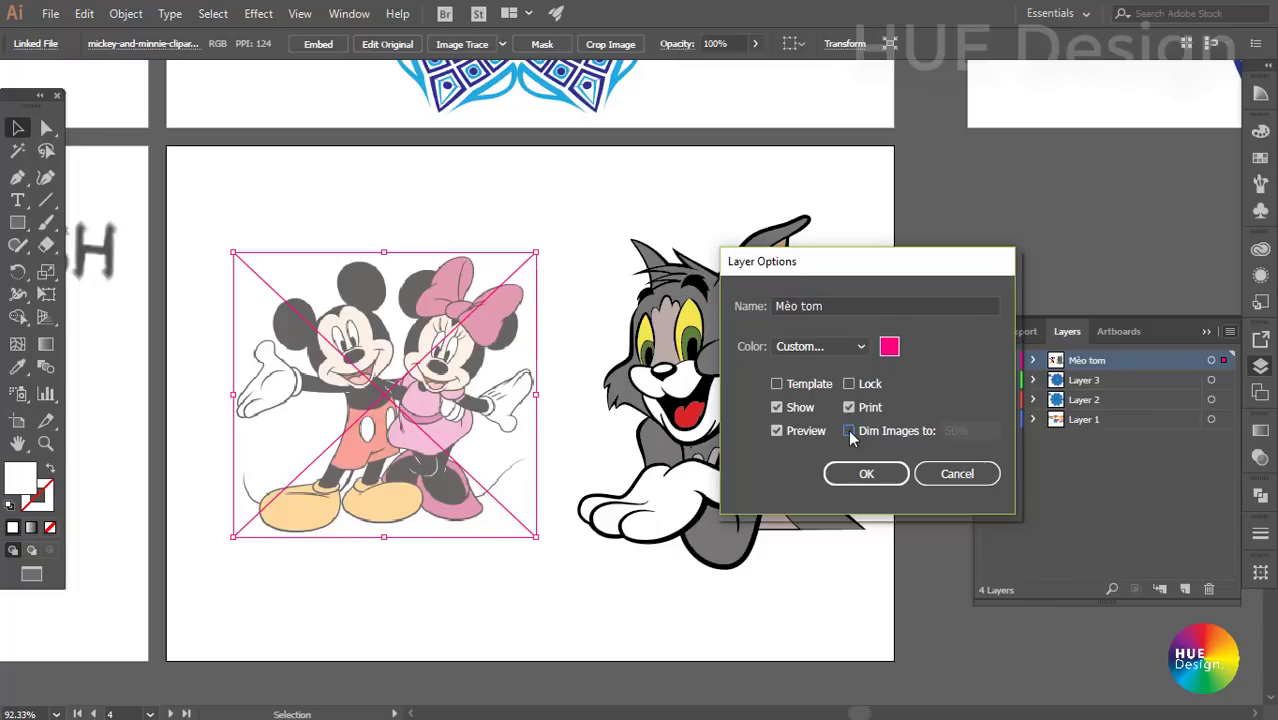
{"action": "left_click", "coordinate": [849, 431]}
{"action": "left_click", "coordinate": [867, 476]}
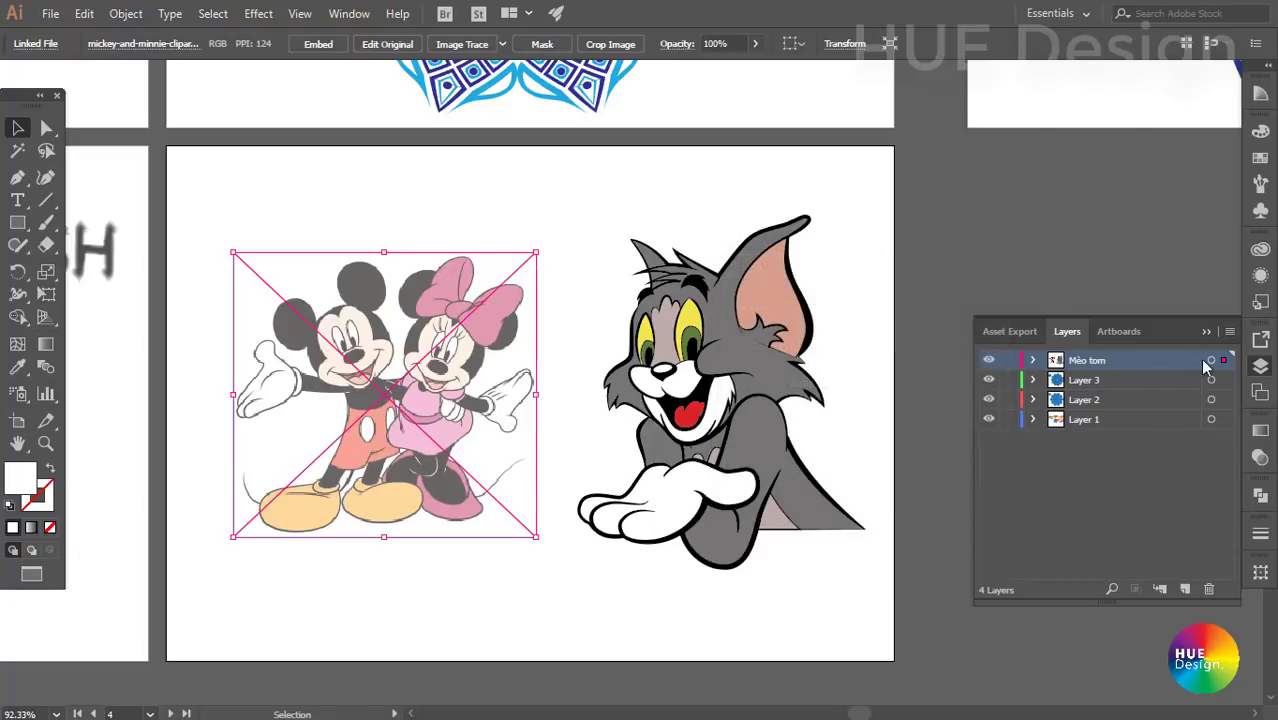
- Uncheck Dim Images to 50% for Mèo tom and reselect the Mickey and Minnie image
{"action": "left_click", "coordinate": [1230, 333]}
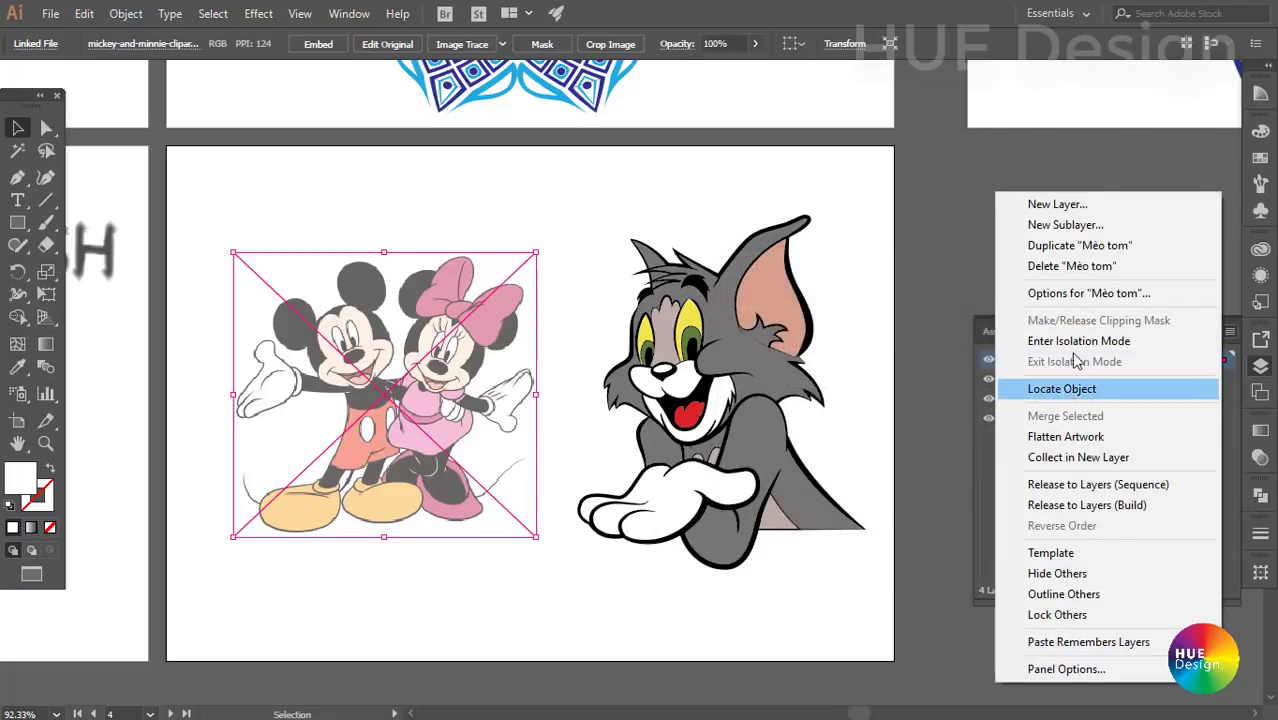
{"action": "left_click", "coordinate": [1080, 293]}
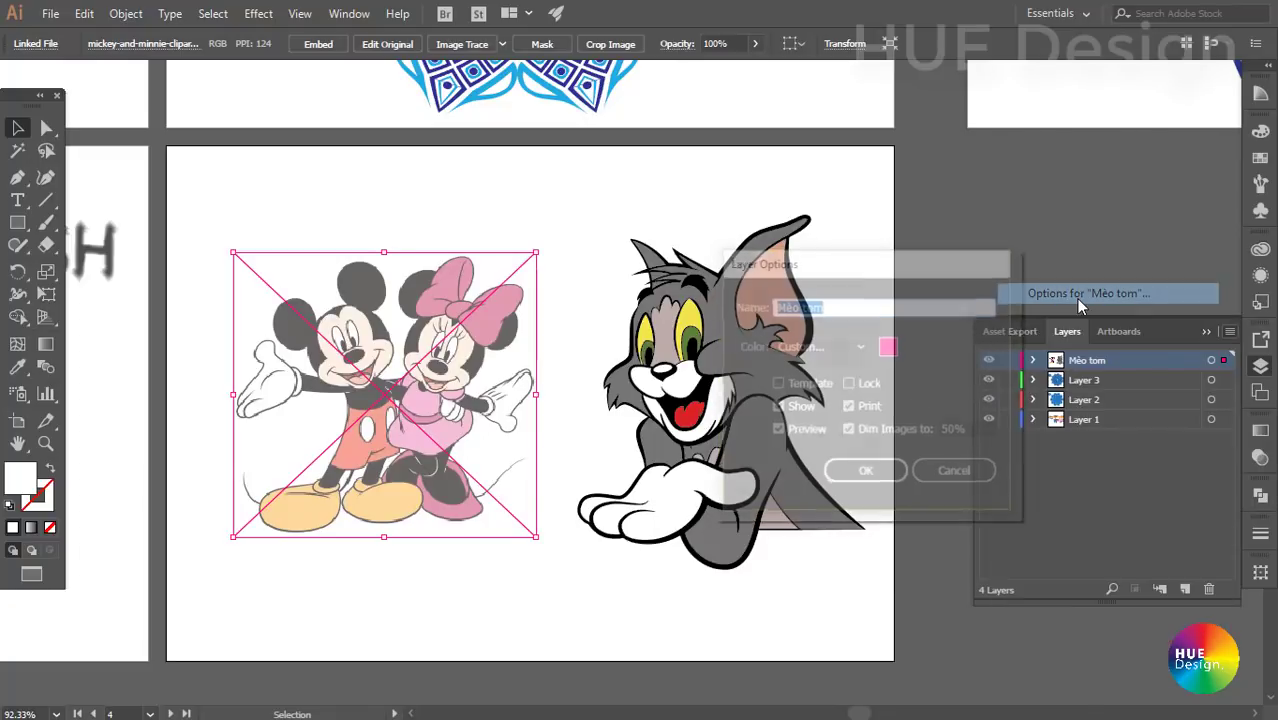
{"action": "left_click", "coordinate": [849, 431]}
{"action": "left_click", "coordinate": [866, 474]}
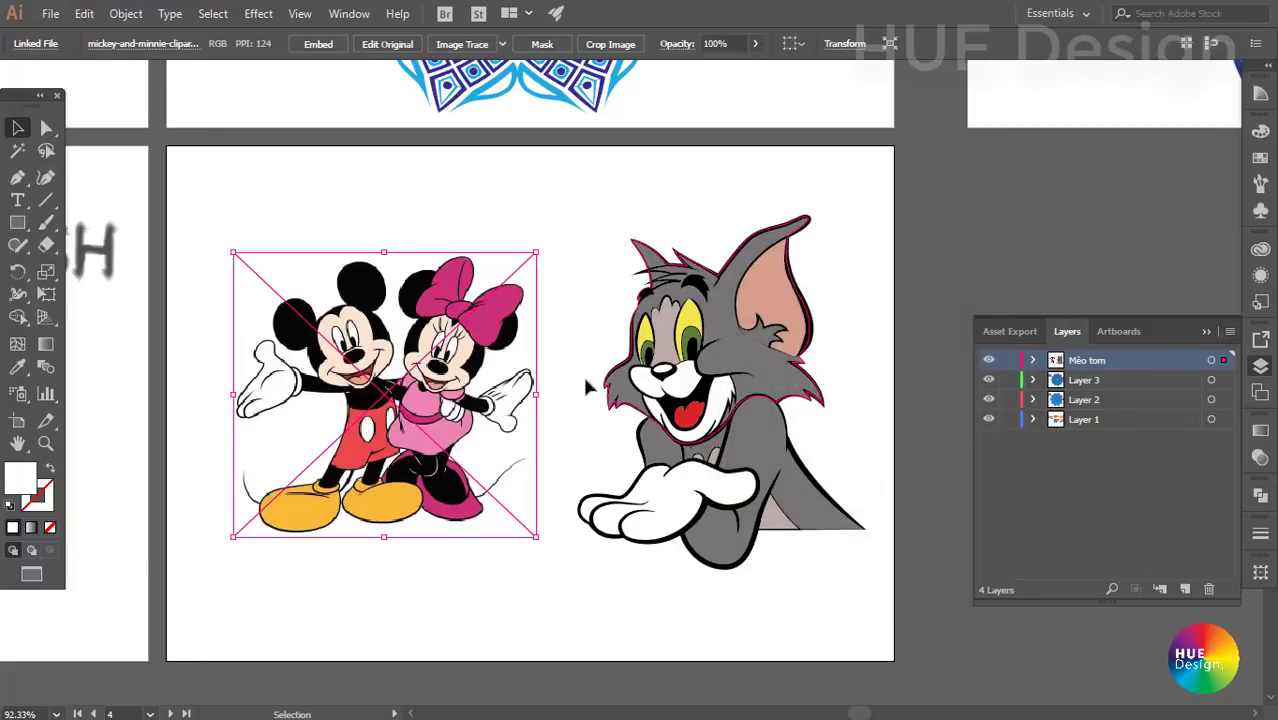
{"action": "left_click", "coordinate": [548, 214]}
{"action": "left_click", "coordinate": [438, 338]}
{"action": "left_click", "coordinate": [465, 222]}
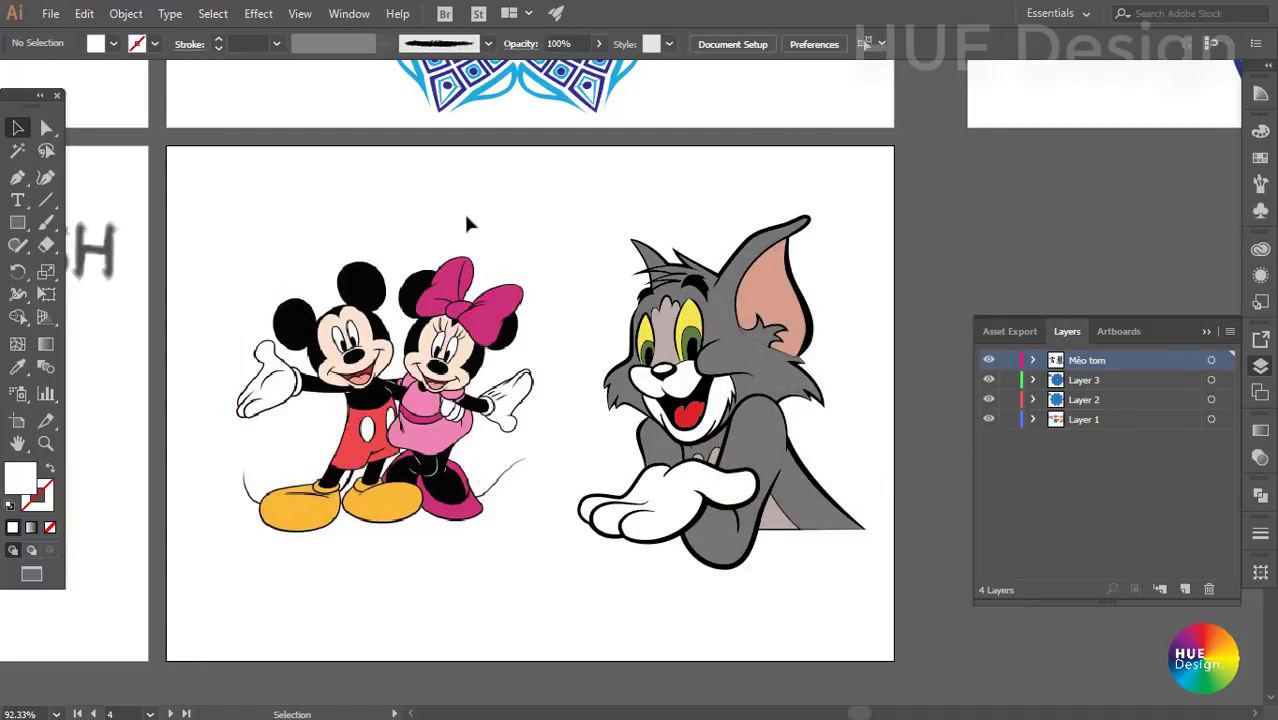
{"action": "left_click", "coordinate": [439, 352]}
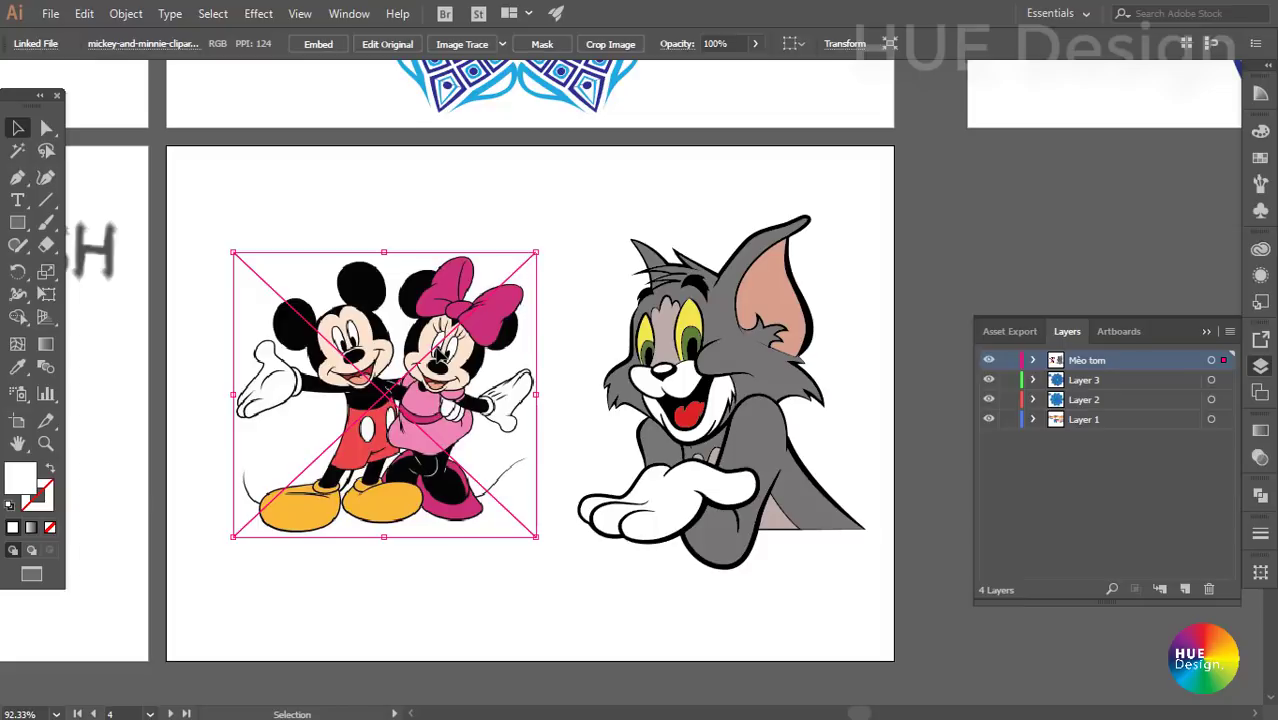
- Lock the Mèo tom layer via Layer Options and confirm its artwork can't be marquee-selected
{"action": "left_click", "coordinate": [1230, 331]}
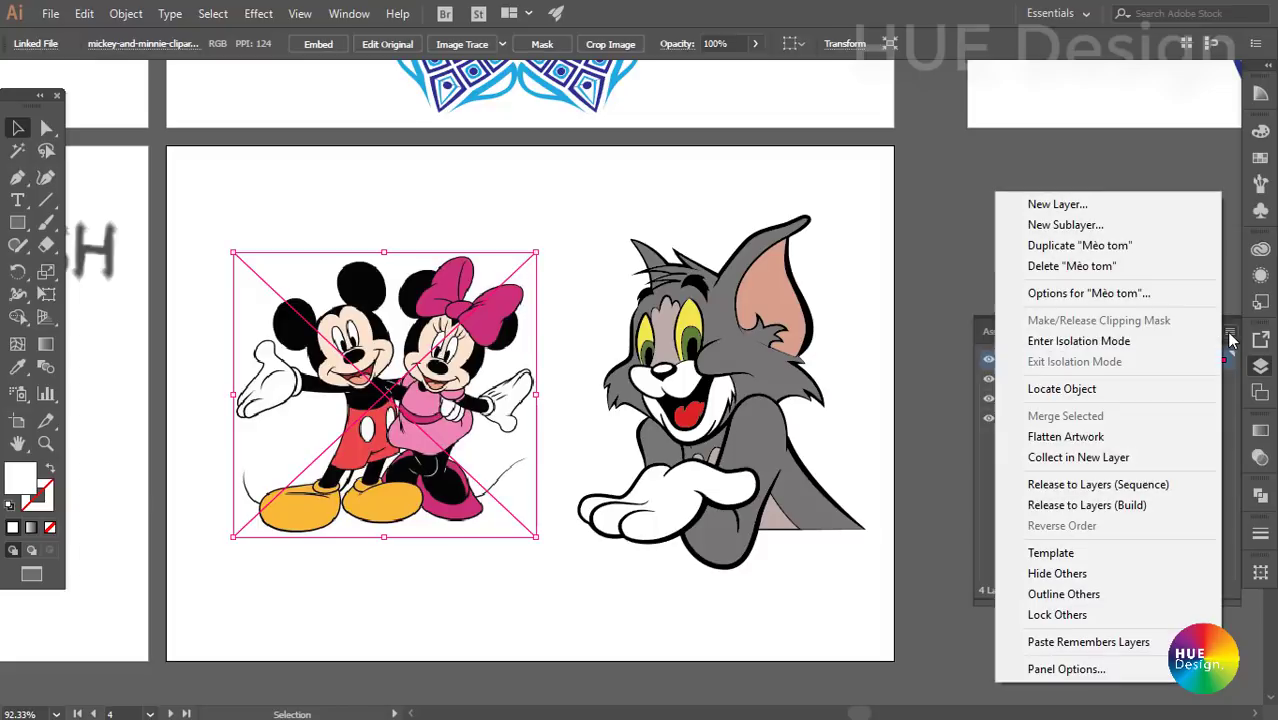
{"action": "left_click", "coordinate": [1075, 293]}
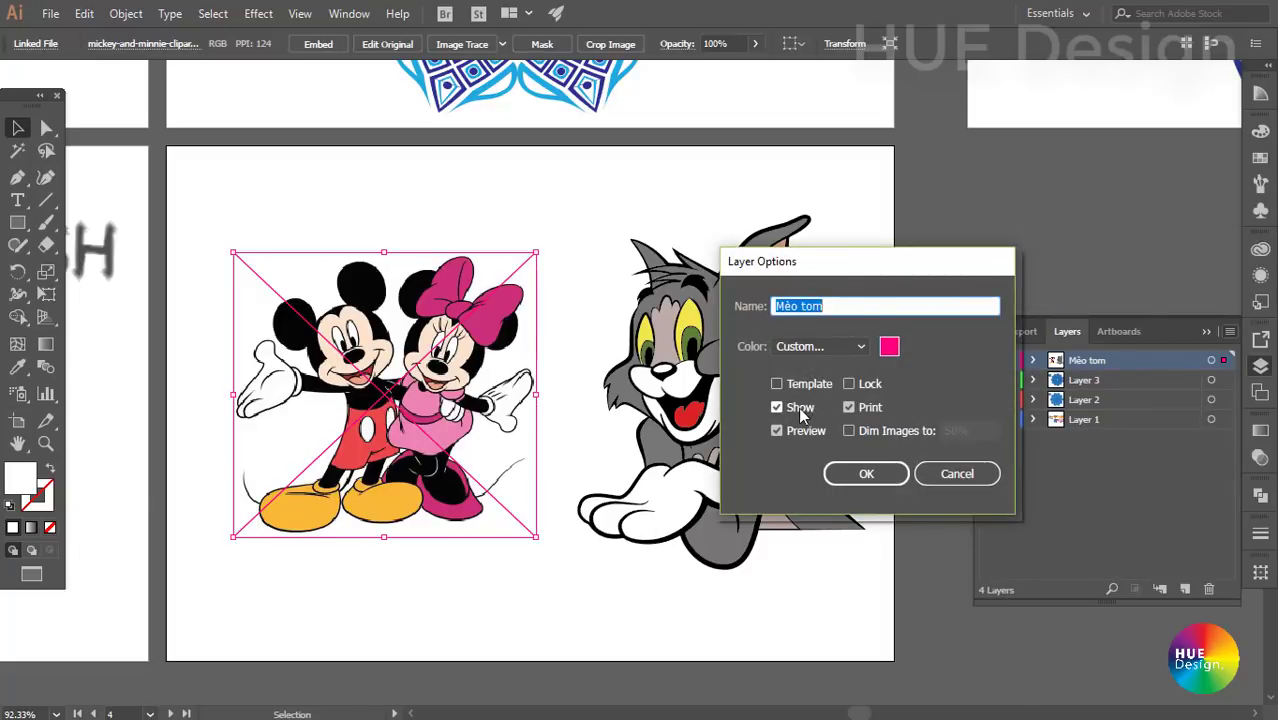
{"action": "left_click", "coordinate": [1053, 300]}
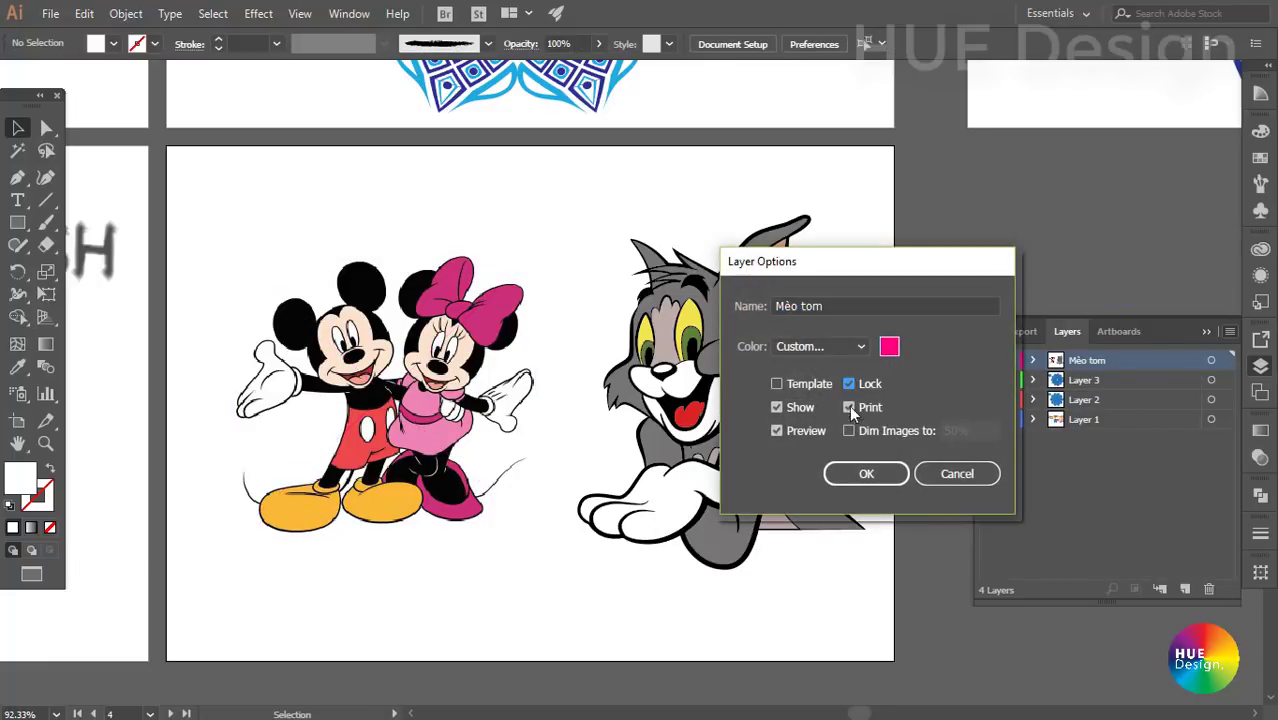
{"action": "left_click", "coordinate": [864, 474]}
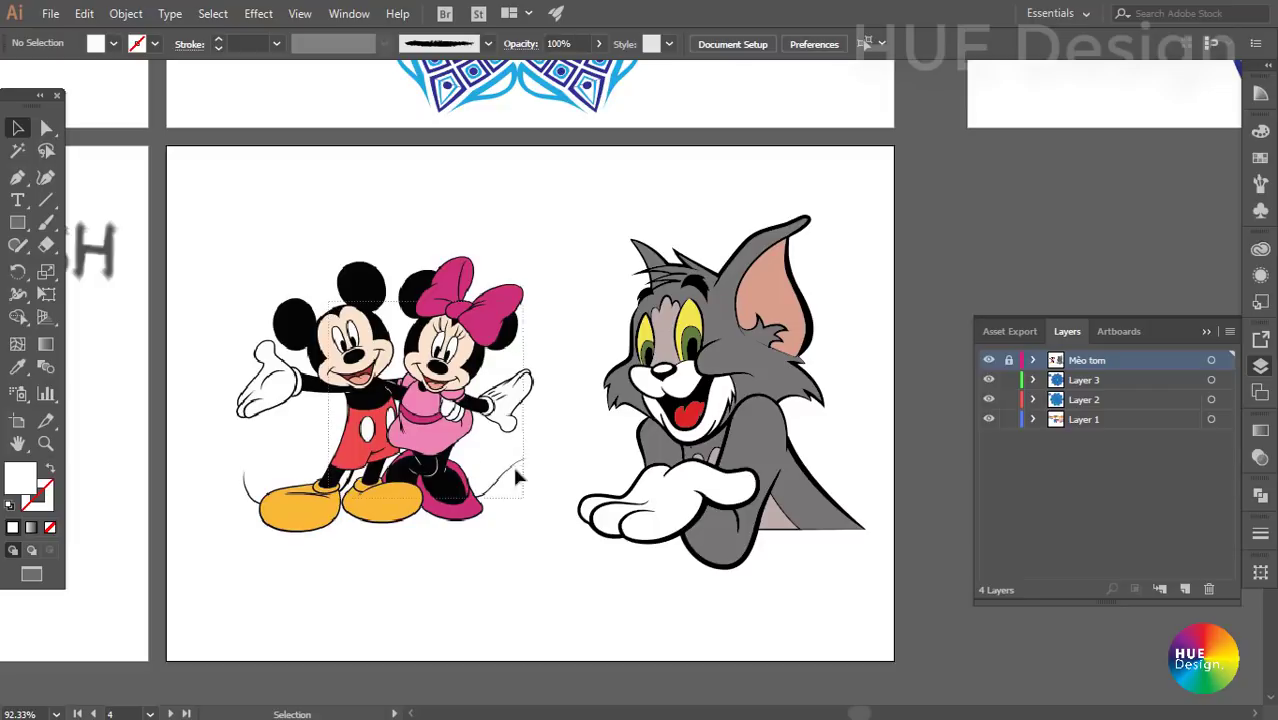
{"action": "left_click_drag", "start_coordinate": [214, 212], "coordinate": [838, 590]}
{"action": "scroll", "coordinate": [397, 378], "scroll_direction": "up", "scroll_amount": 5}
{"action": "scroll", "coordinate": [480, 300], "scroll_direction": "up", "scroll_amount": 1}
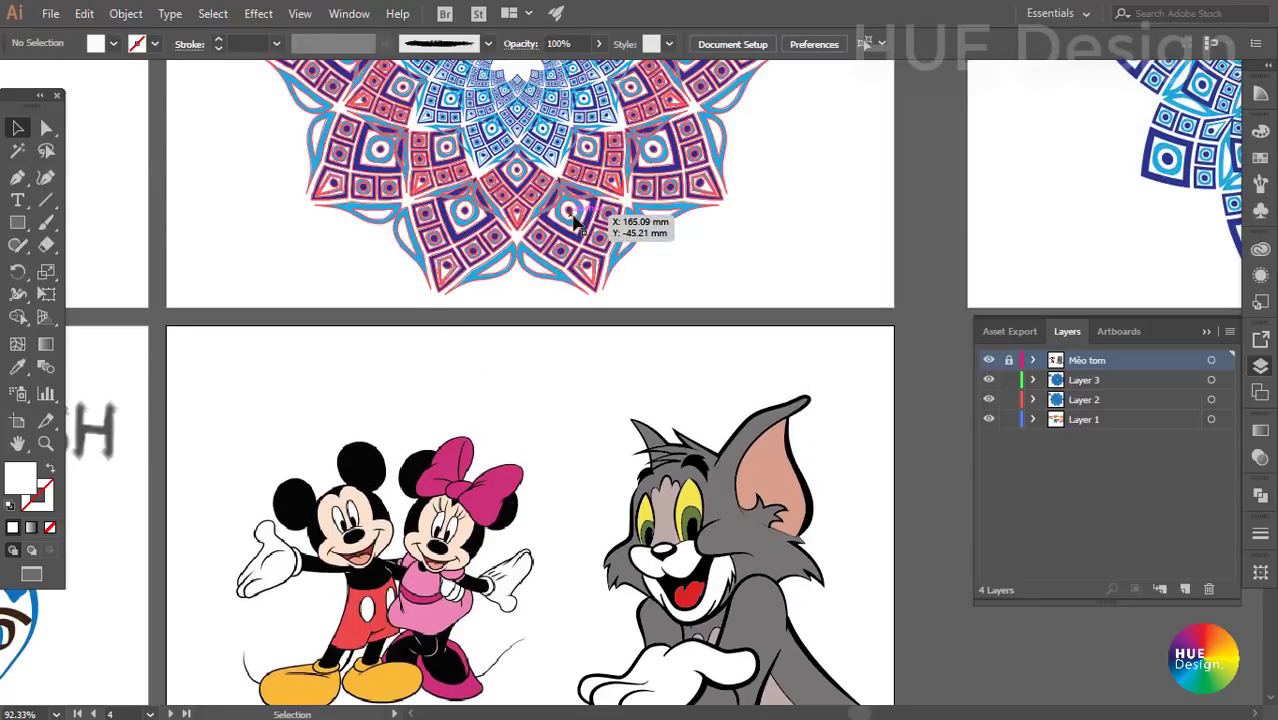
{"action": "left_click", "coordinate": [575, 222]}
{"action": "left_click", "coordinate": [830, 425]}
{"action": "scroll", "coordinate": [835, 424], "scroll_direction": "down", "scroll_amount": 4}
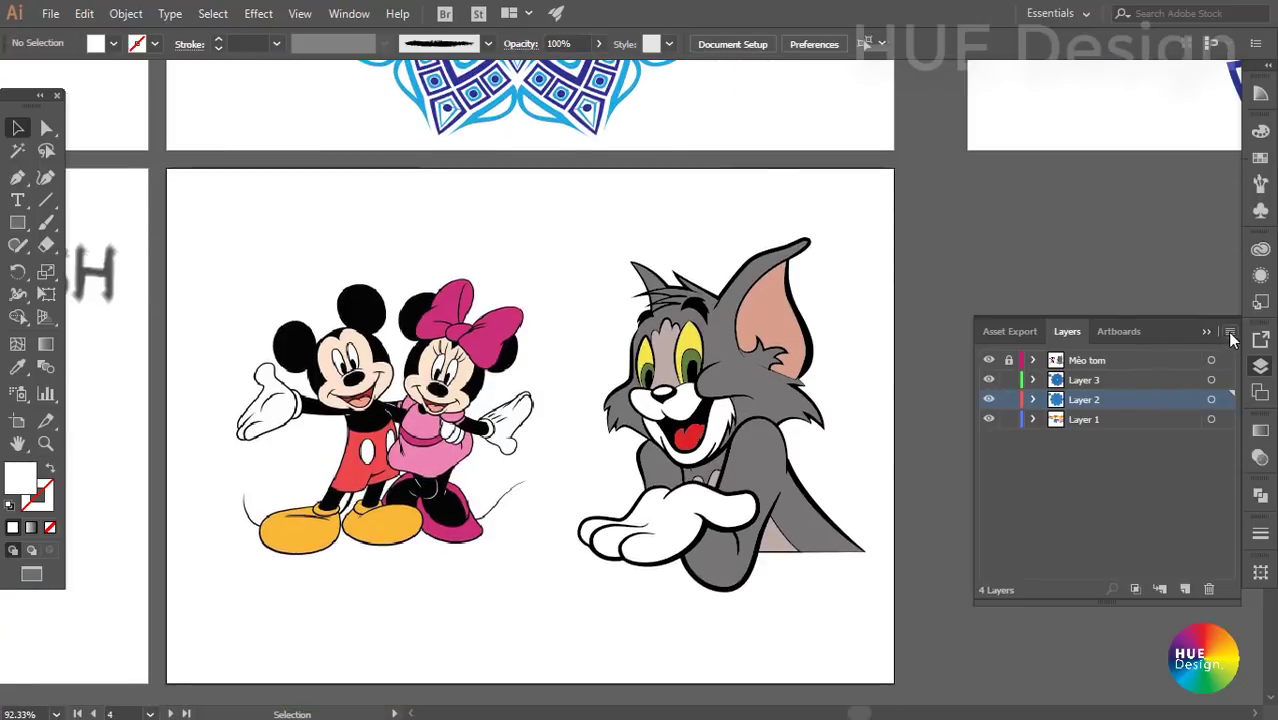
- Unlock Mèo tom from the lock column and select Tom and Mickey to confirm
{"action": "left_click", "coordinate": [1009, 362]}
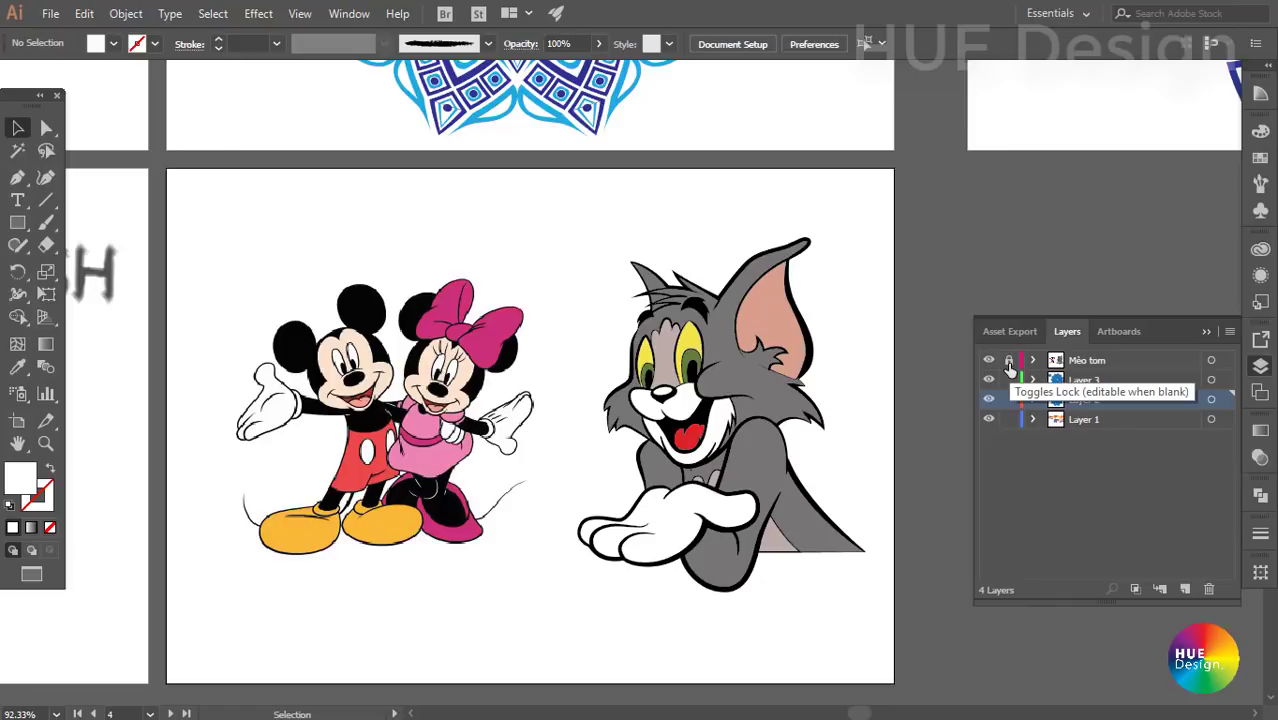
{"action": "left_click", "coordinate": [1009, 362]}
{"action": "left_click", "coordinate": [818, 428]}
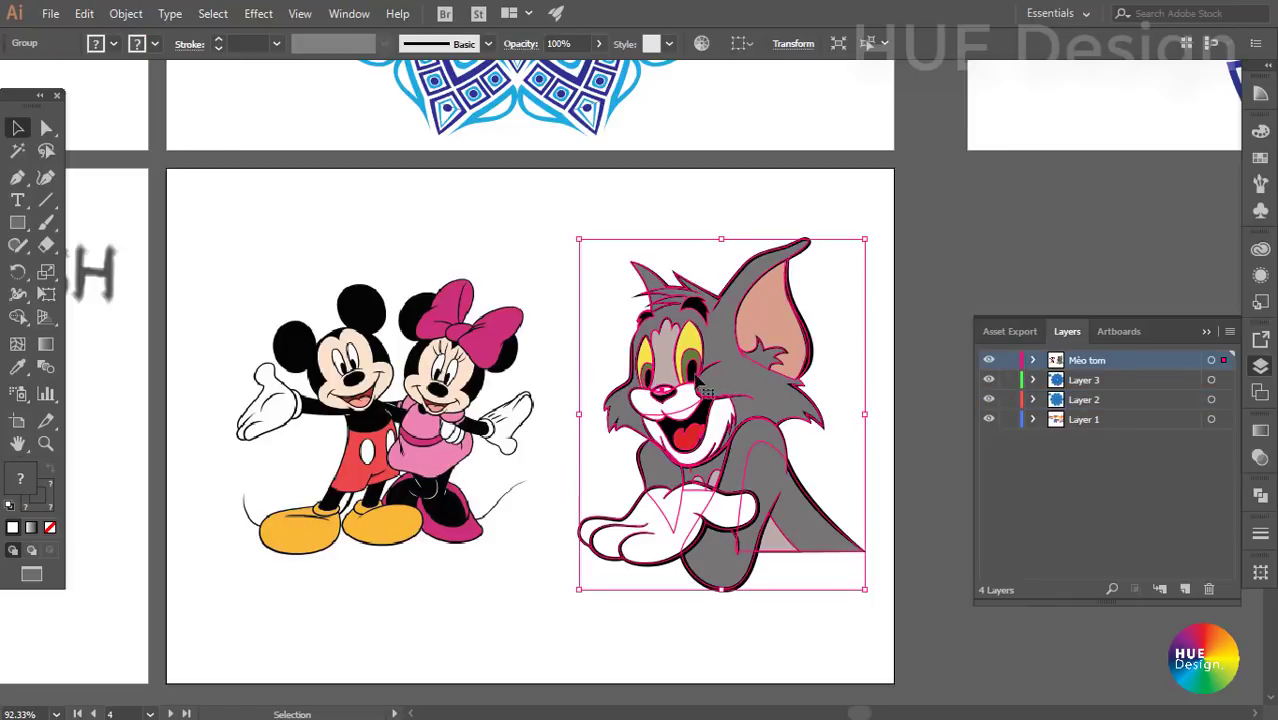
{"action": "left_click", "coordinate": [380, 420]}
{"action": "left_click", "coordinate": [858, 390]}
{"action": "key", "text": "ctrl+a"}
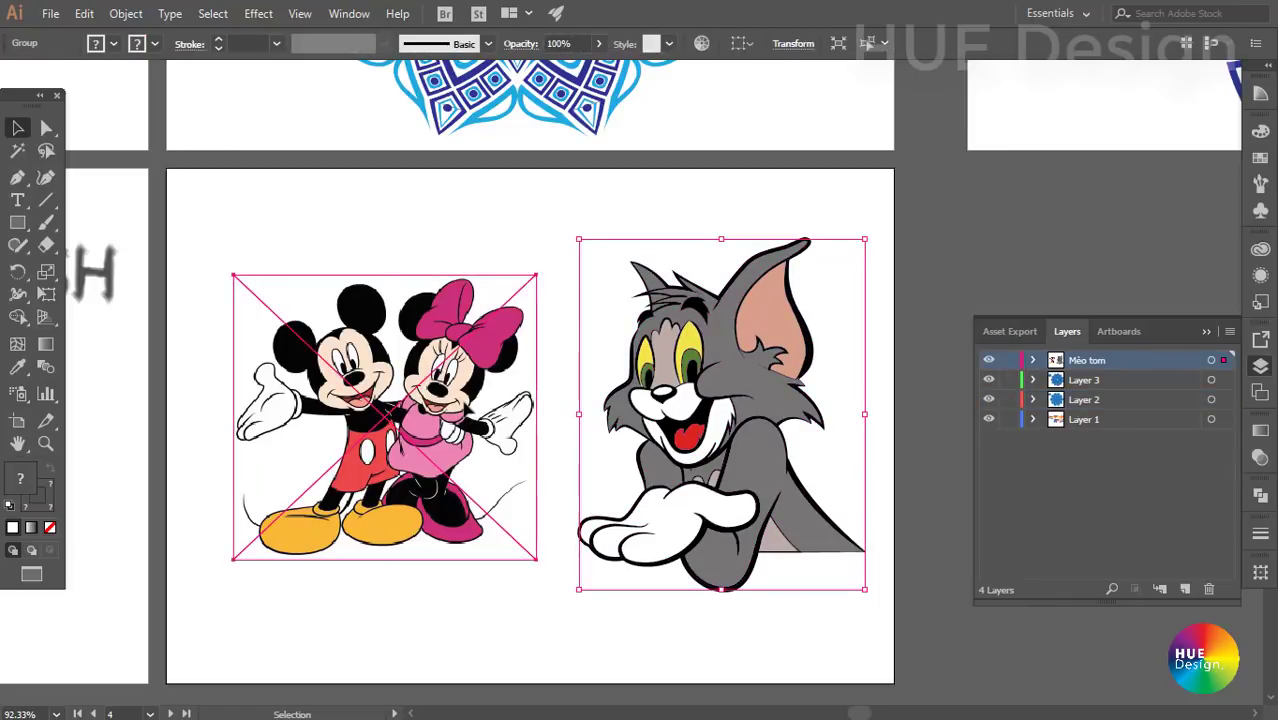
{"action": "left_click", "coordinate": [763, 410], "text": "shift"}
{"action": "left_click", "coordinate": [876, 375]}
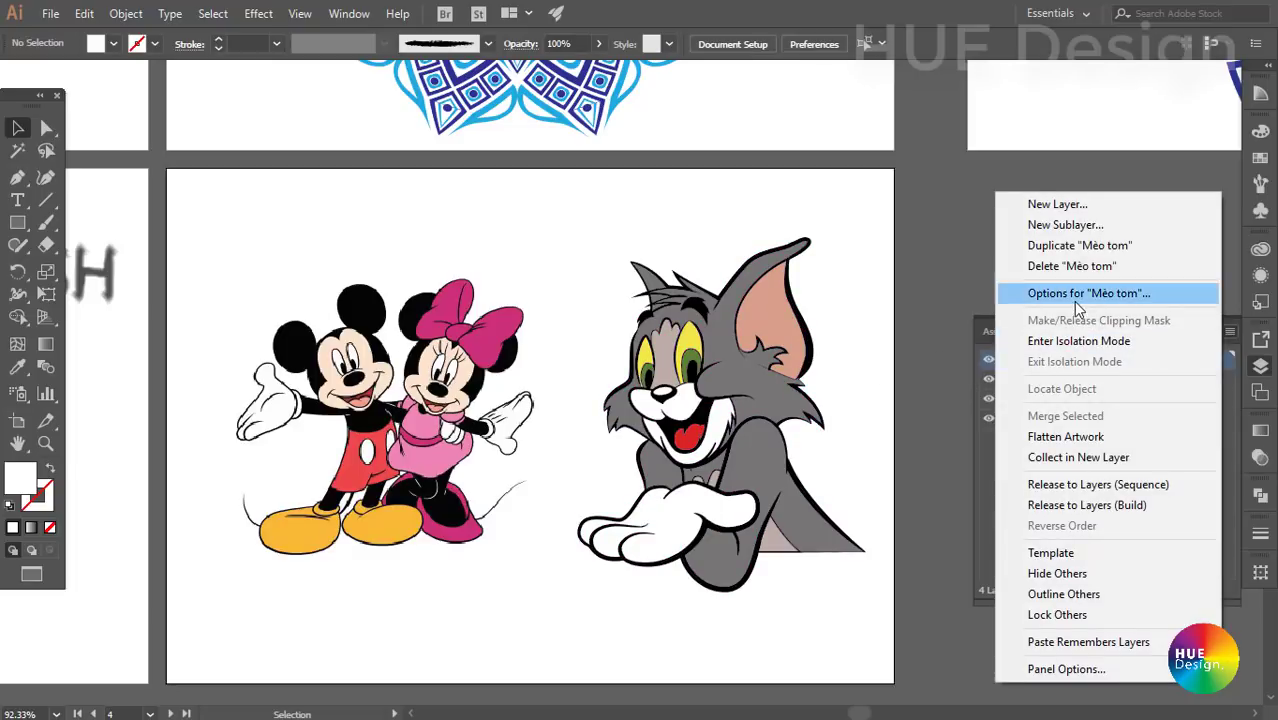
- Open and dismiss the Mèo tom layer options and the layer commands list without changes
{"action": "left_click", "coordinate": [1073, 295]}
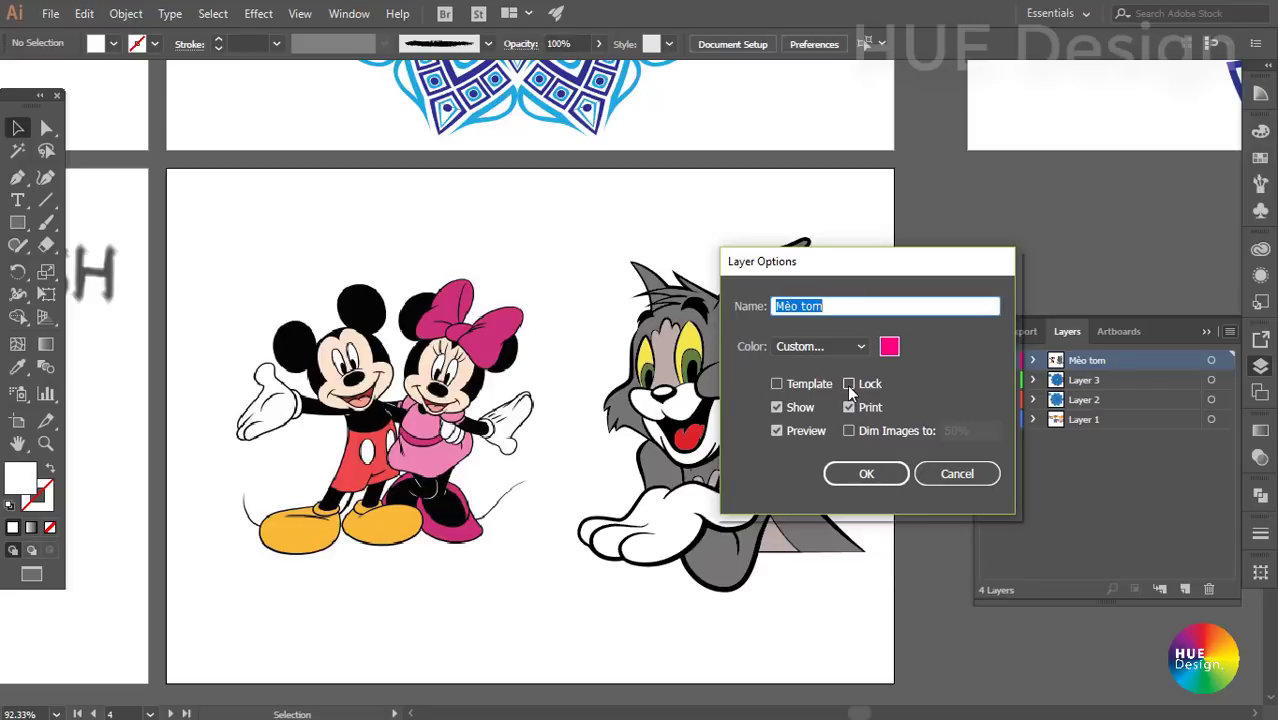
{"action": "key", "text": "Escape"}
{"action": "left_click", "coordinate": [1230, 331]}
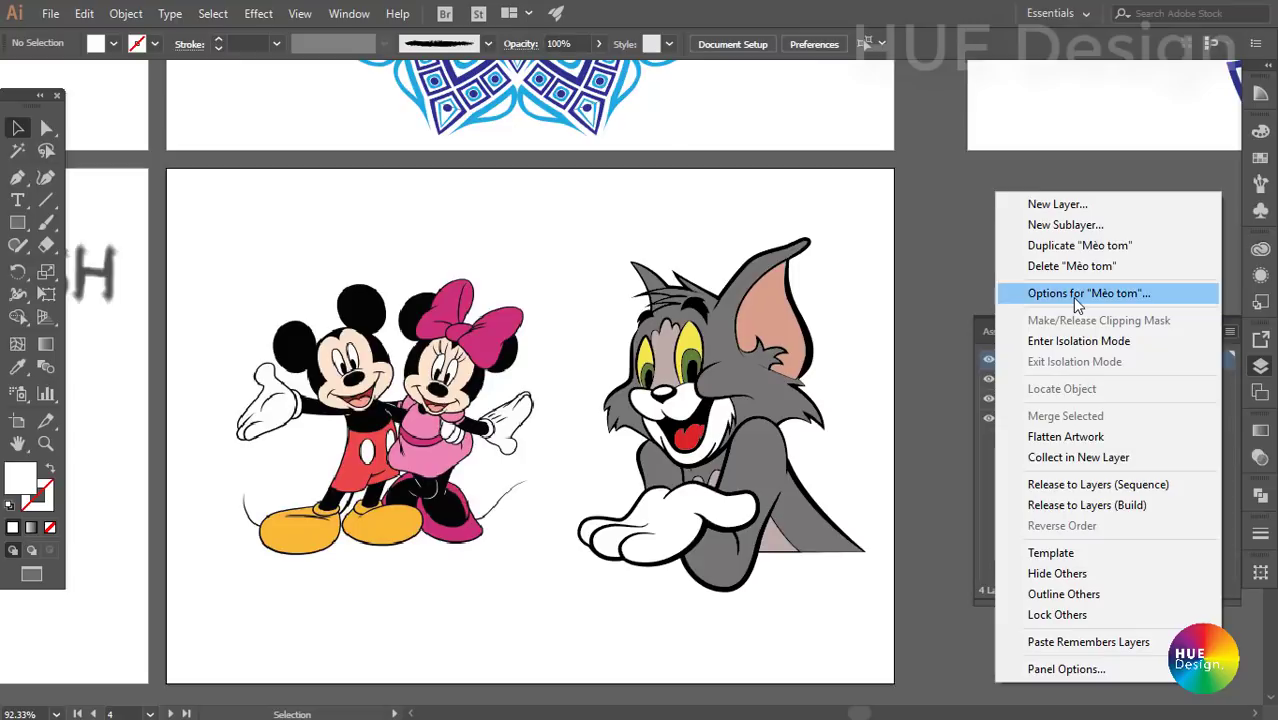
{"action": "left_click", "coordinate": [950, 334]}
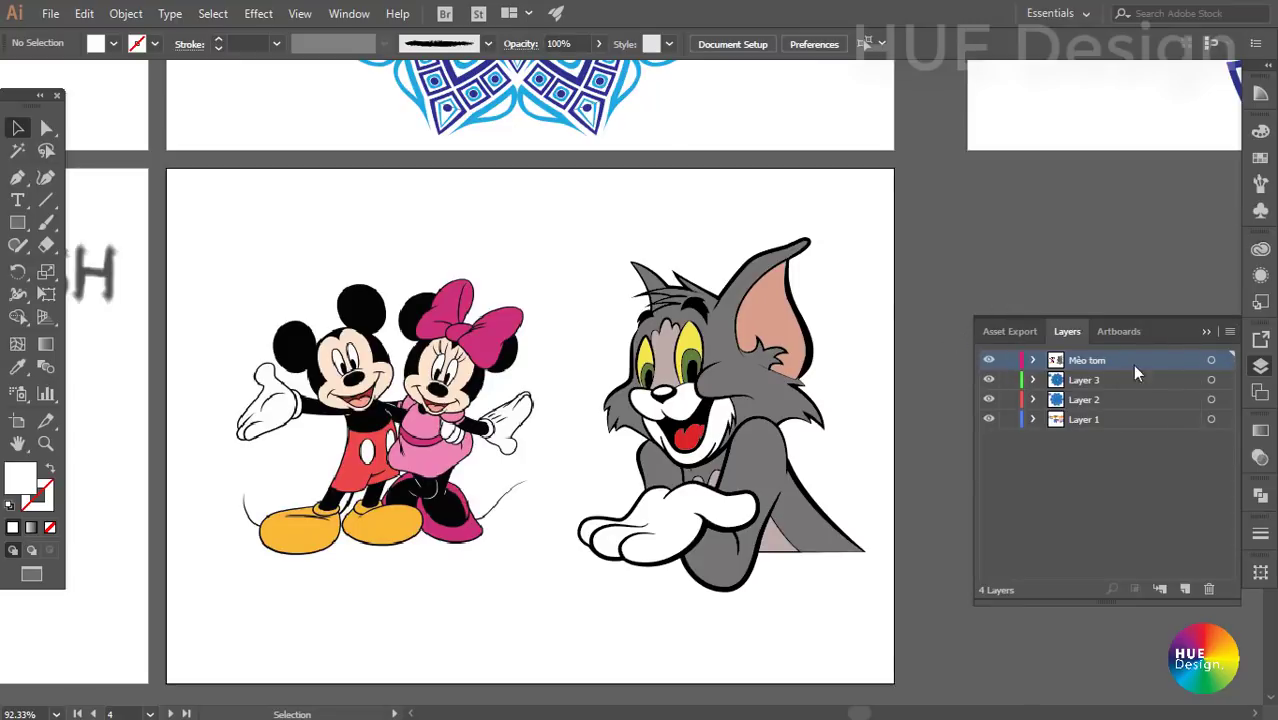
- Hide and reshow the Mèo tom artwork twice, lock the layer, and expand Layer 3
{"action": "left_click", "coordinate": [989, 361]}
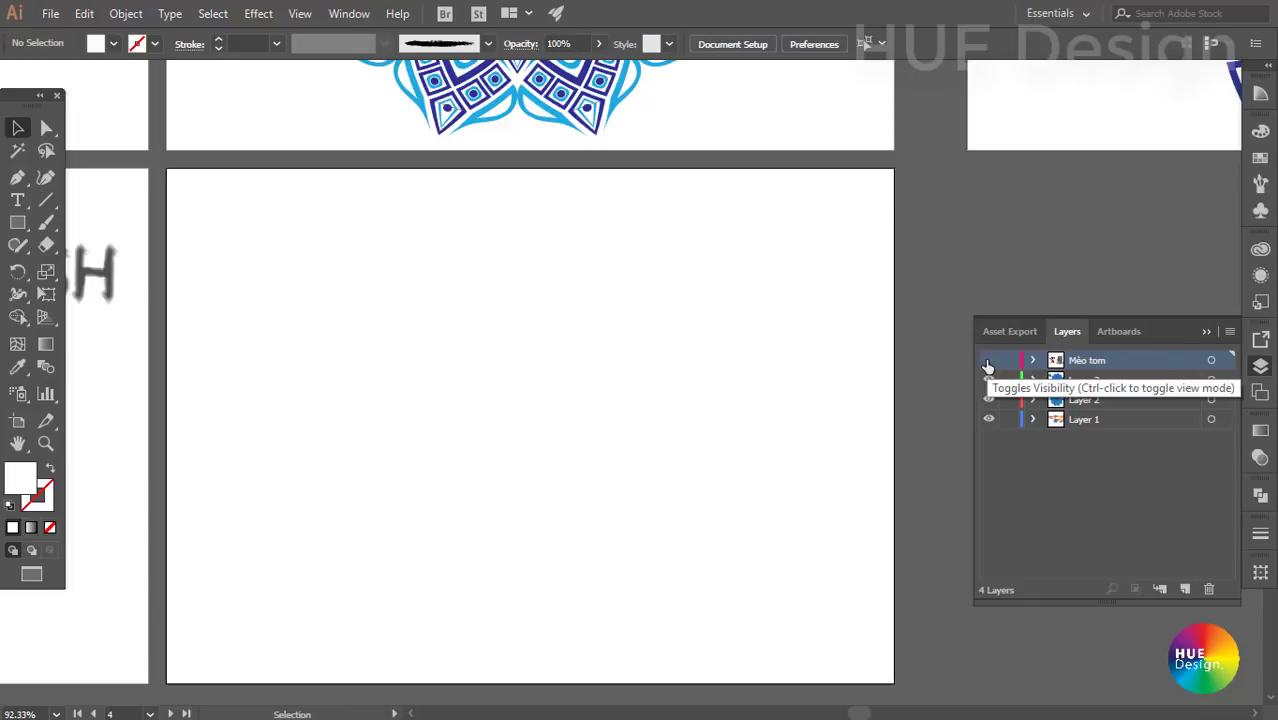
{"action": "left_click", "coordinate": [989, 361]}
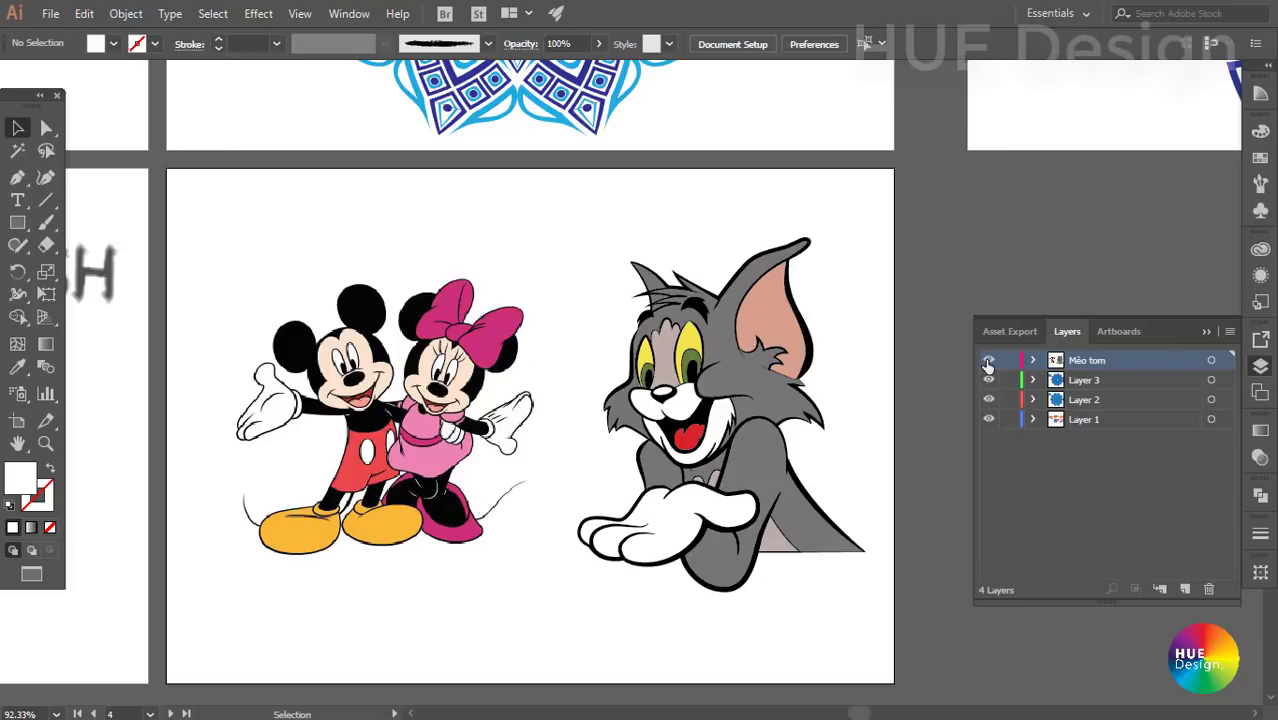
{"action": "left_click", "coordinate": [988, 361]}
{"action": "left_click", "coordinate": [988, 361]}
{"action": "left_click", "coordinate": [1007, 361]}
{"action": "left_click", "coordinate": [1033, 380]}
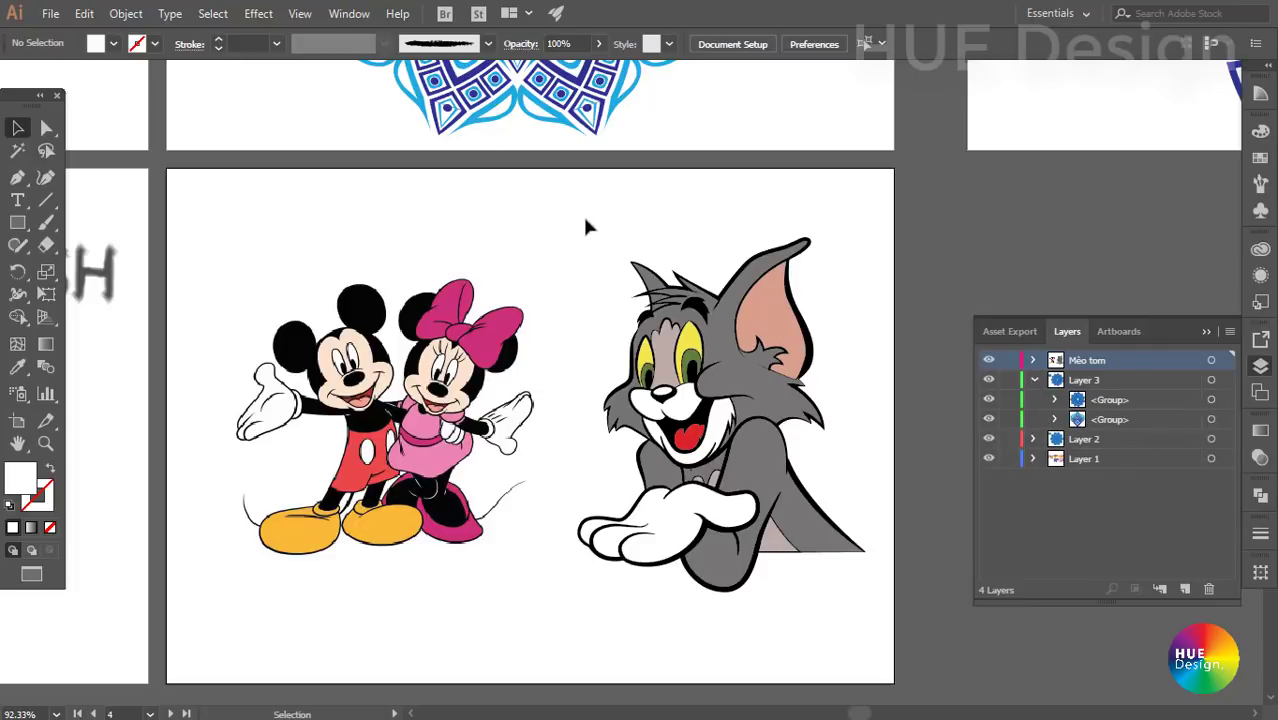
- Select Tom's artwork and expand the Mèo tom and Layer 1 layers to list their contents
{"action": "left_click_drag", "start_coordinate": [582, 215], "coordinate": [851, 579]}
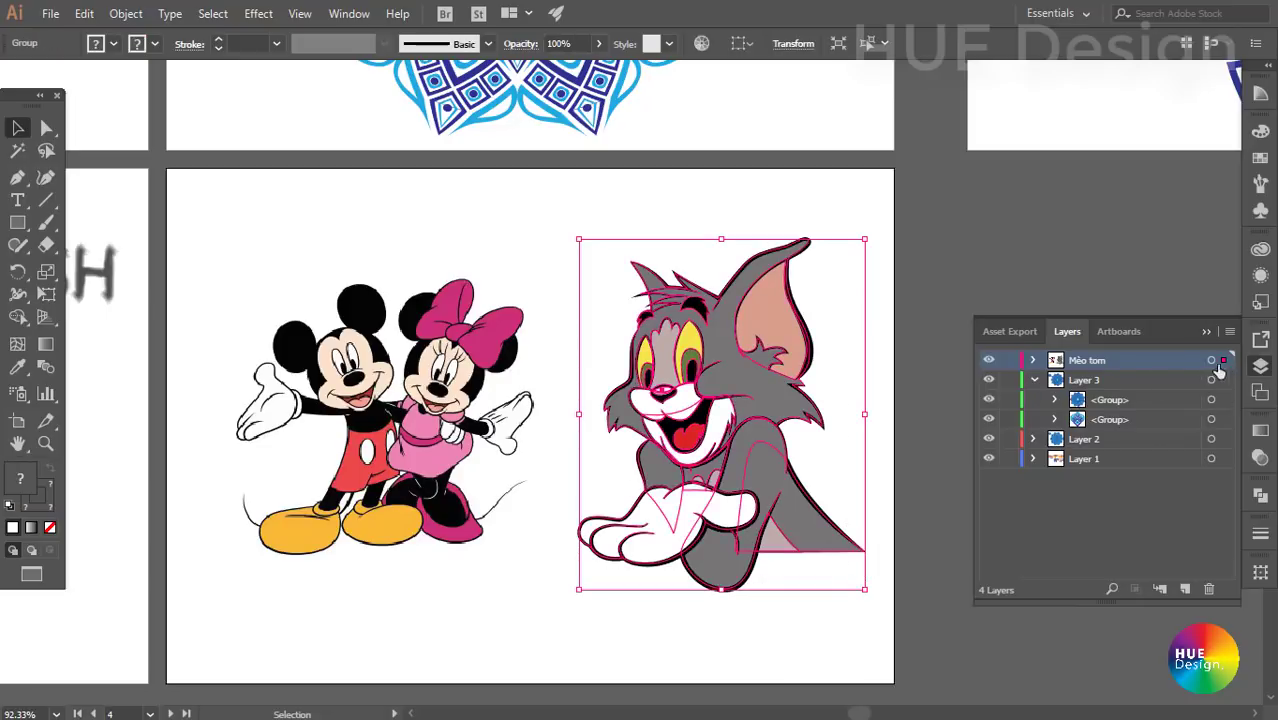
{"action": "left_click", "coordinate": [1033, 360]}
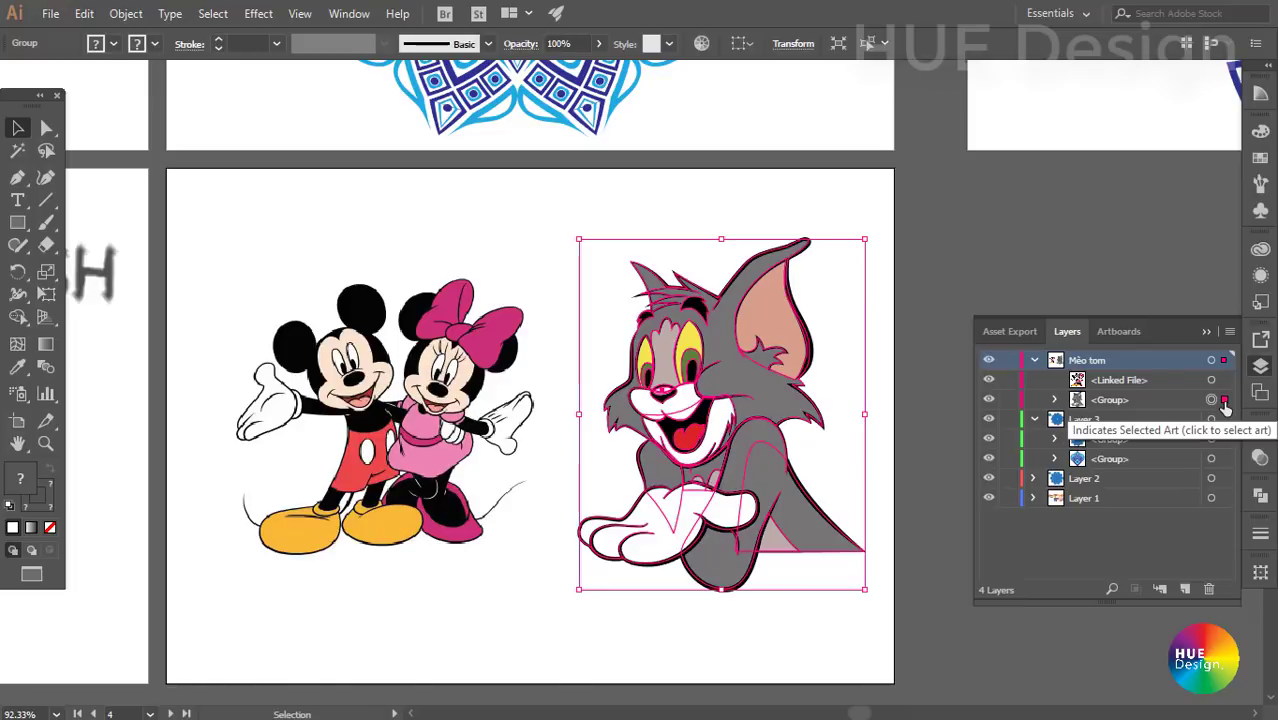
{"action": "left_click", "coordinate": [1033, 498]}
{"action": "scroll", "coordinate": [1075, 500], "scroll_direction": "down", "scroll_amount": 3}
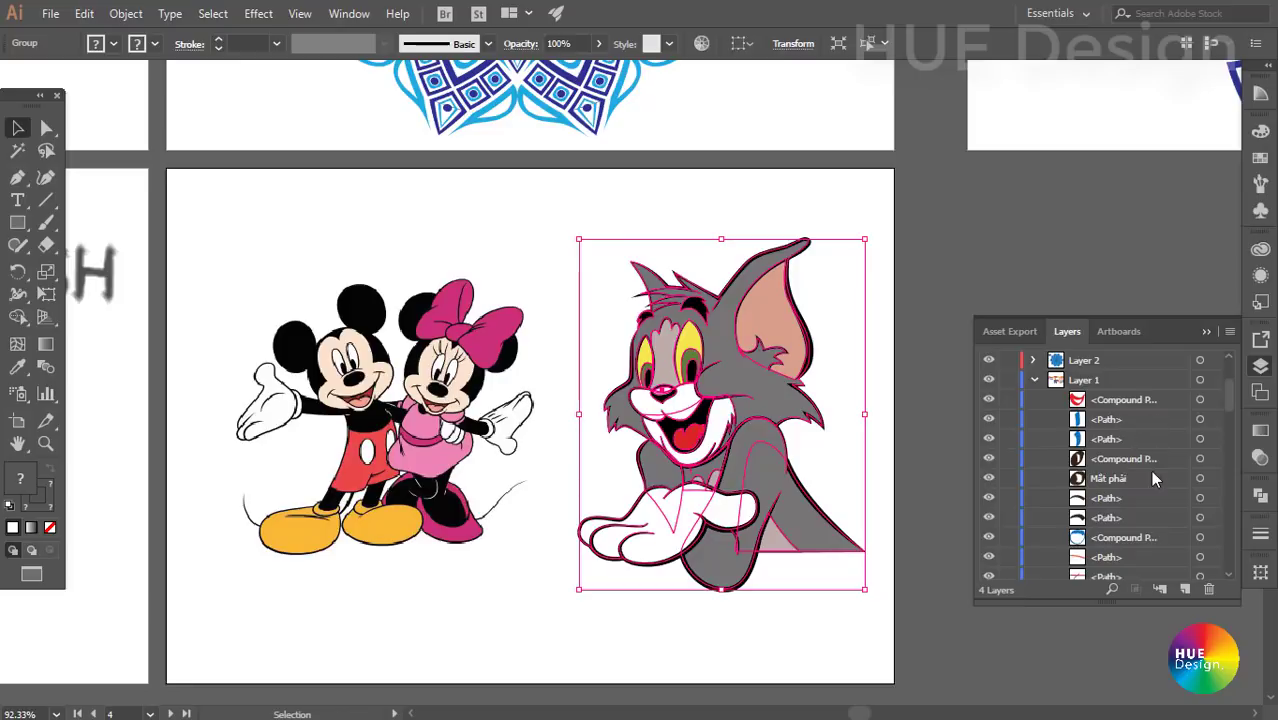
{"action": "scroll", "coordinate": [1150, 472], "scroll_direction": "up", "scroll_amount": 3}
- Select Layer 3's large mandala group, then add a white rectangle over its centre
{"action": "left_click", "coordinate": [1200, 459]}
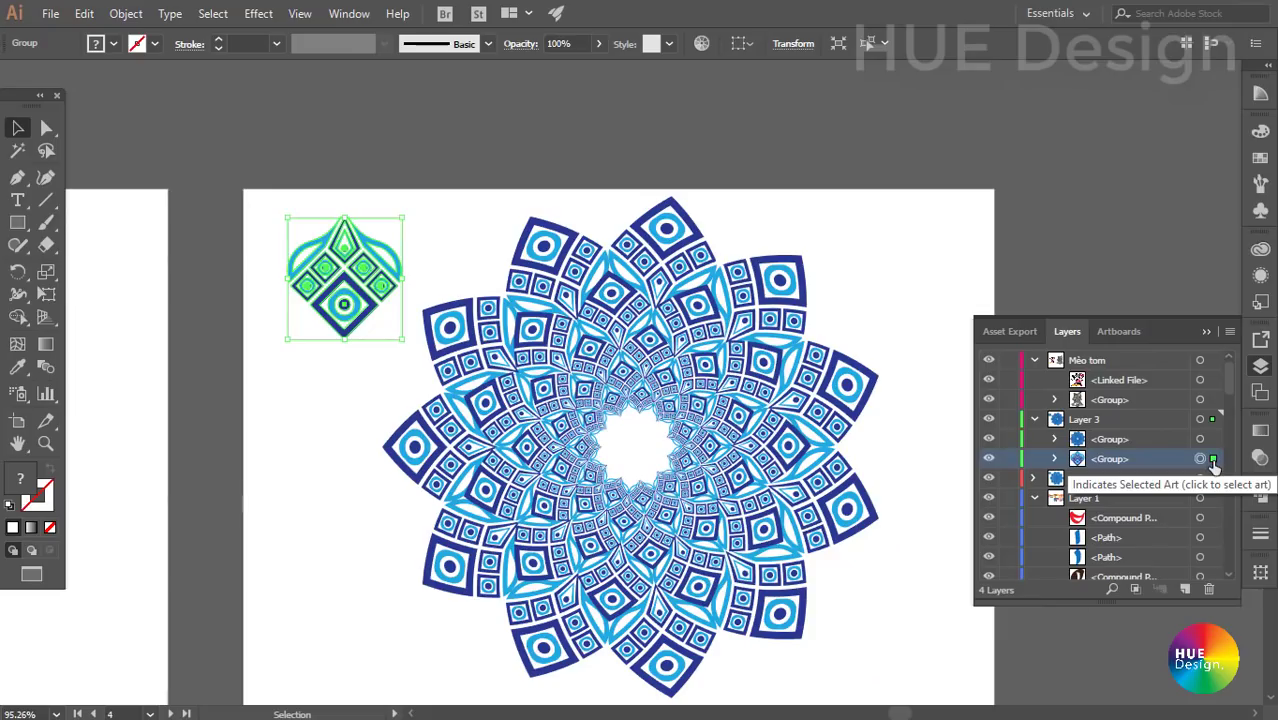
{"action": "left_click", "coordinate": [1212, 440]}
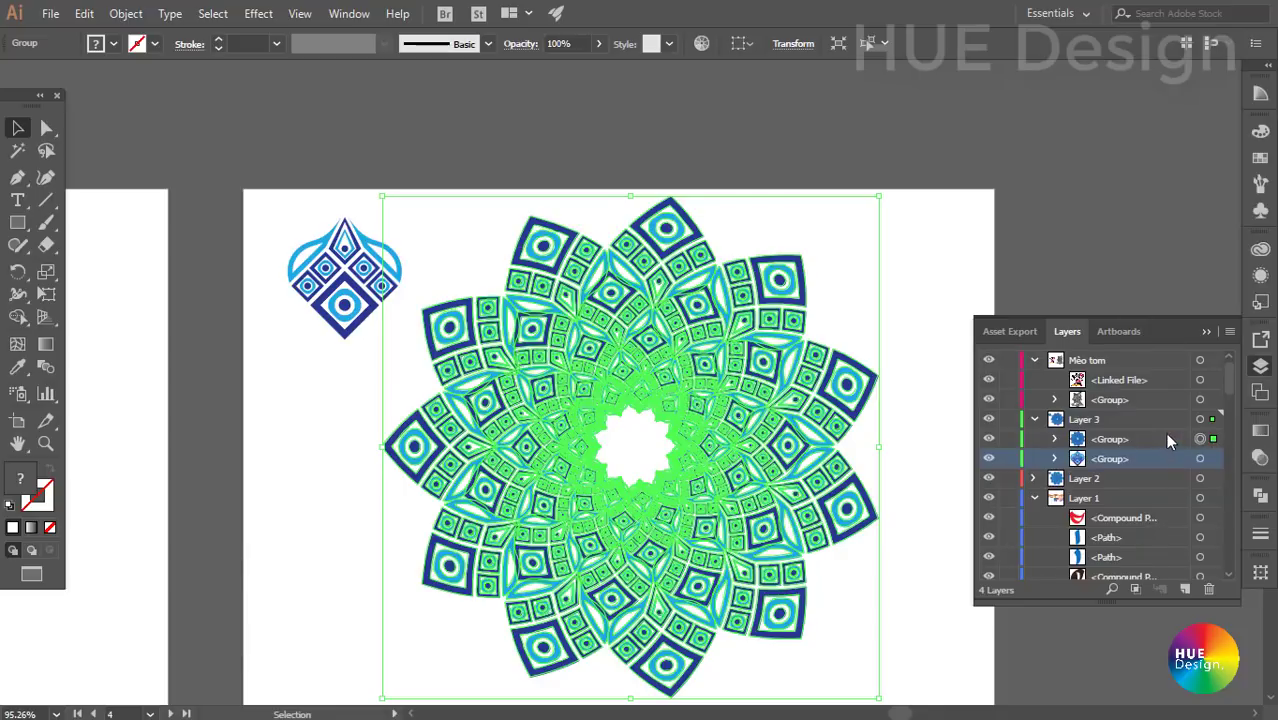
{"action": "mouse_move", "coordinate": [948, 660]}
{"action": "left_mouse_down"}
{"action": "mouse_move", "coordinate": [600, 495]}
{"action": "mouse_move", "coordinate": [428, 213]}
{"action": "left_mouse_up"}
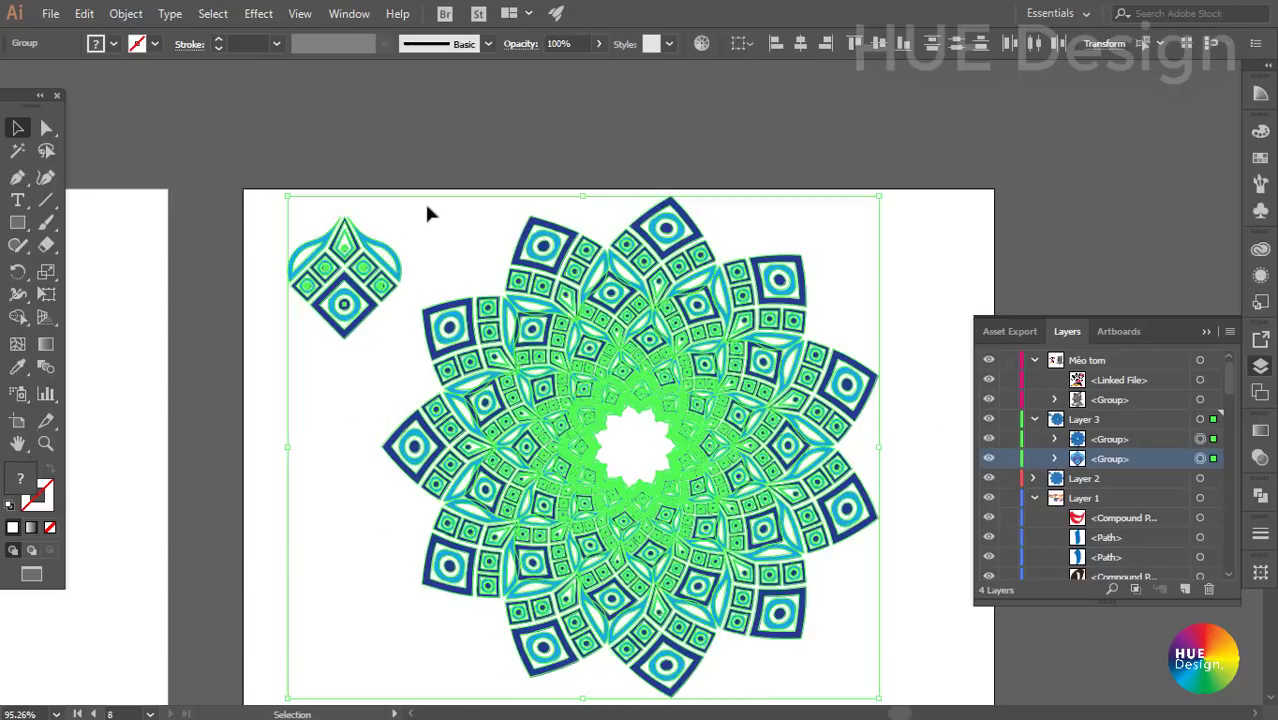
{"action": "left_click", "coordinate": [919, 585]}
{"action": "left_click", "coordinate": [797, 490]}
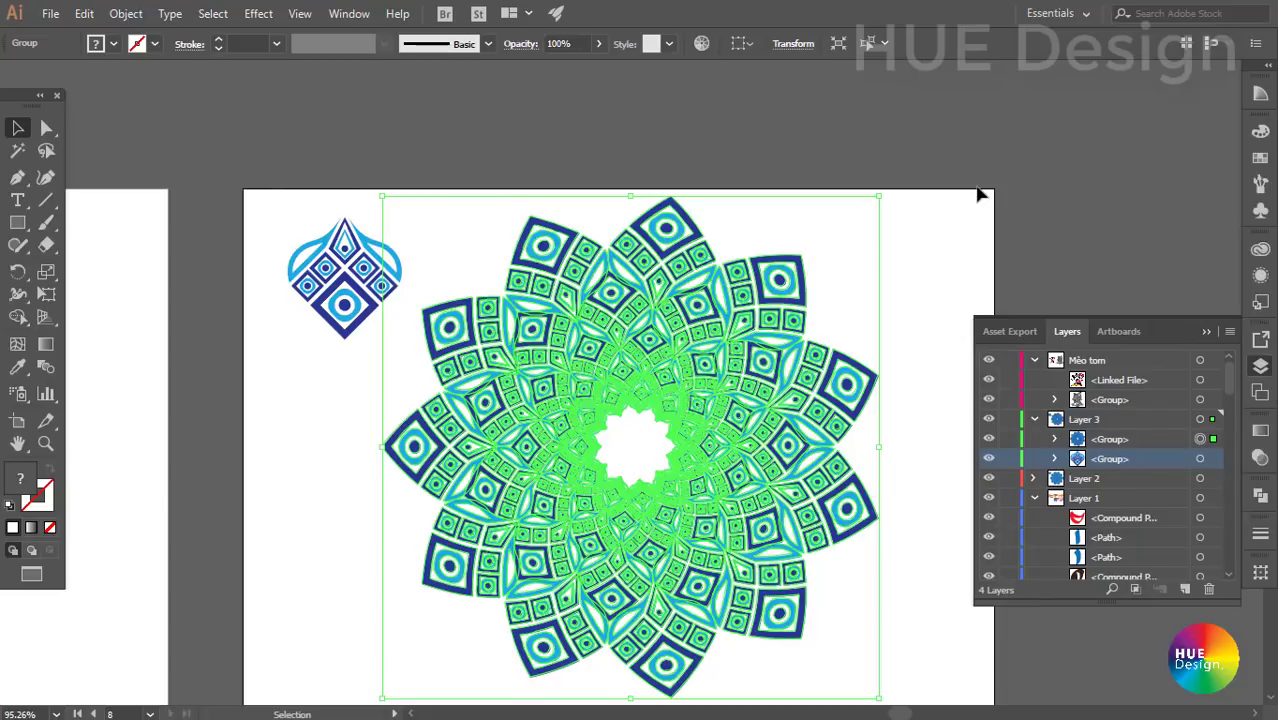
{"action": "key", "text": "ctrl+f"}
{"action": "left_click", "coordinate": [869, 286]}
- Select the white rectangle and nudge it into position over the mandala
{"action": "left_click", "coordinate": [719, 397]}
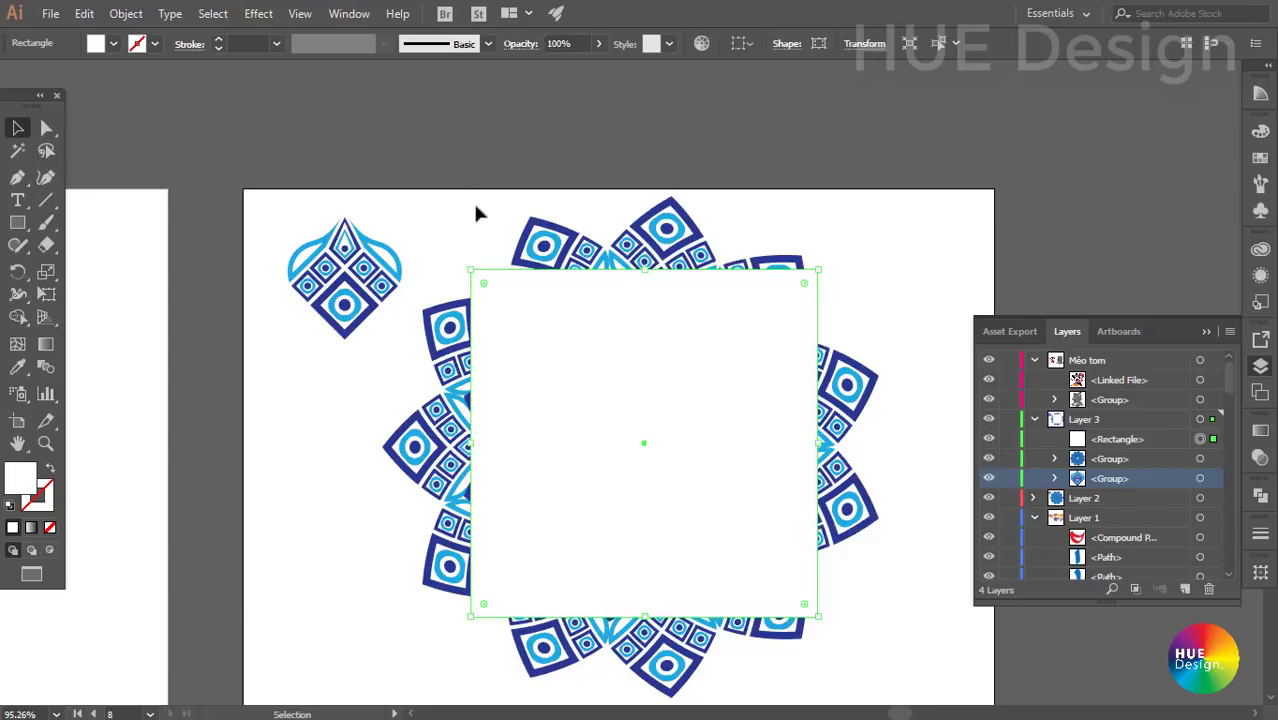
{"action": "left_click", "coordinate": [665, 235]}
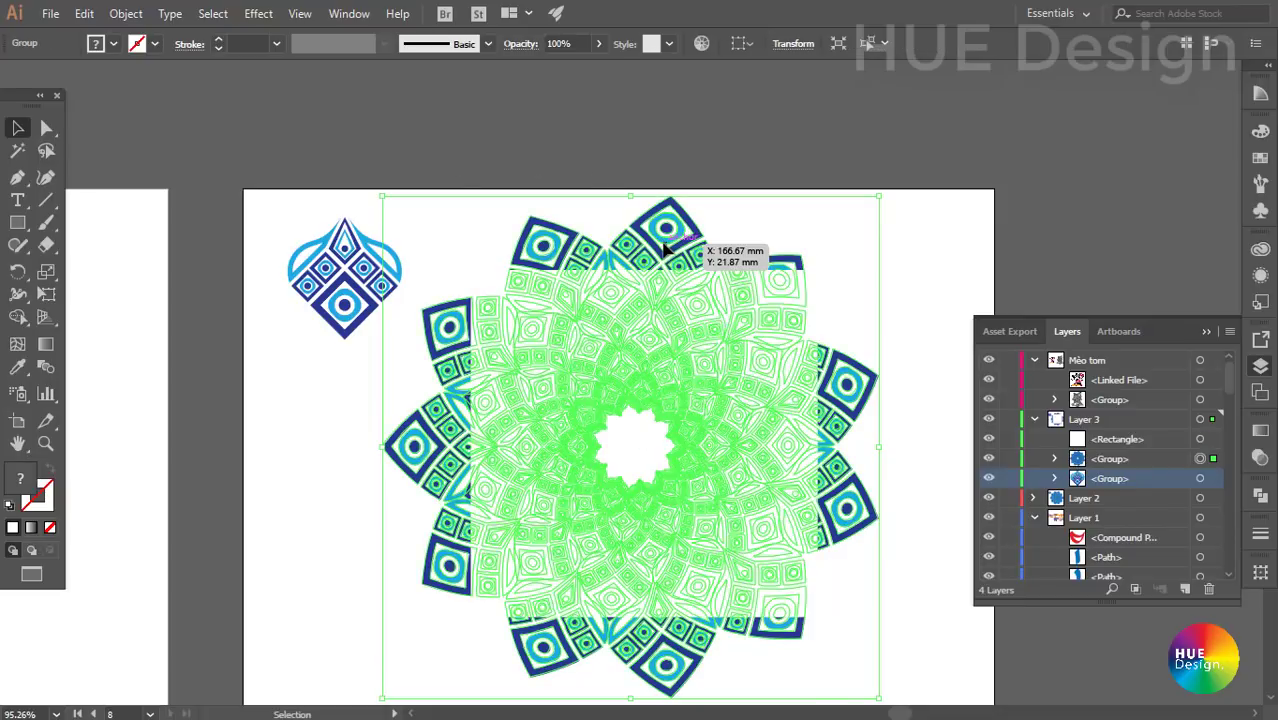
{"action": "left_click", "coordinate": [897, 230]}
{"action": "left_click", "coordinate": [693, 386]}
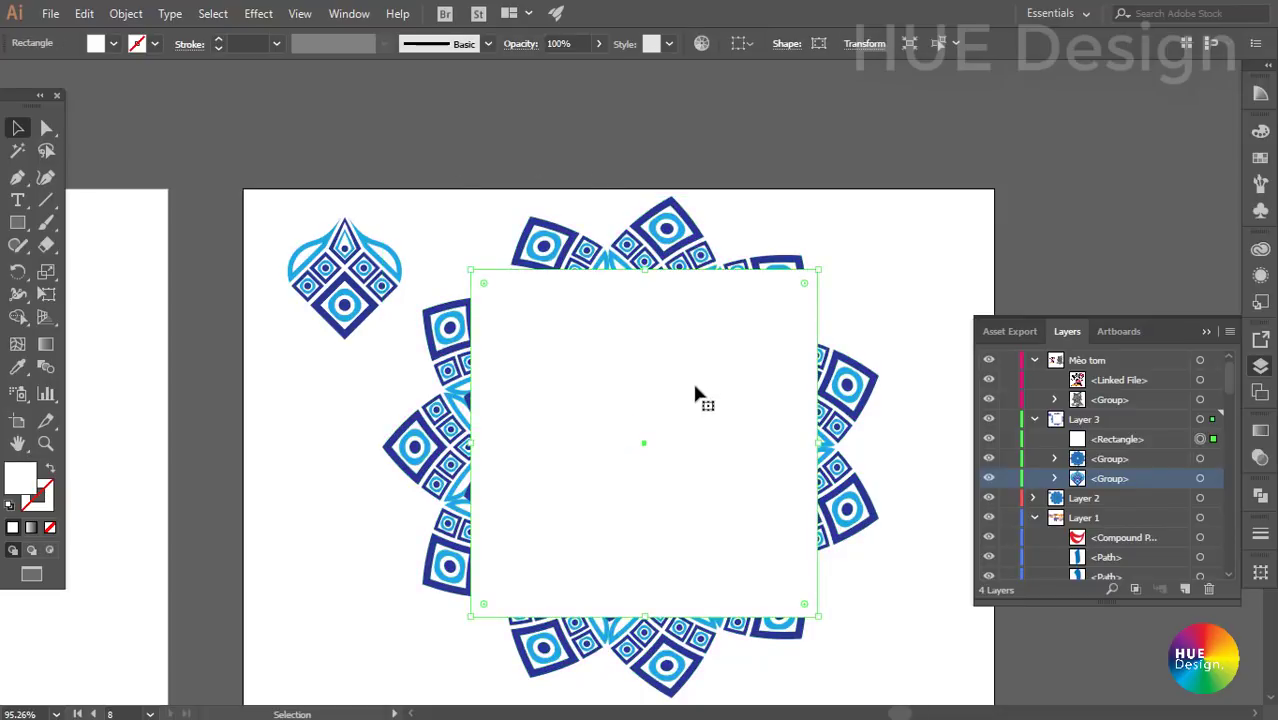
{"action": "mouse_move", "coordinate": [703, 399]}
{"action": "left_mouse_down"}
{"action": "mouse_move", "coordinate": [690, 398]}
{"action": "mouse_move", "coordinate": [698, 405]}
{"action": "left_mouse_up"}
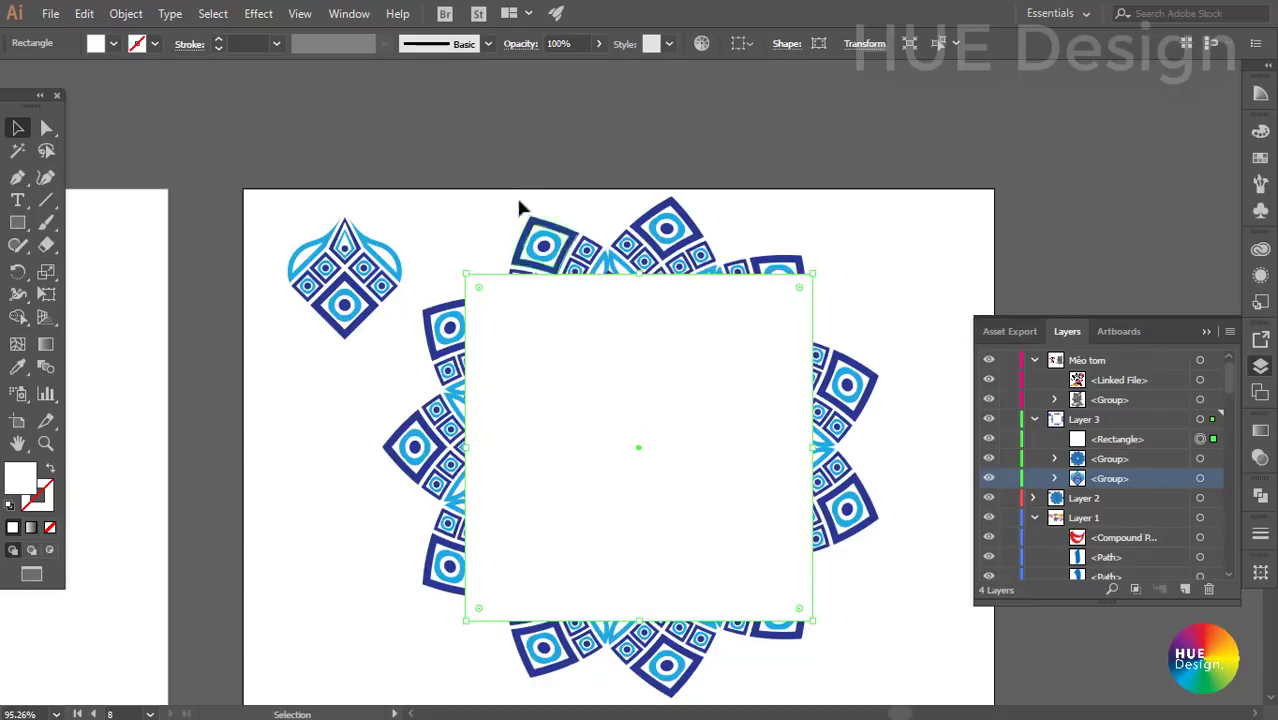
- Select the mandala and rectangle together and make a clipping mask from them
{"action": "left_click_drag", "start_coordinate": [510, 163], "coordinate": [742, 492]}
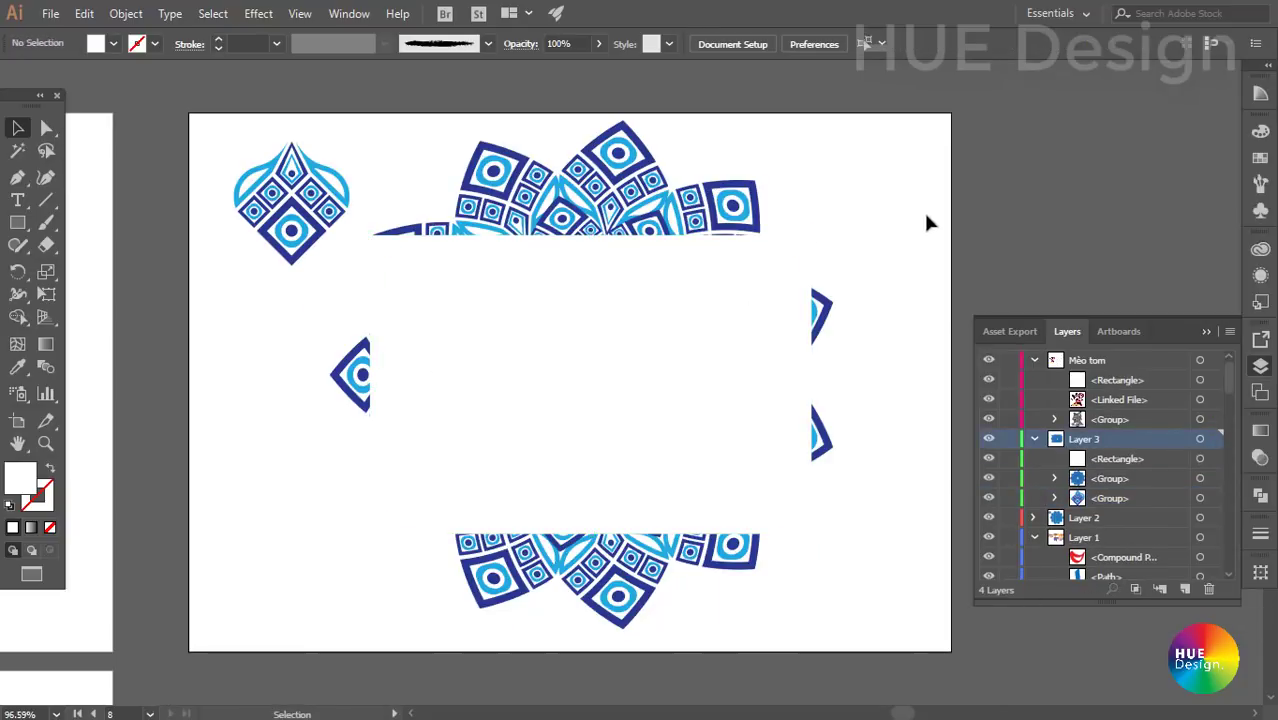
{"action": "left_click_drag", "start_coordinate": [902, 213], "coordinate": [416, 443]}
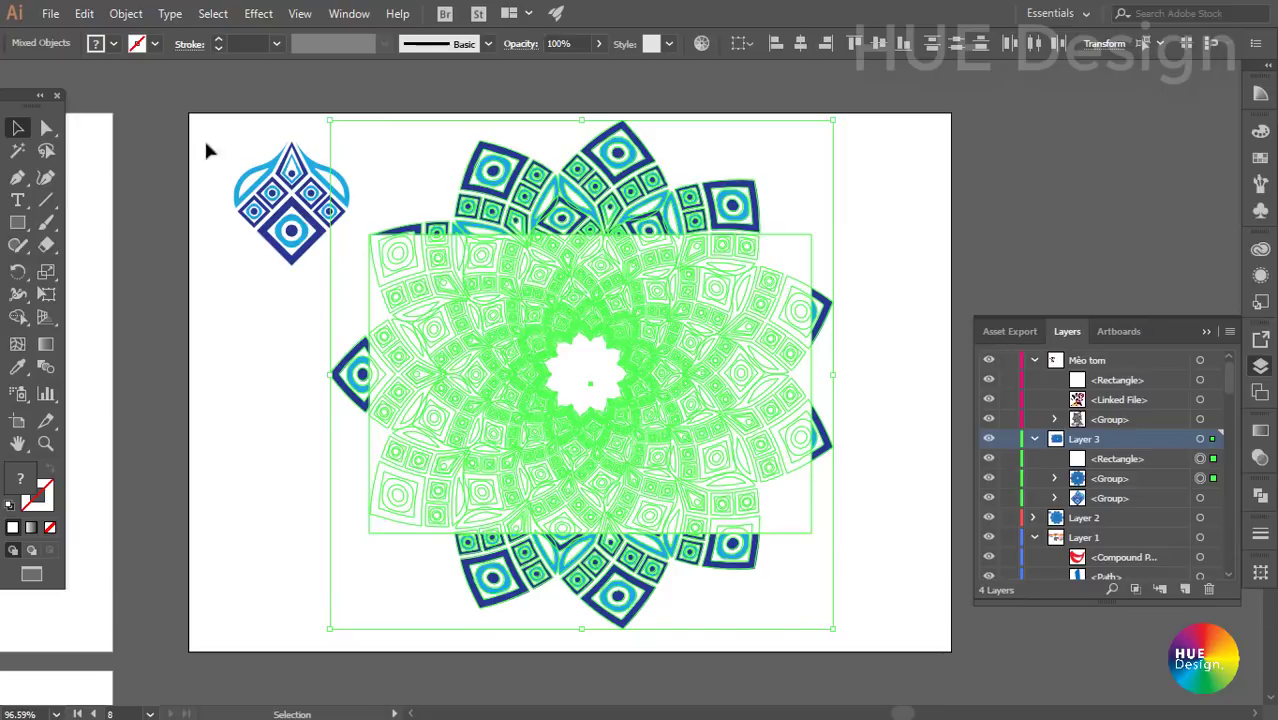
{"action": "left_click", "coordinate": [126, 14]}
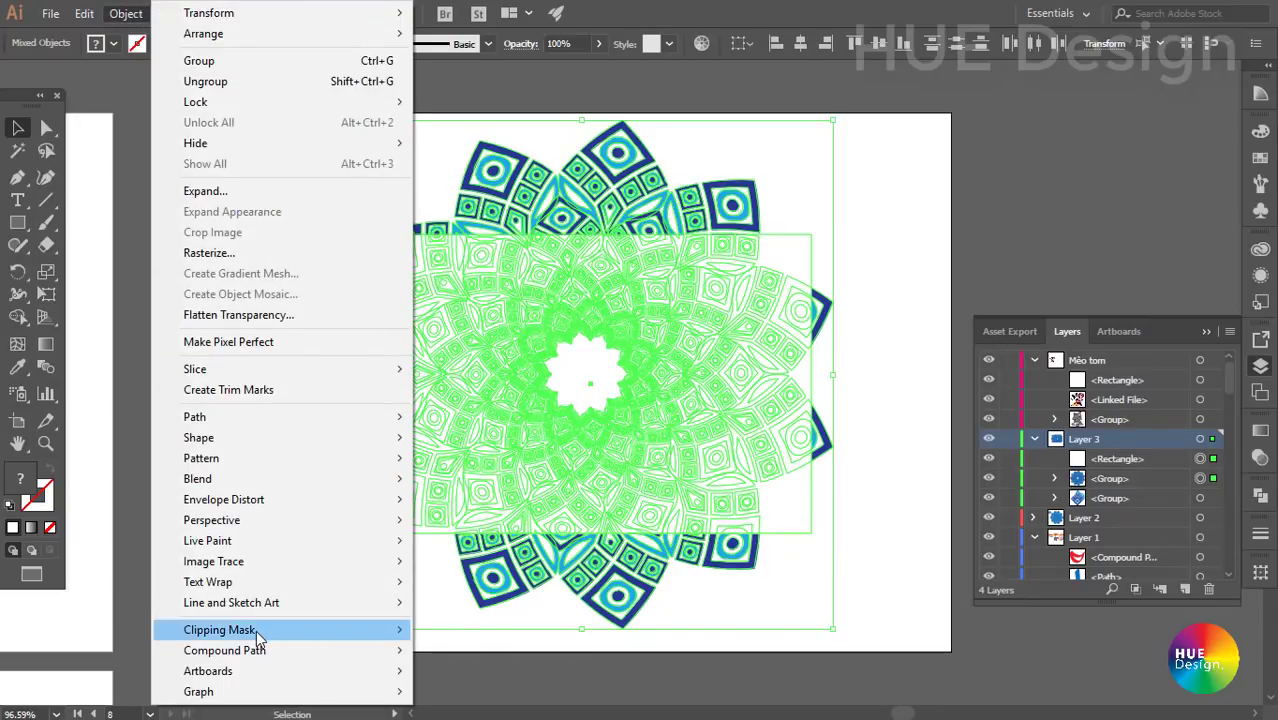
{"action": "mouse_move", "coordinate": [219, 630]}
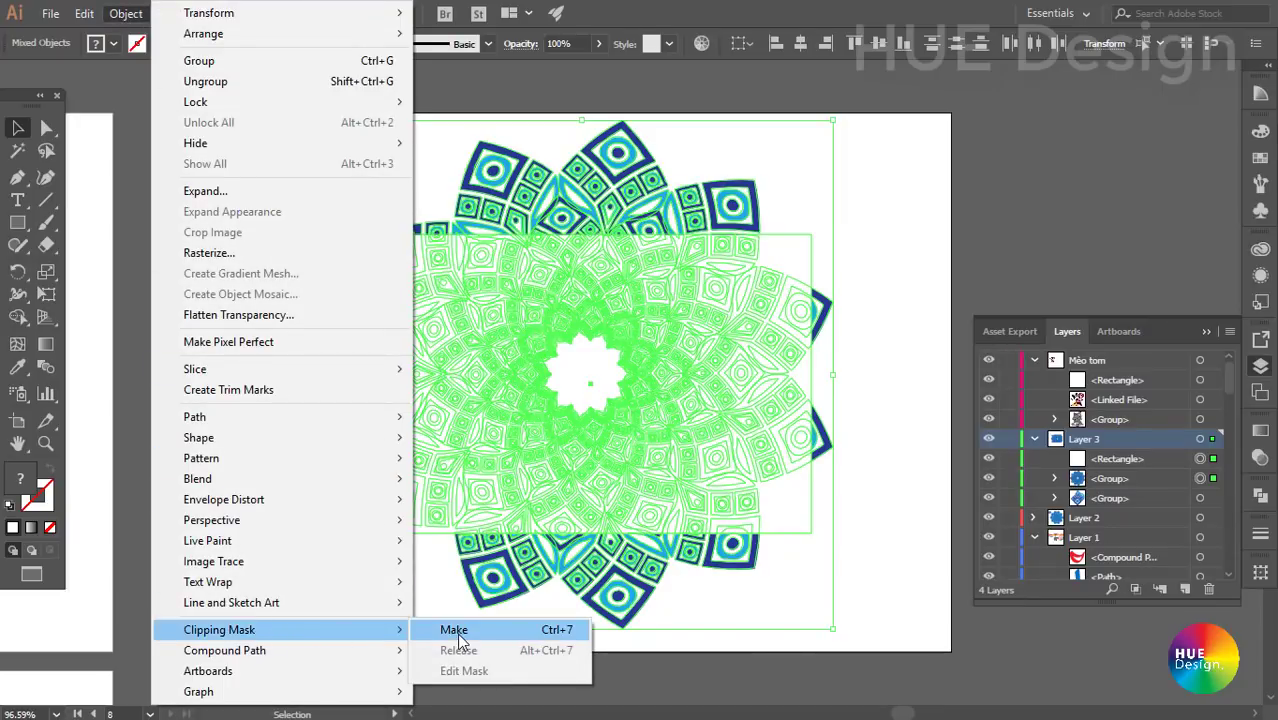
{"action": "left_click", "coordinate": [457, 633]}
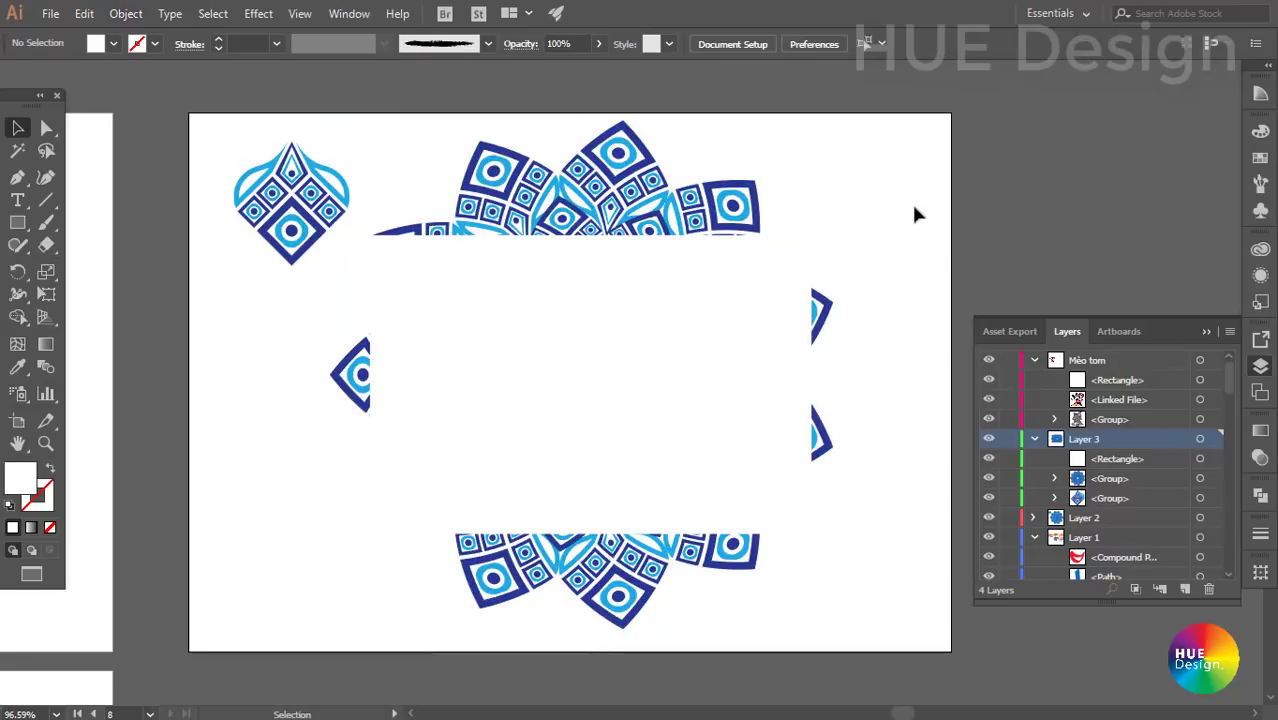
{"action": "left_click_drag", "start_coordinate": [710, 333], "coordinate": [708, 308]}
{"action": "left_click", "coordinate": [855, 215]}
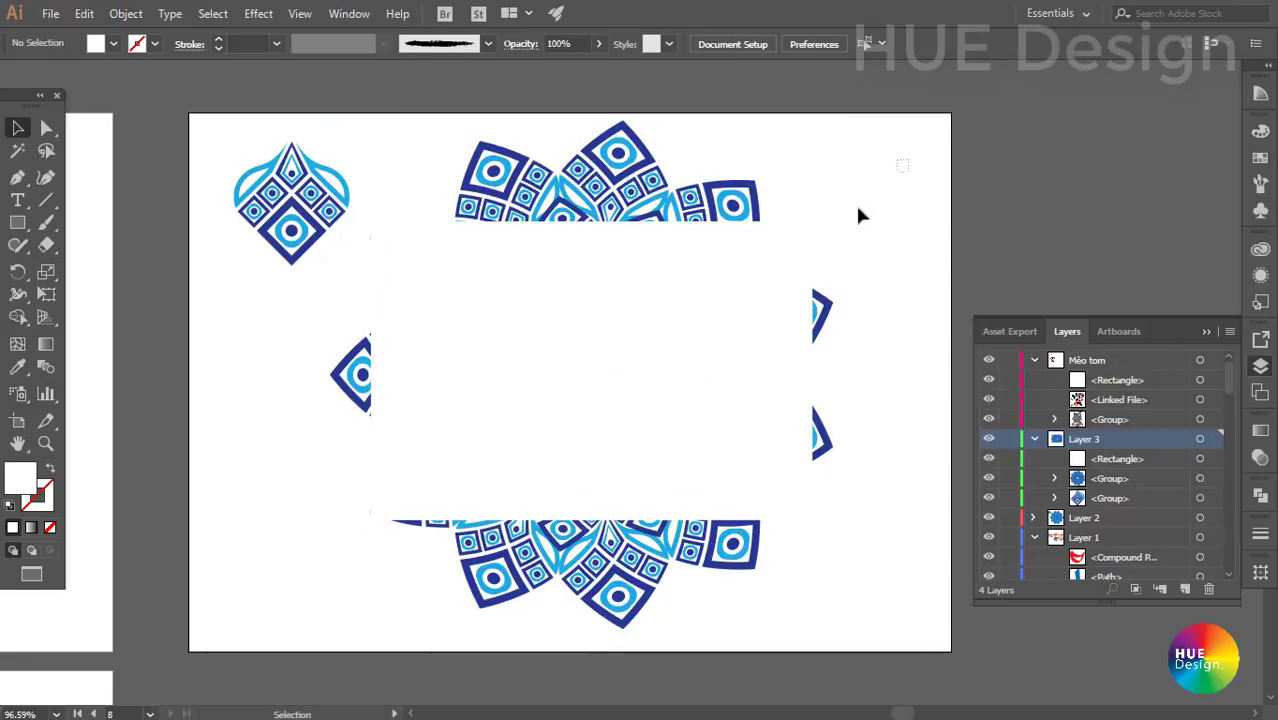
{"action": "left_click_drag", "start_coordinate": [906, 158], "coordinate": [495, 410]}
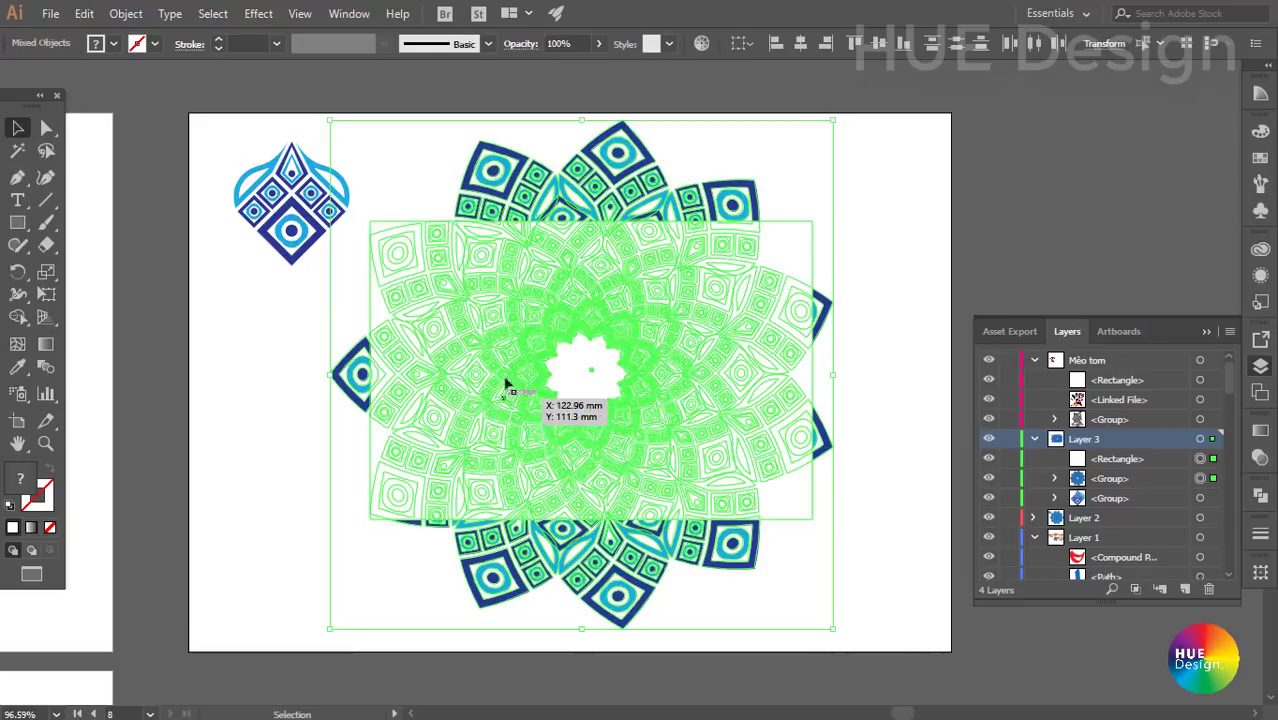
{"action": "left_click", "coordinate": [1135, 590]}
{"action": "left_click", "coordinate": [974, 242]}
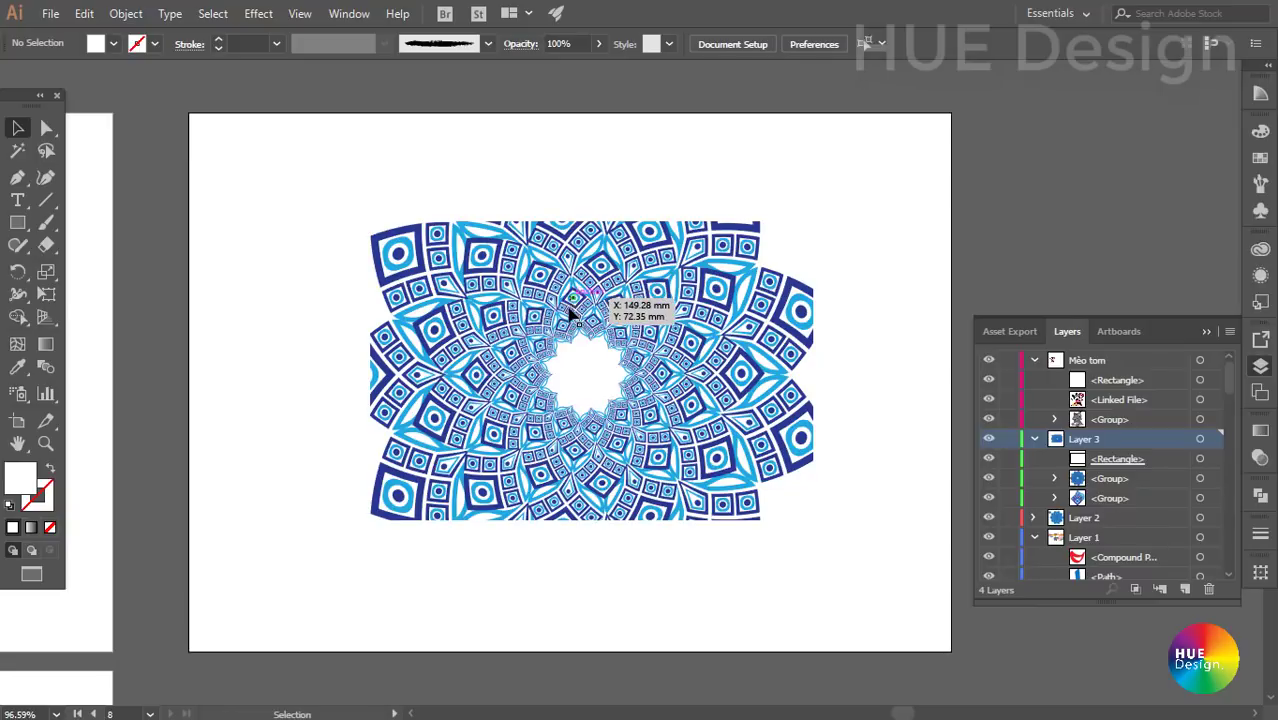
- Inspect the result by selecting the clipped mandala group and the clipping rectangle
{"action": "left_click", "coordinate": [762, 514]}
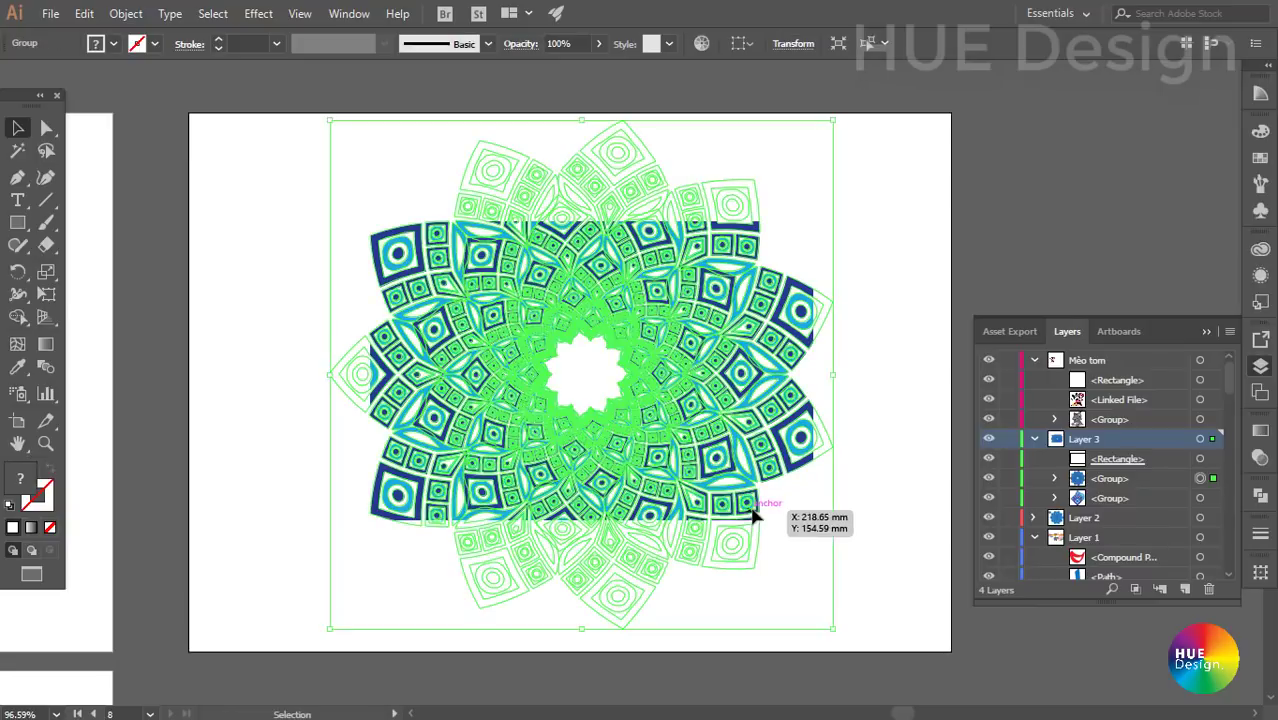
{"action": "left_click", "coordinate": [758, 540]}
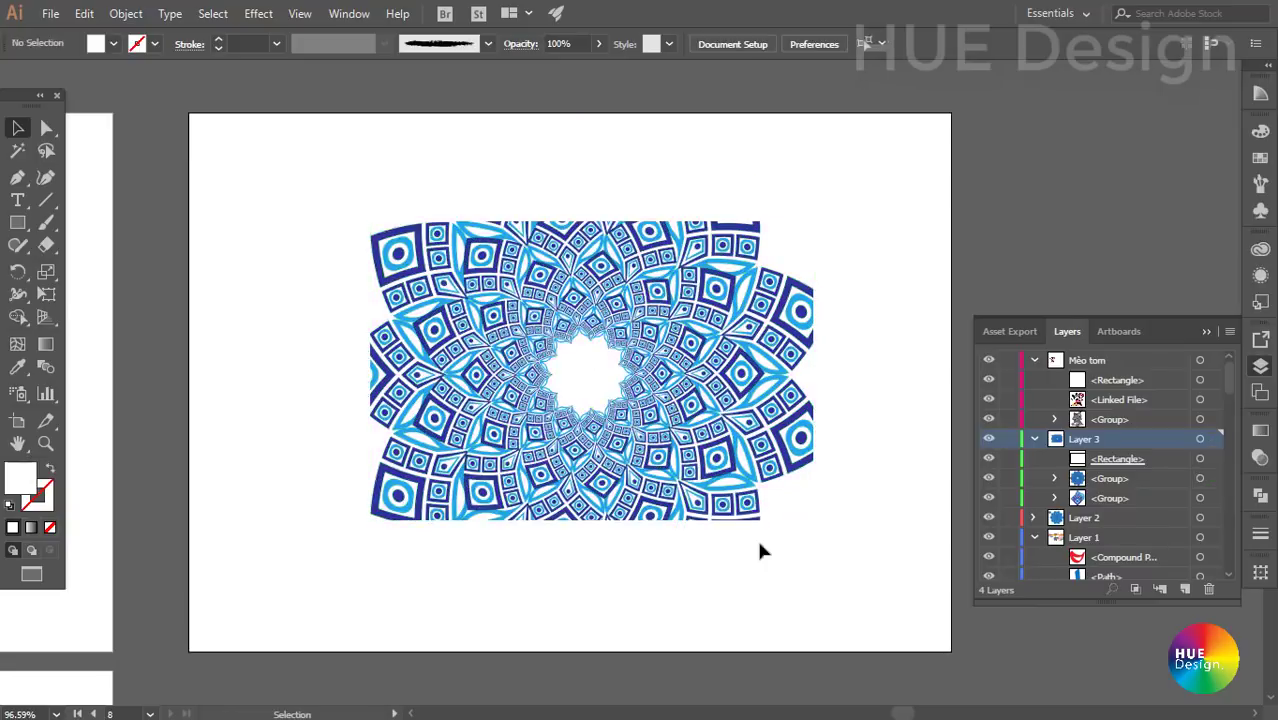
{"action": "left_click", "coordinate": [806, 519]}
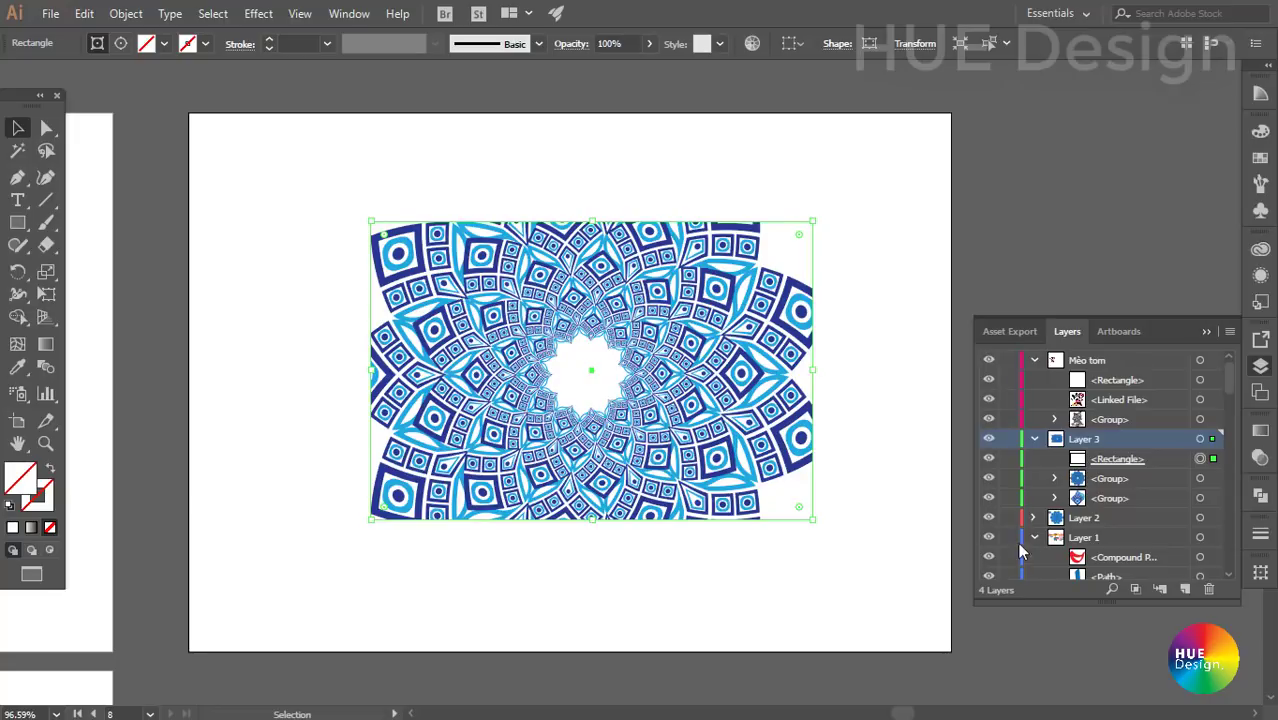
{"action": "left_click", "coordinate": [867, 555]}
{"action": "left_click", "coordinate": [775, 395]}
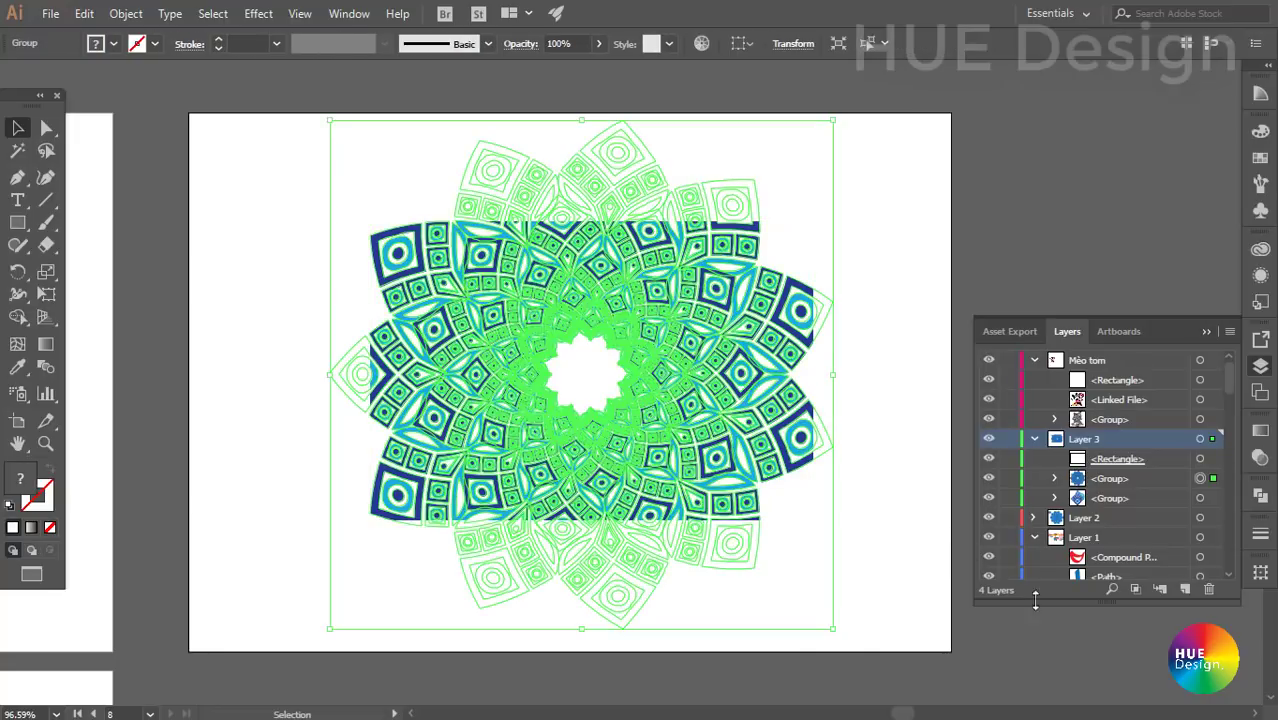
- Release the clipping mask, delete the leftover rectangle, and zoom out to the neighbouring artboards
{"action": "left_click", "coordinate": [1135, 590]}
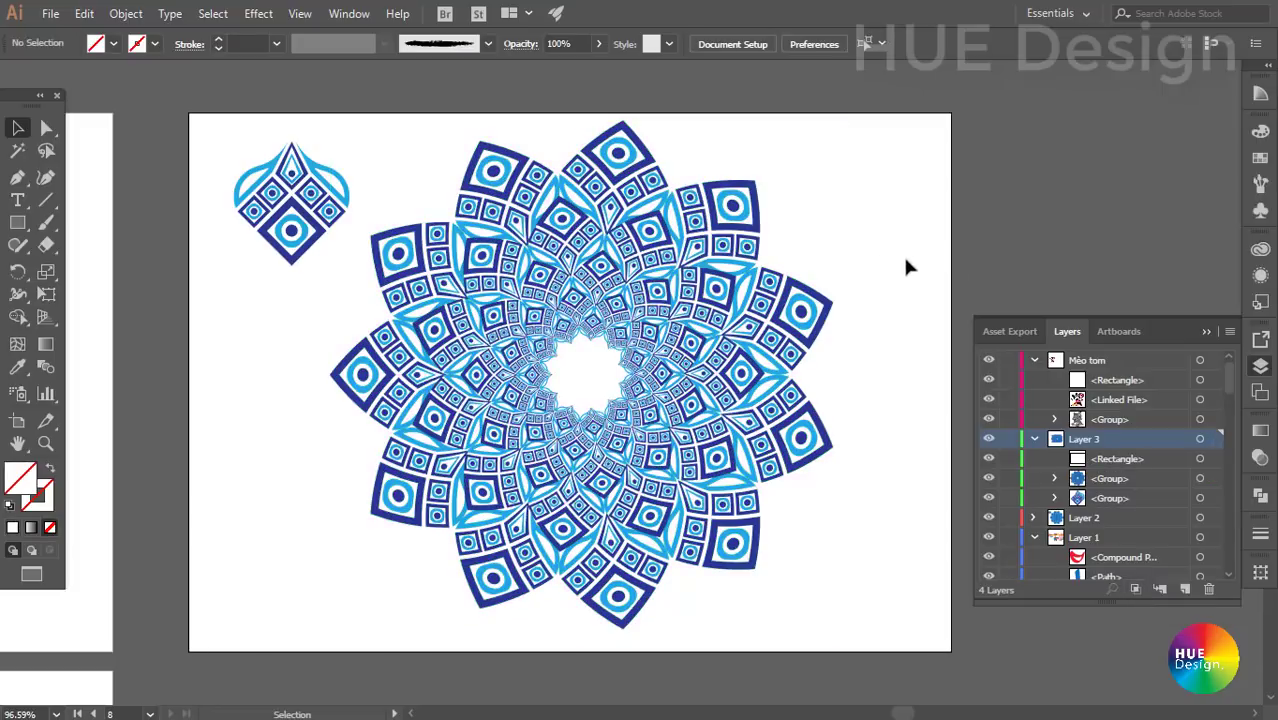
{"action": "left_click_drag", "start_coordinate": [910, 257], "coordinate": [796, 195]}
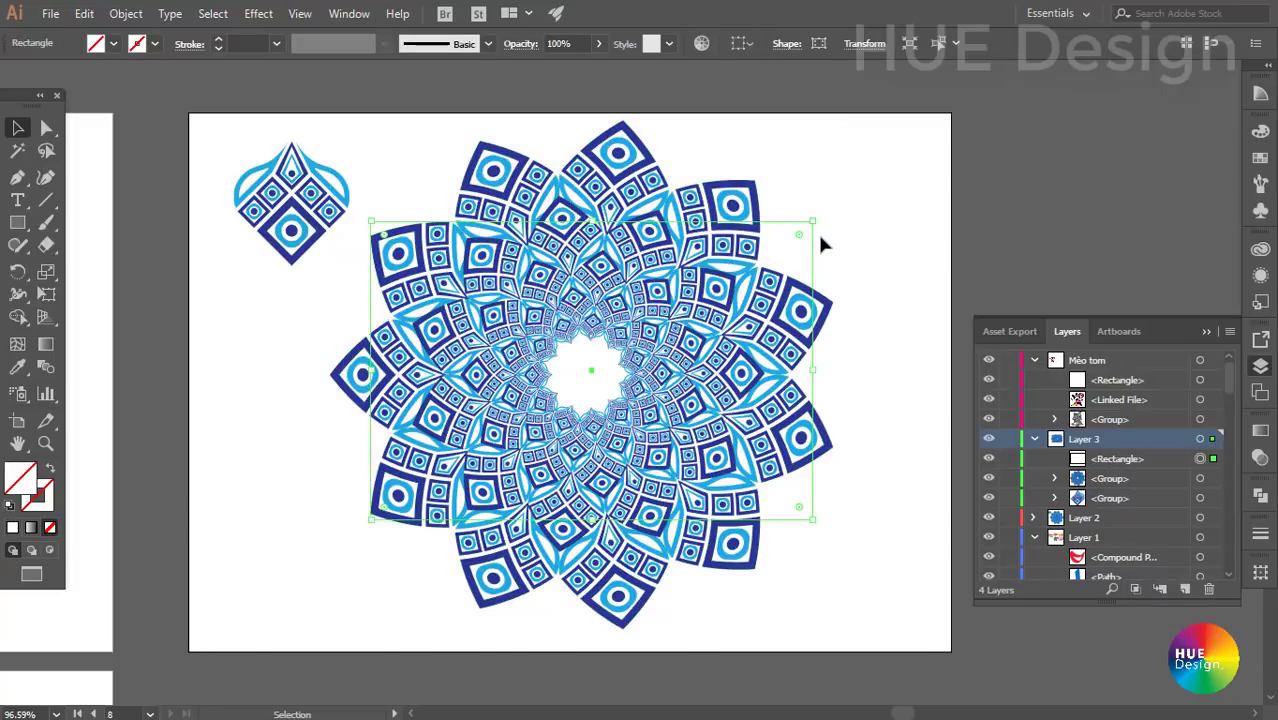
{"action": "key", "text": "Delete"}
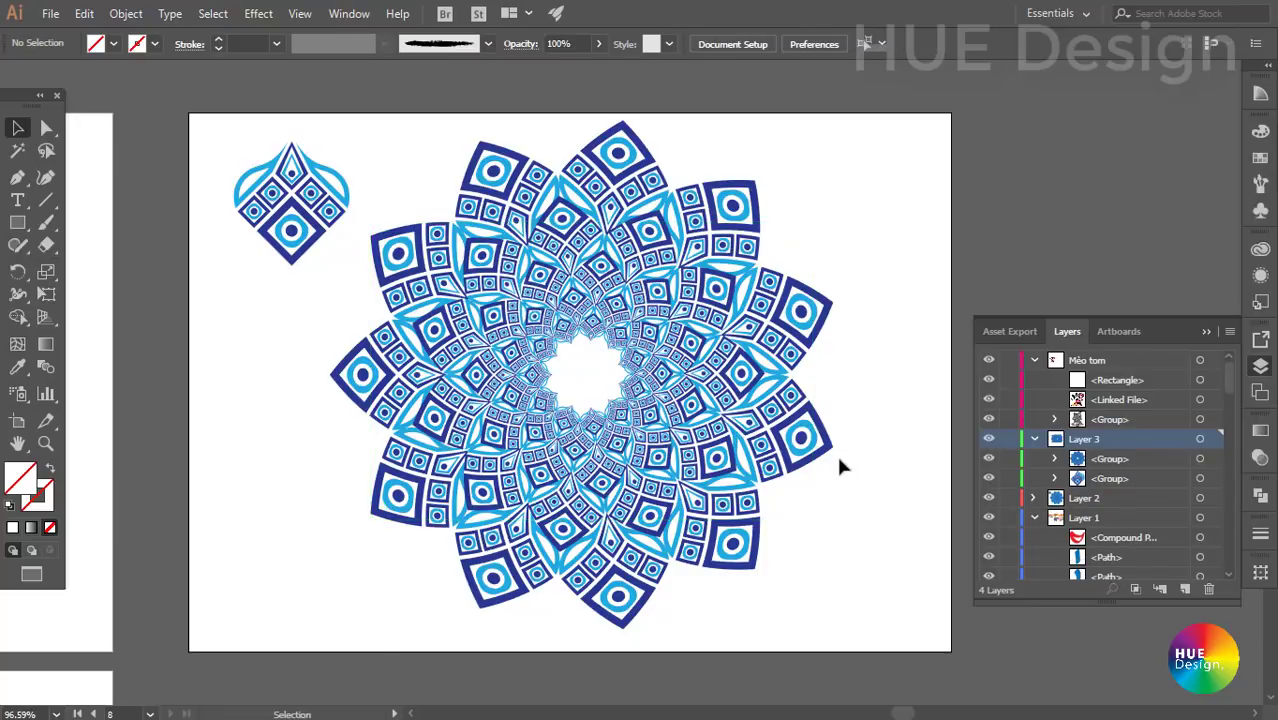
{"action": "key", "text": "ctrl+minus"}
{"action": "key", "text": "ctrl+minus"}
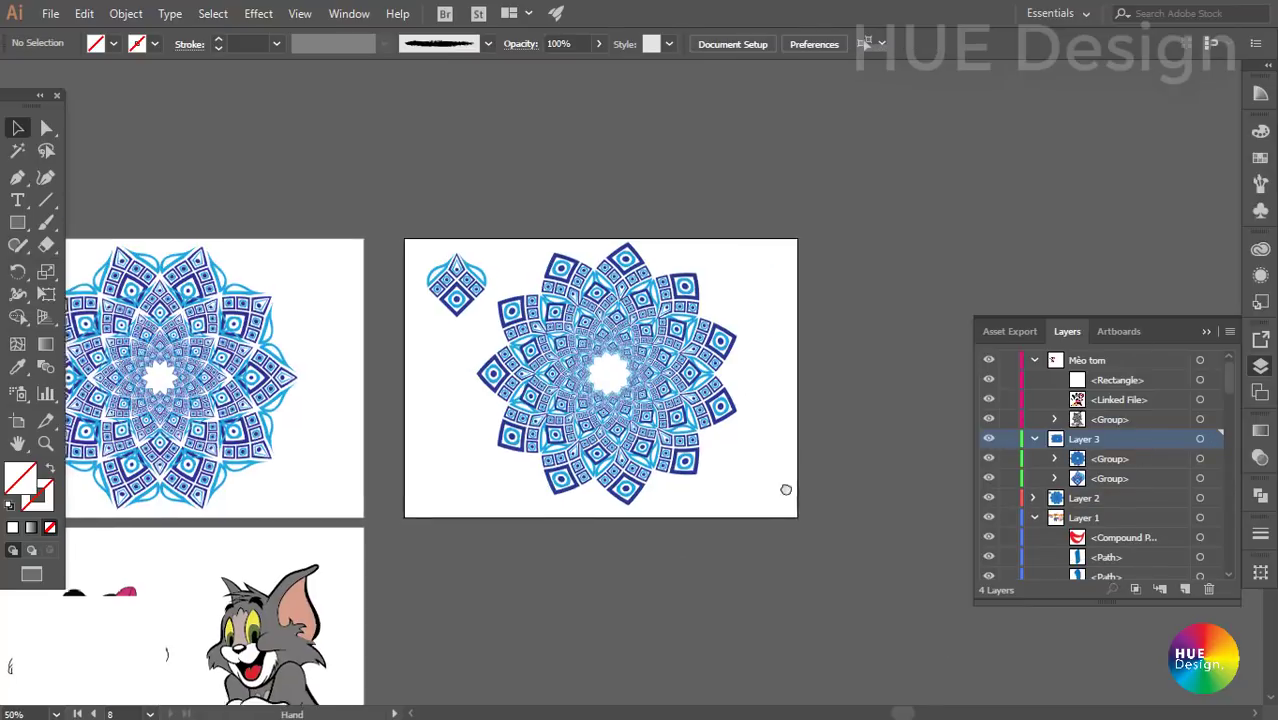
{"action": "scroll", "coordinate": [725, 574], "scroll_direction": "up", "scroll_amount": 1}
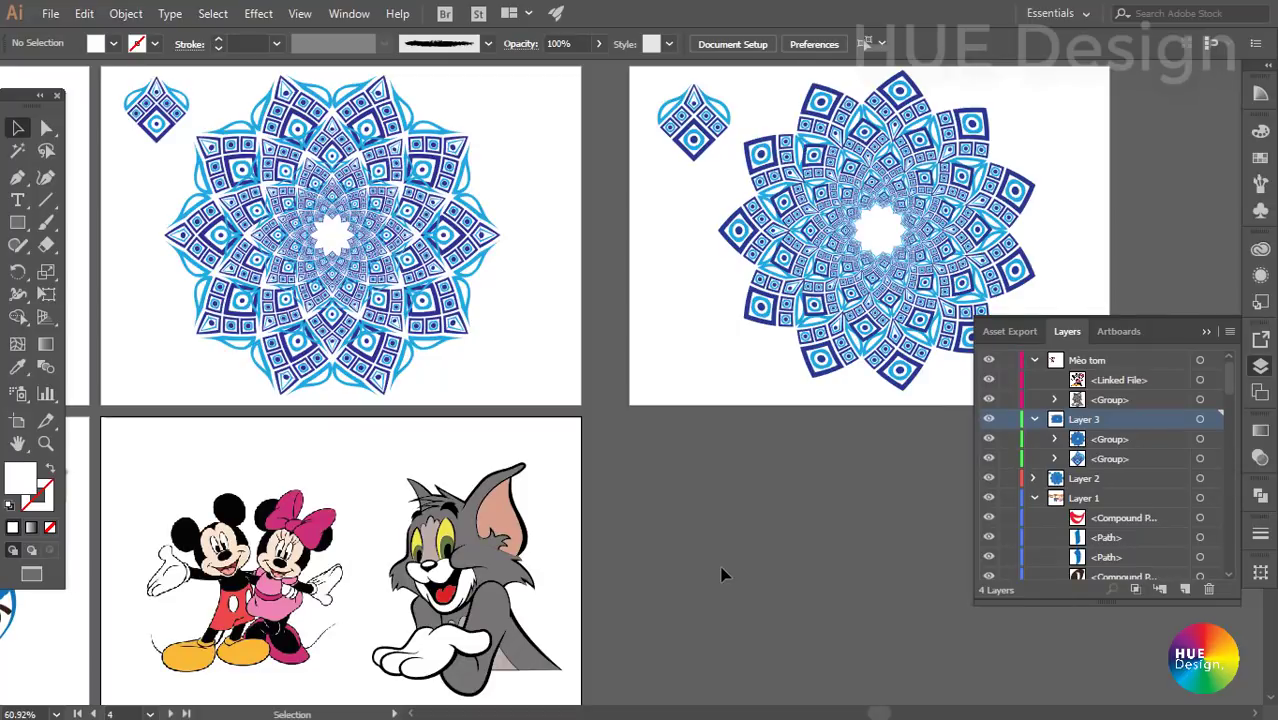
- Collapse Layer 1, Layer 3 and Mèo tom, then hide and reshow the Mèo tom artwork
{"action": "left_click", "coordinate": [1033, 498]}
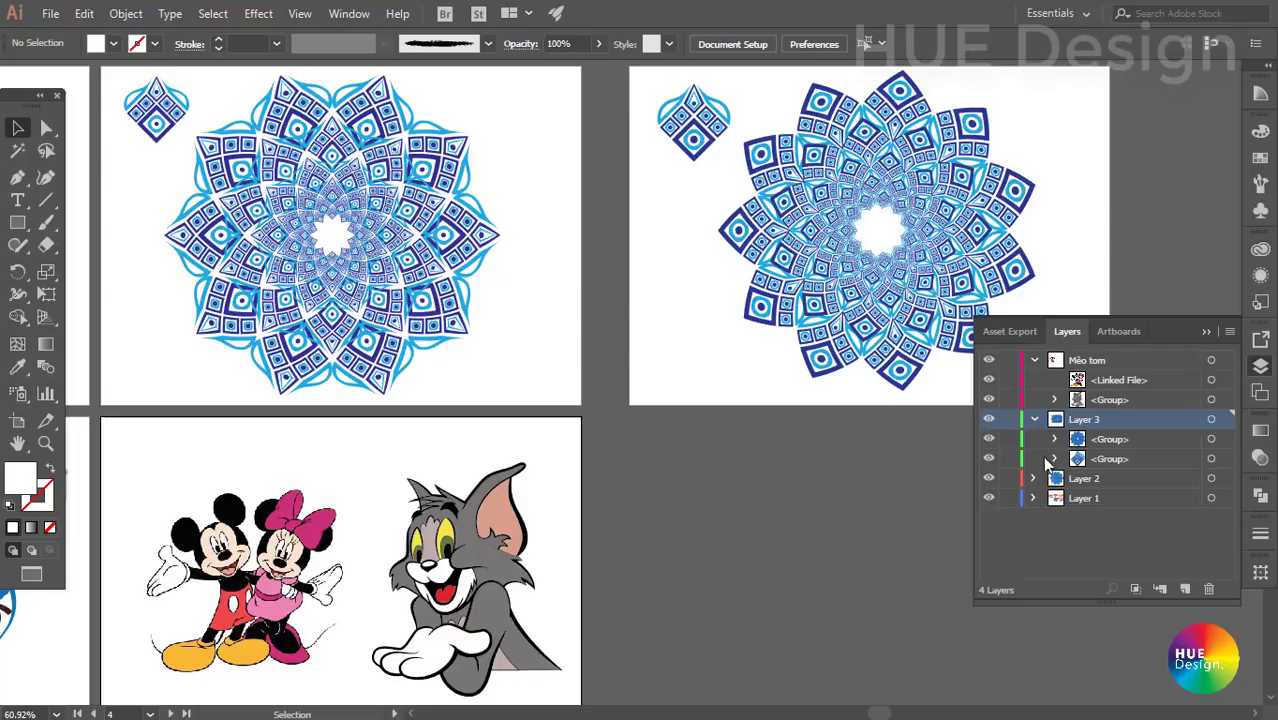
{"action": "left_click", "coordinate": [1034, 419]}
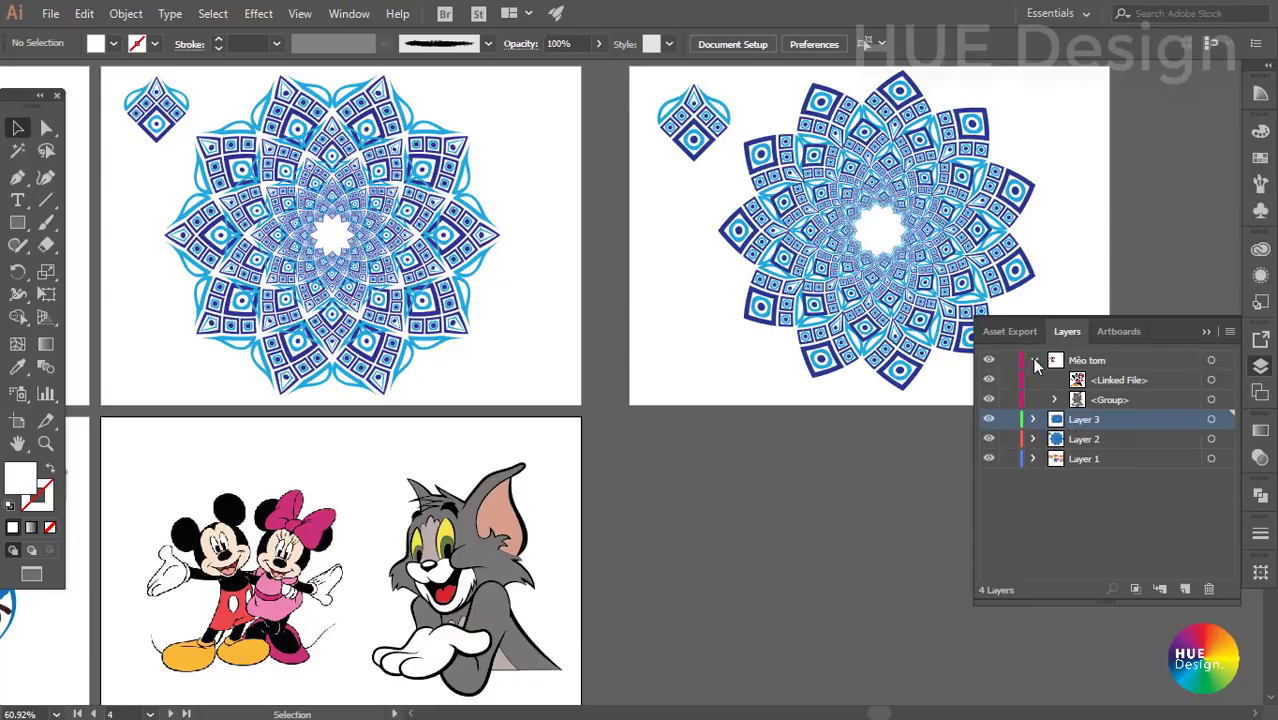
{"action": "left_click", "coordinate": [1034, 360]}
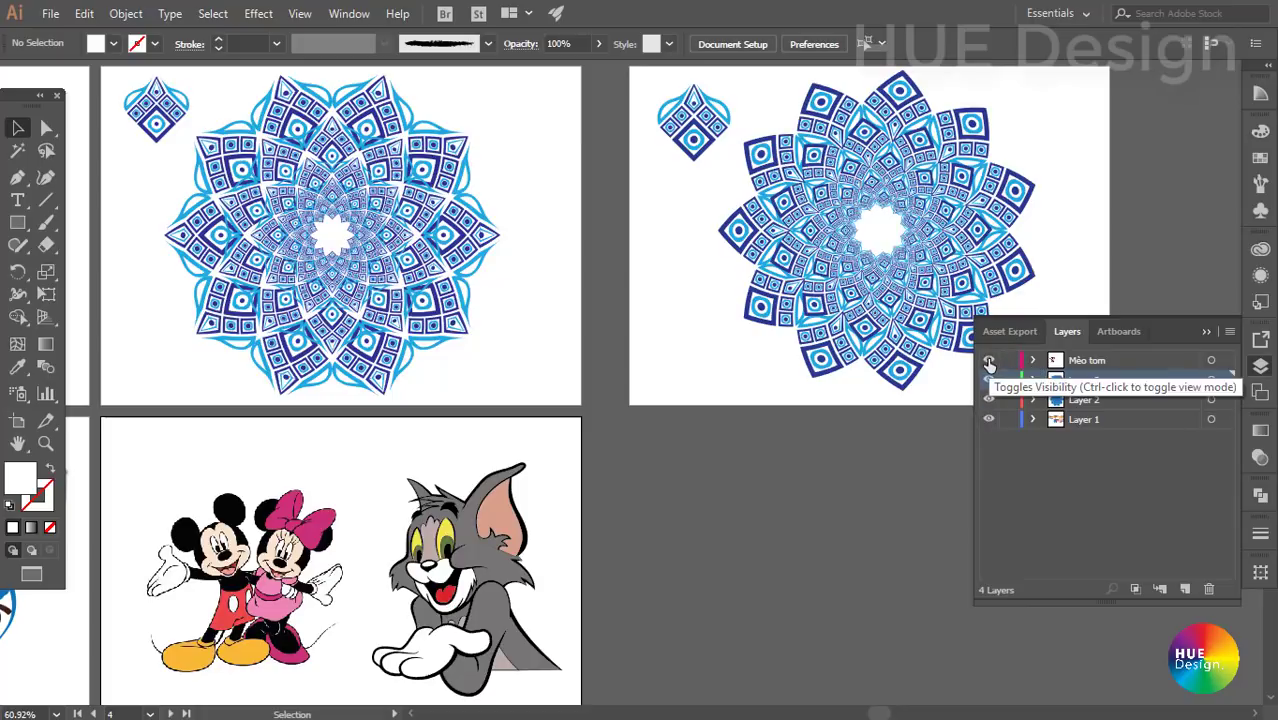
{"action": "left_click", "coordinate": [989, 360]}
{"action": "left_click", "coordinate": [989, 360]}
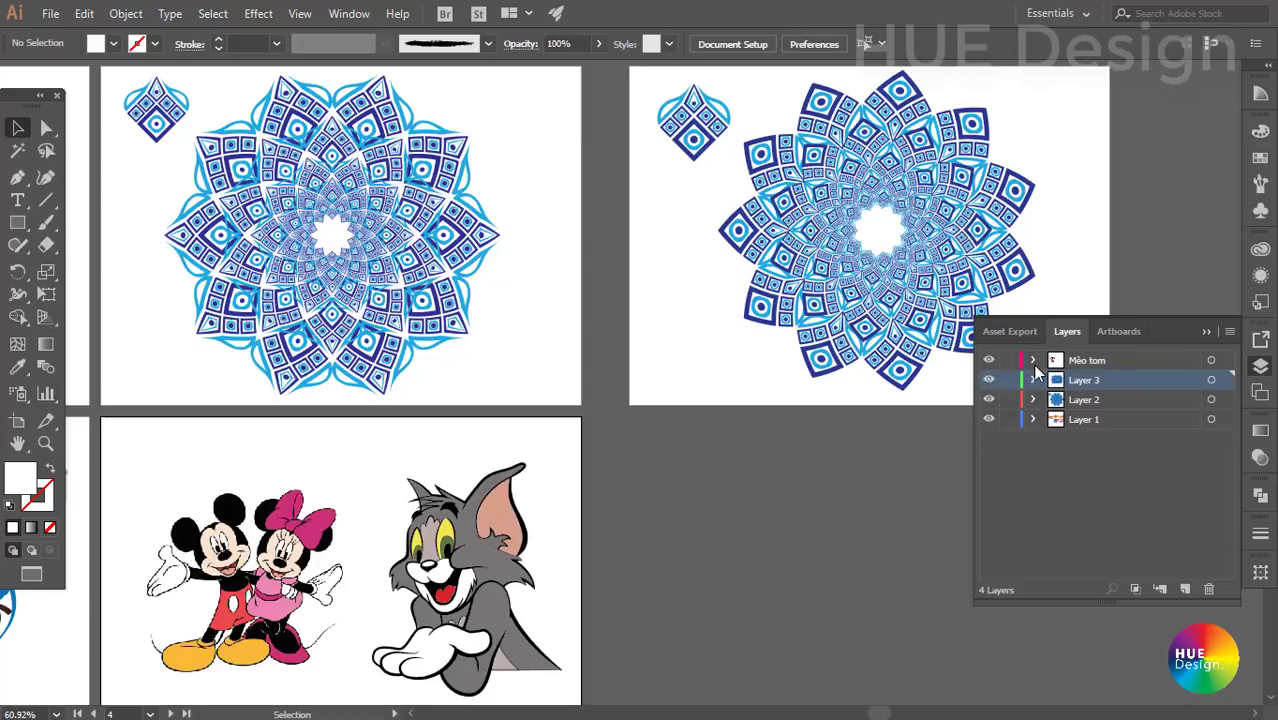
- Expand Layer 2, toggle visibility of its centre group and small diamond, then collapse it
{"action": "left_click", "coordinate": [1032, 400]}
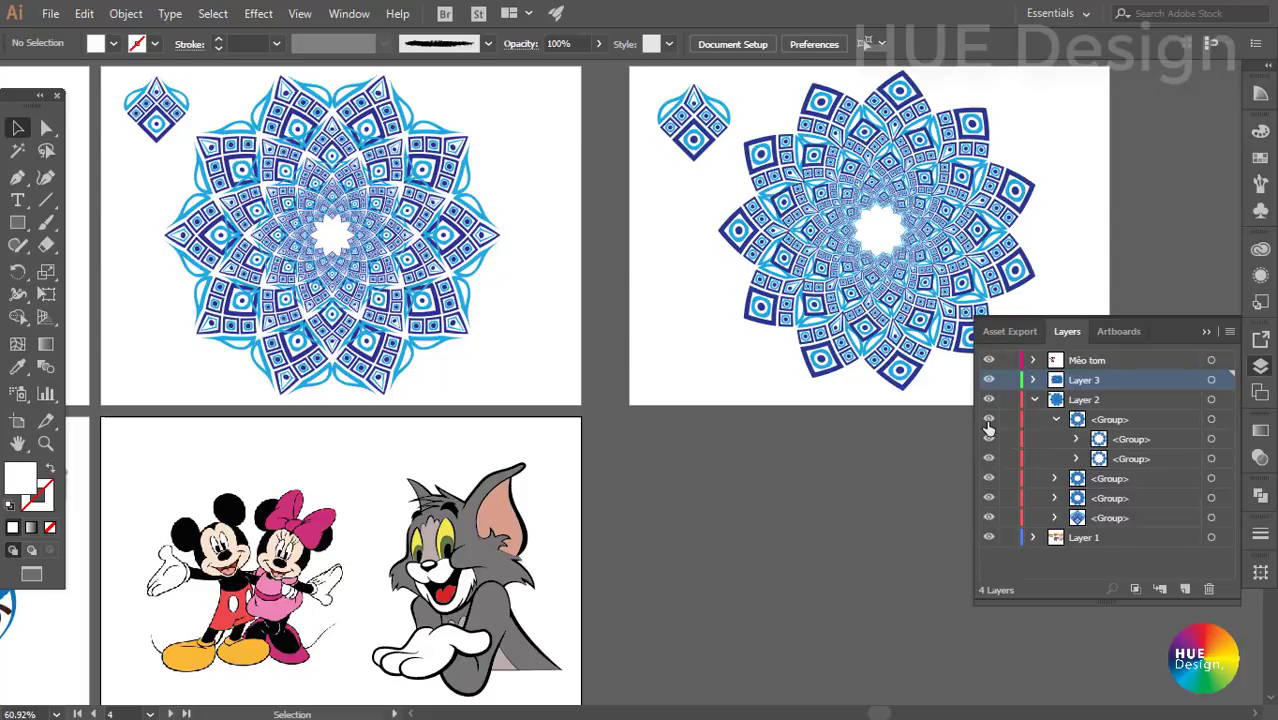
{"action": "left_click", "coordinate": [988, 420]}
{"action": "left_click", "coordinate": [988, 420]}
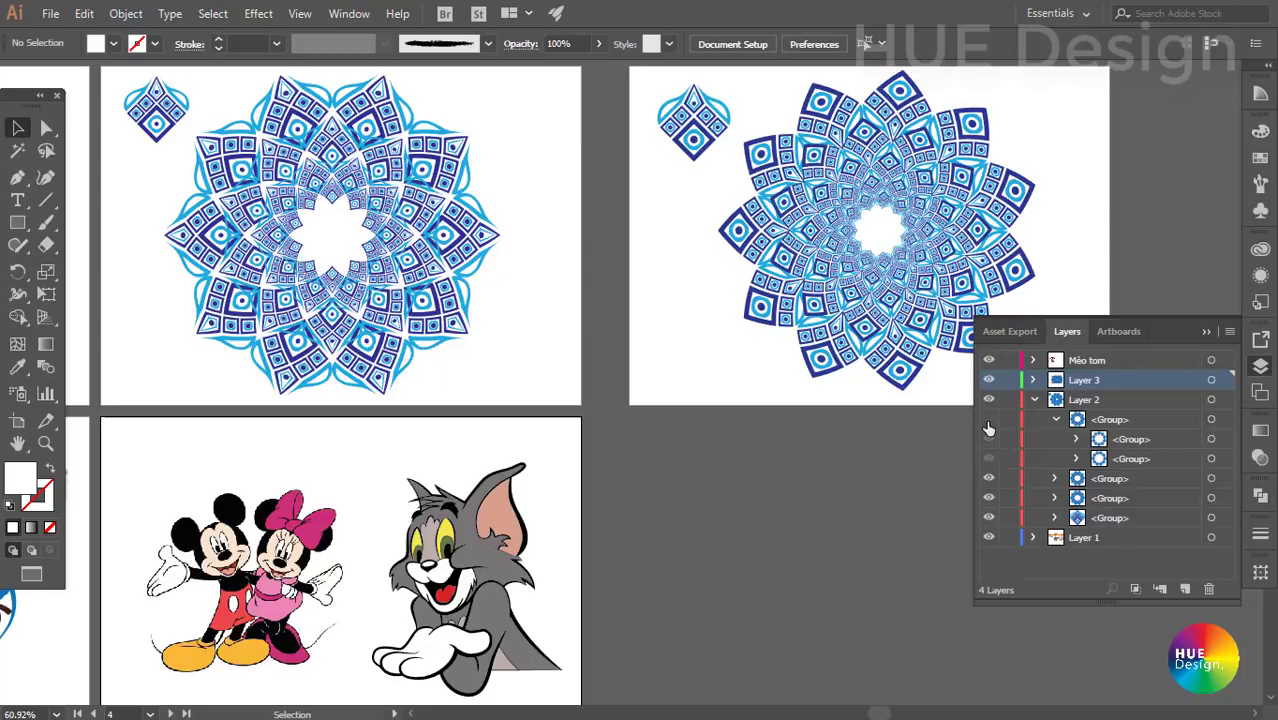
{"action": "left_click", "coordinate": [1055, 419]}
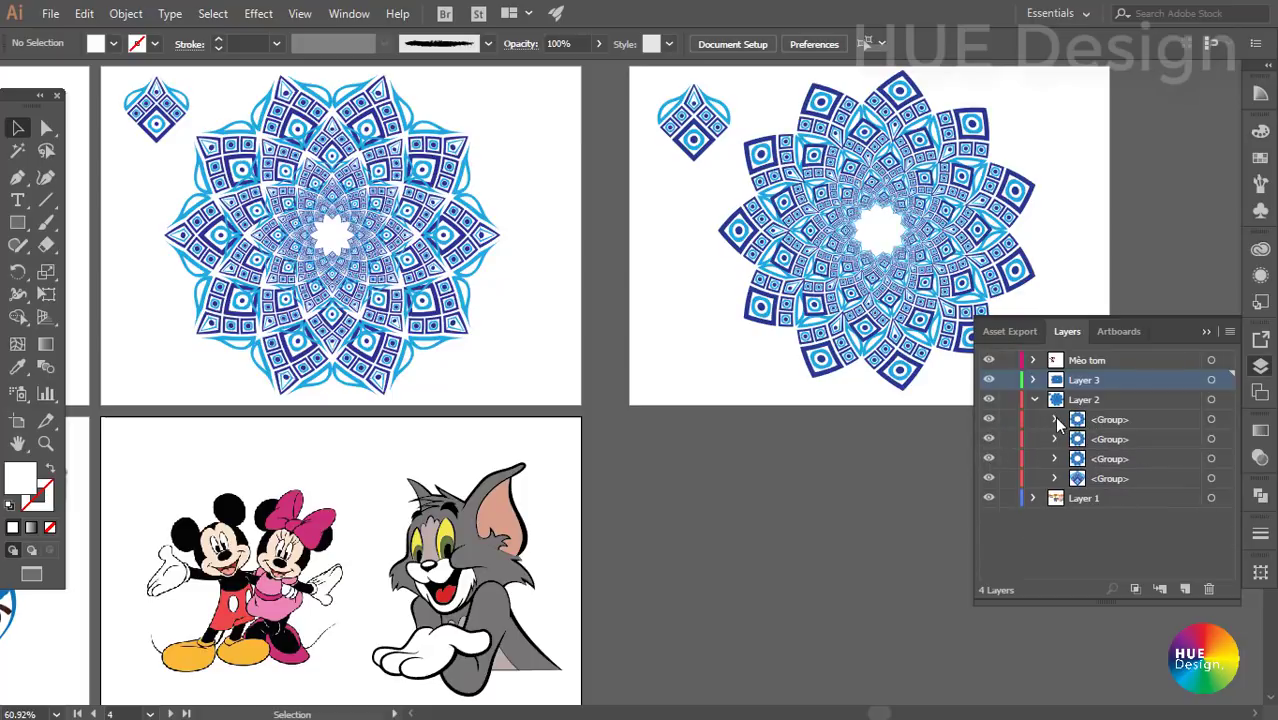
{"action": "left_click", "coordinate": [988, 439]}
{"action": "left_click", "coordinate": [988, 439]}
{"action": "left_click", "coordinate": [988, 478]}
{"action": "left_click", "coordinate": [988, 478]}
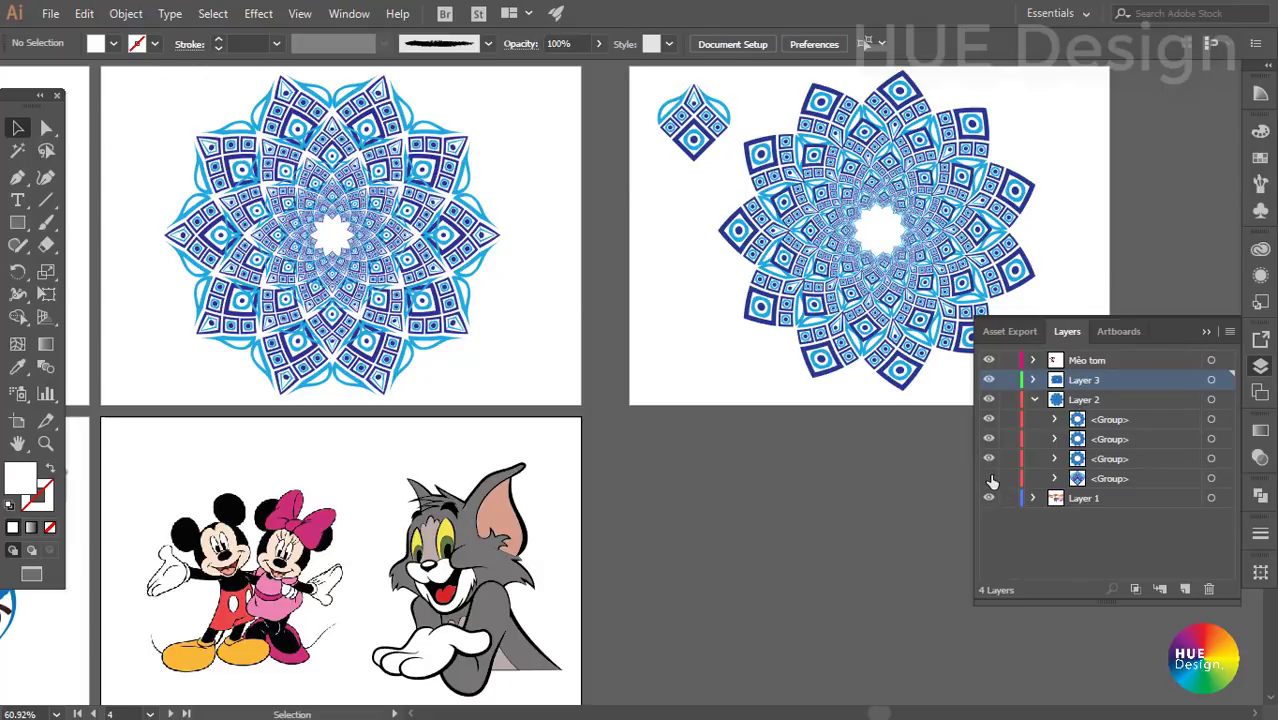
{"action": "left_click", "coordinate": [988, 478]}
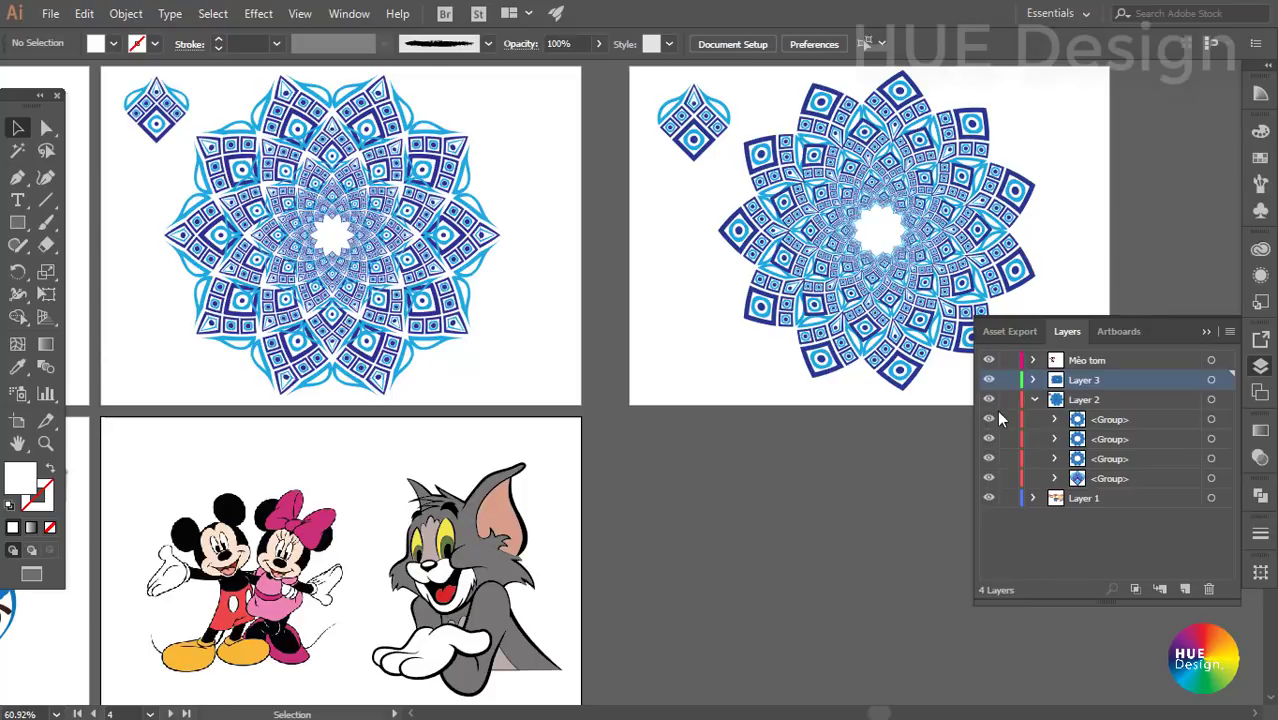
{"action": "left_click", "coordinate": [1034, 399]}
{"action": "left_click", "coordinate": [988, 381], "text": "alt"}
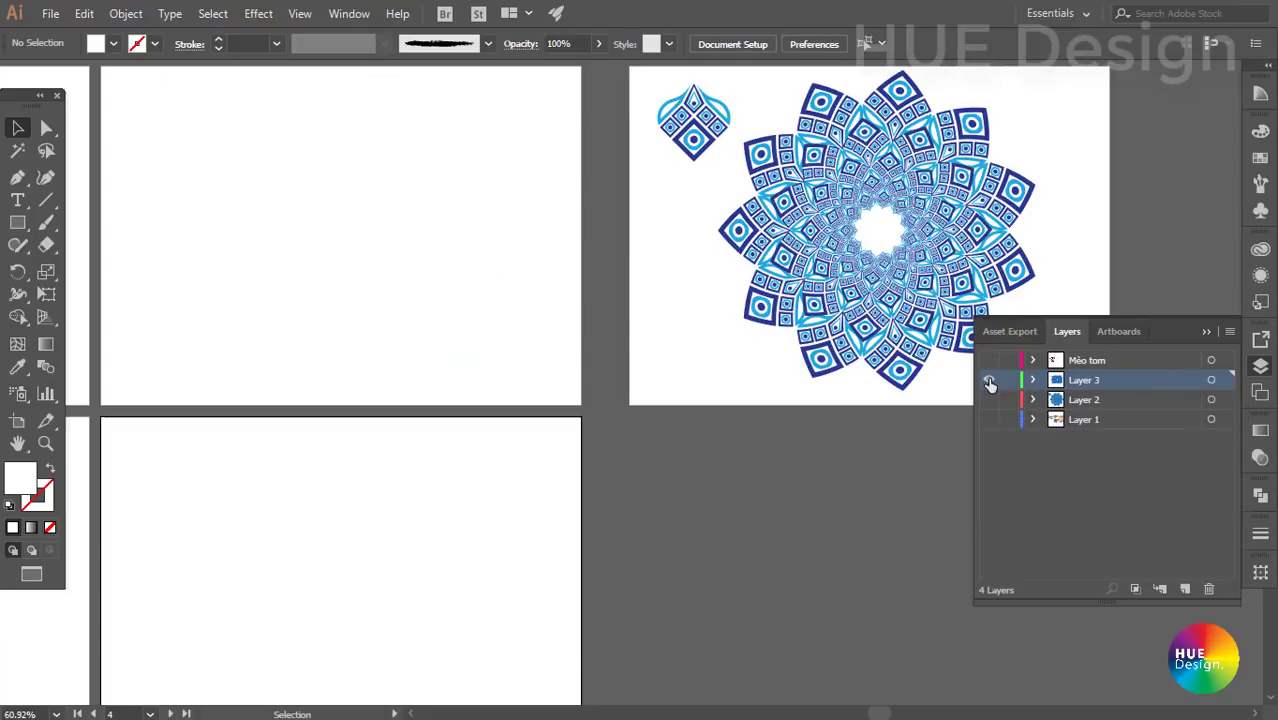
{"action": "left_click", "coordinate": [989, 381], "text": "alt"}
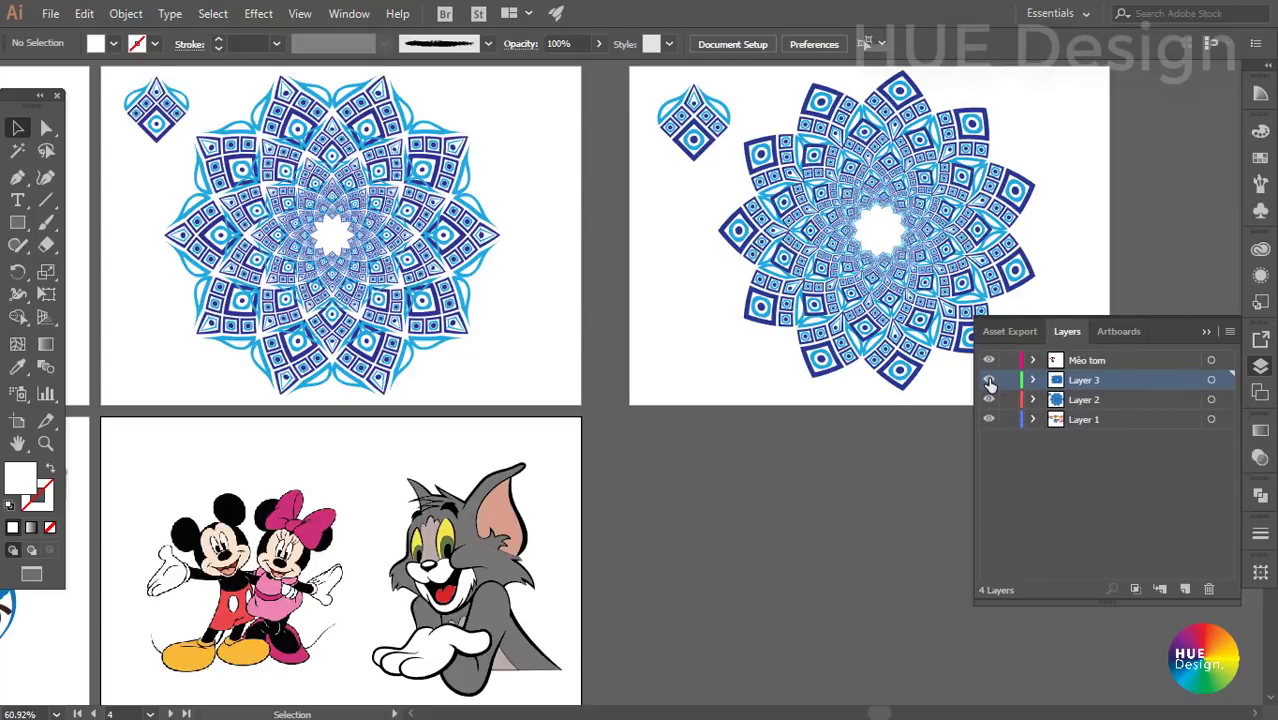
{"action": "left_click", "coordinate": [989, 381], "text": "alt"}
{"action": "left_click", "coordinate": [989, 381], "text": "alt"}
{"action": "left_click", "coordinate": [990, 243]}
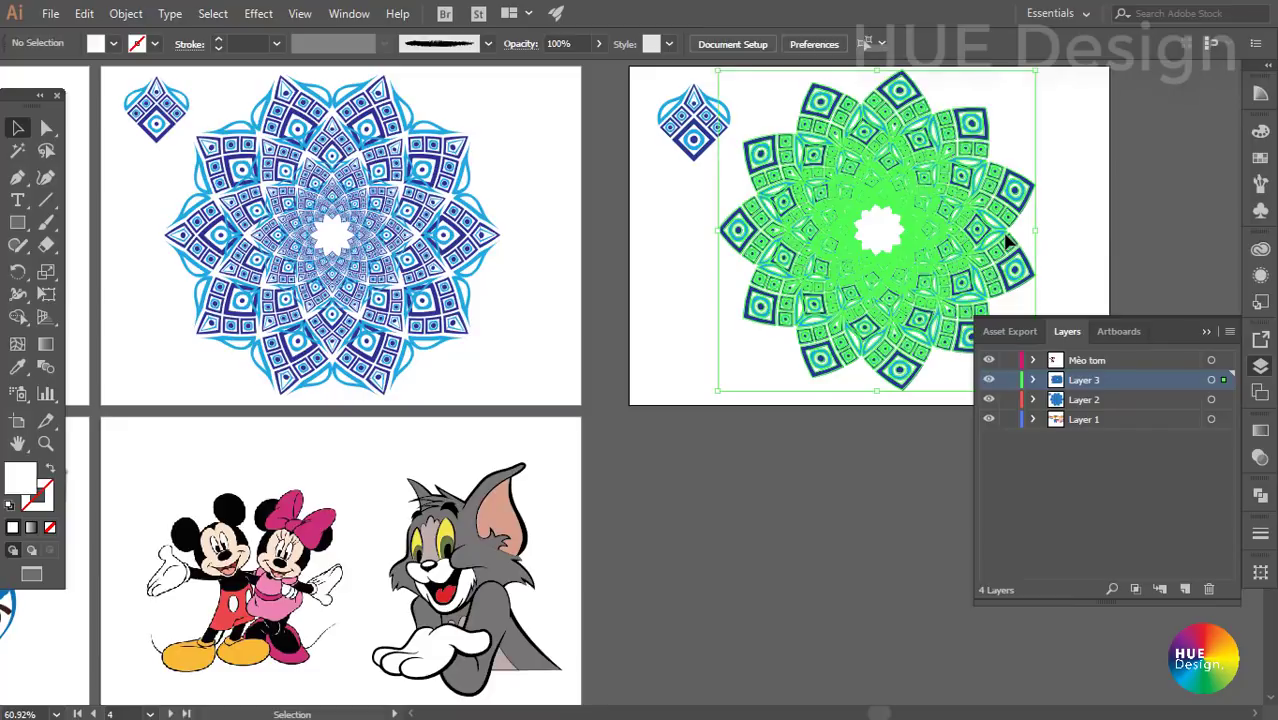
{"action": "left_click", "coordinate": [989, 381], "text": "alt"}
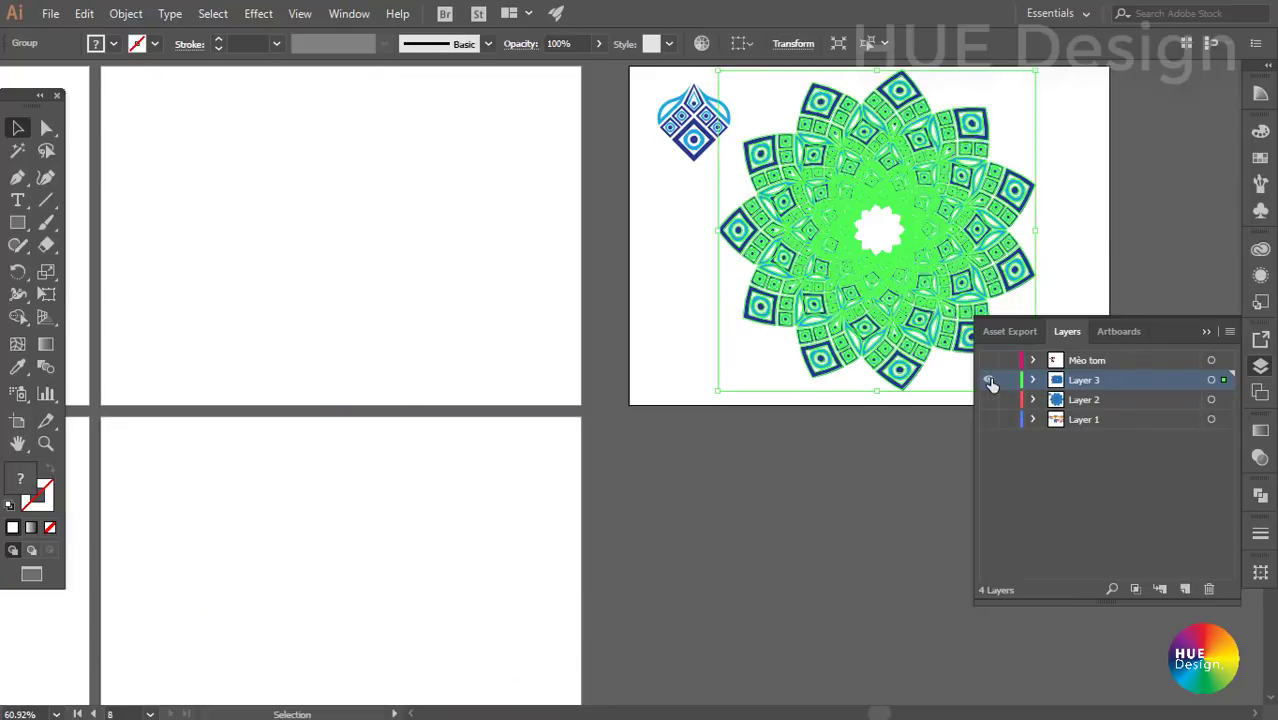
{"action": "left_click", "coordinate": [989, 381], "text": "alt"}
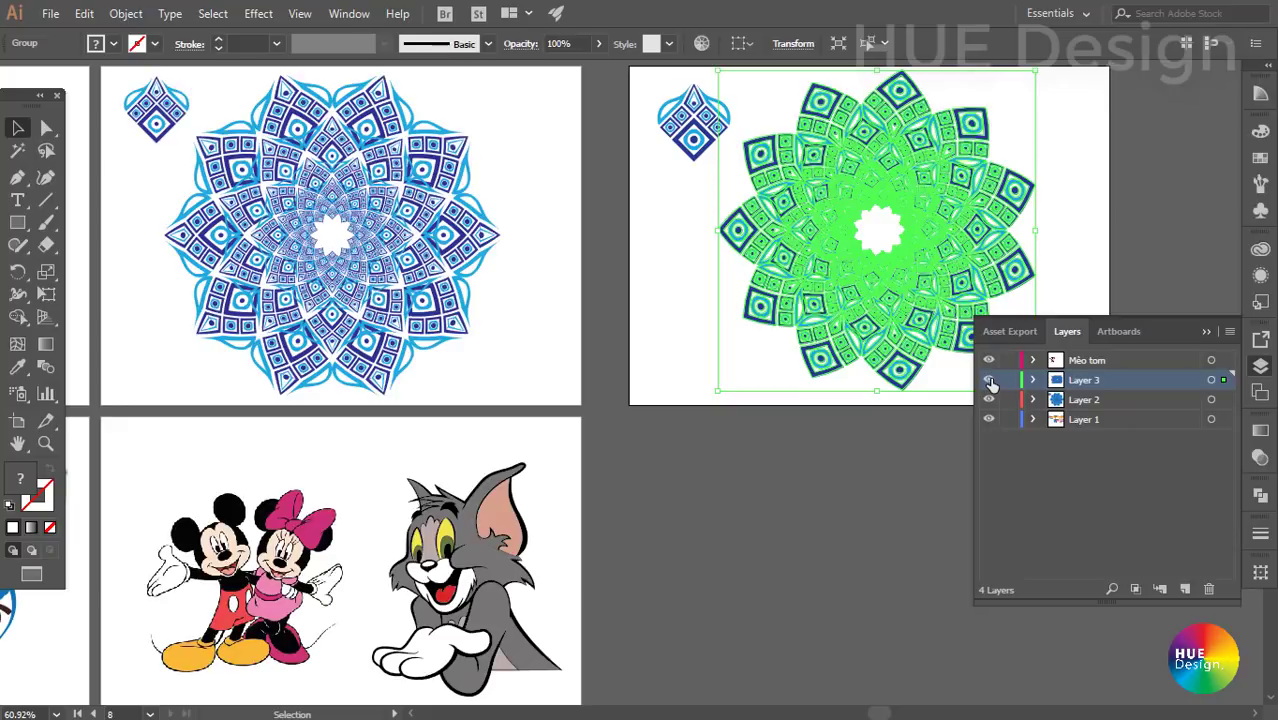
{"action": "left_click", "coordinate": [989, 381], "text": "alt"}
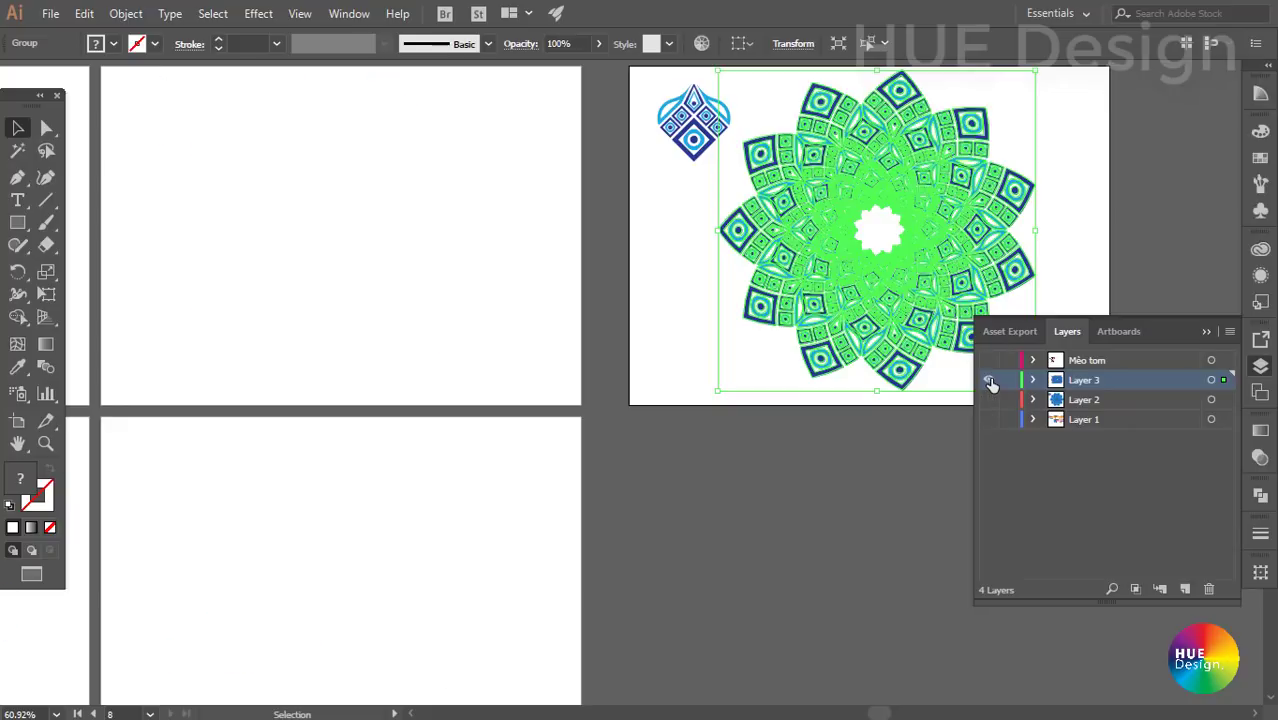
{"action": "left_click", "coordinate": [989, 381], "text": "alt"}
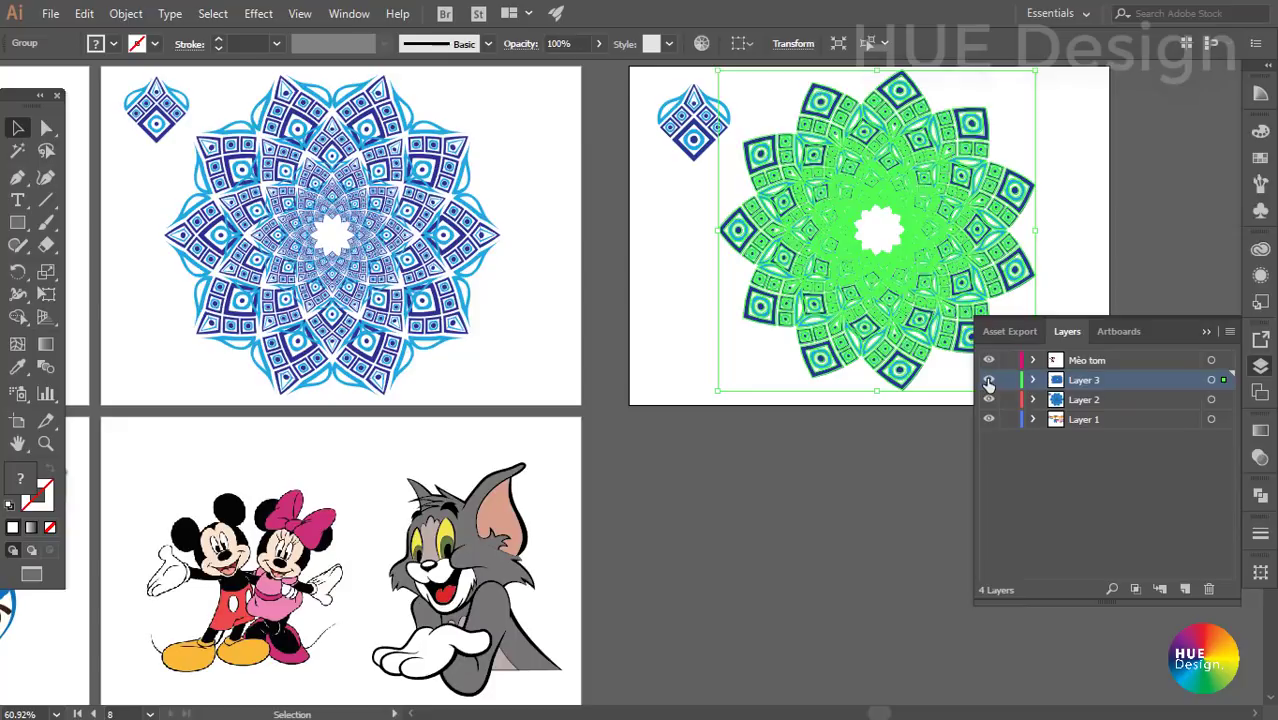
{"action": "left_click", "coordinate": [989, 381], "text": "alt"}
{"action": "left_click", "coordinate": [989, 380]}
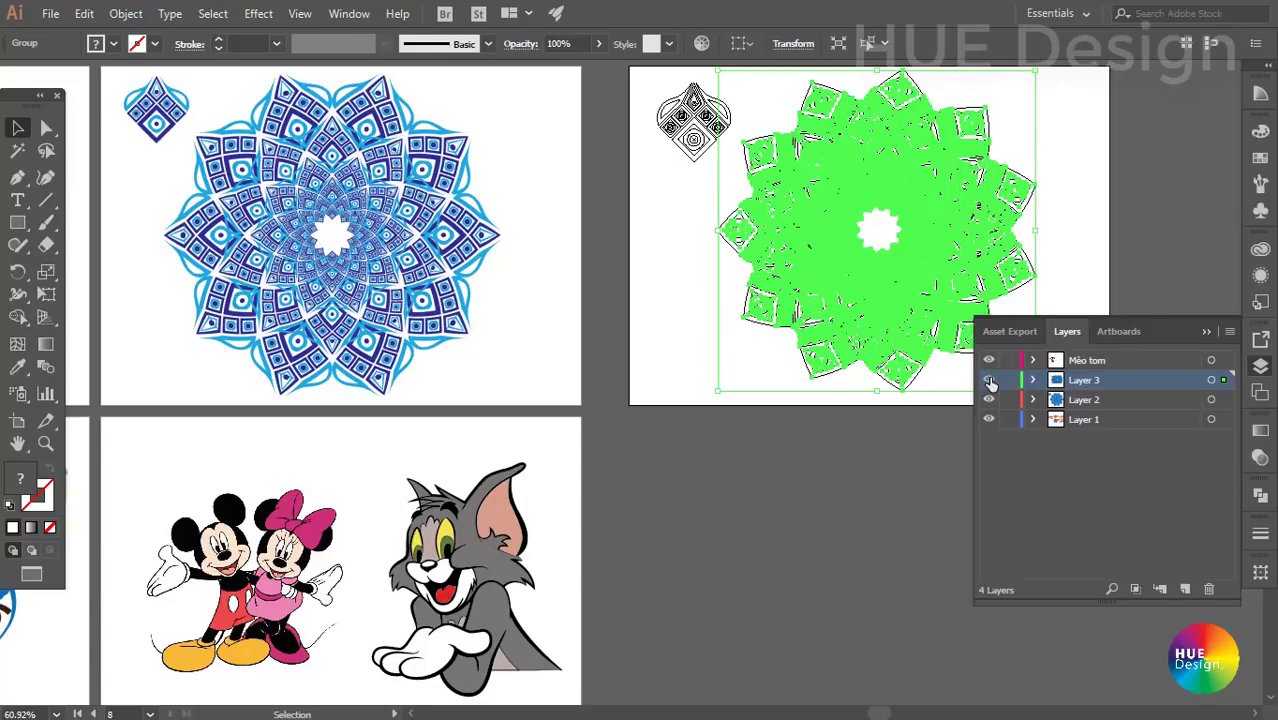
{"action": "left_click", "coordinate": [930, 448]}
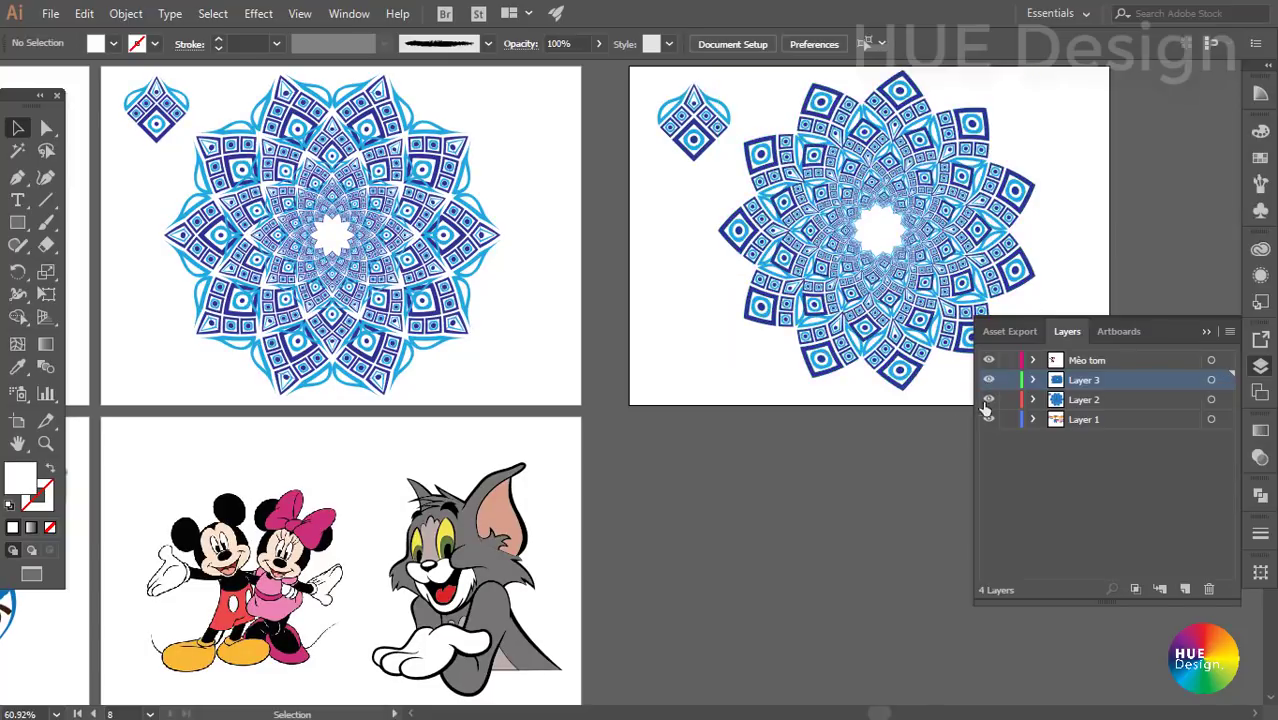
{"action": "left_click", "coordinate": [989, 380], "text": "ctrl"}
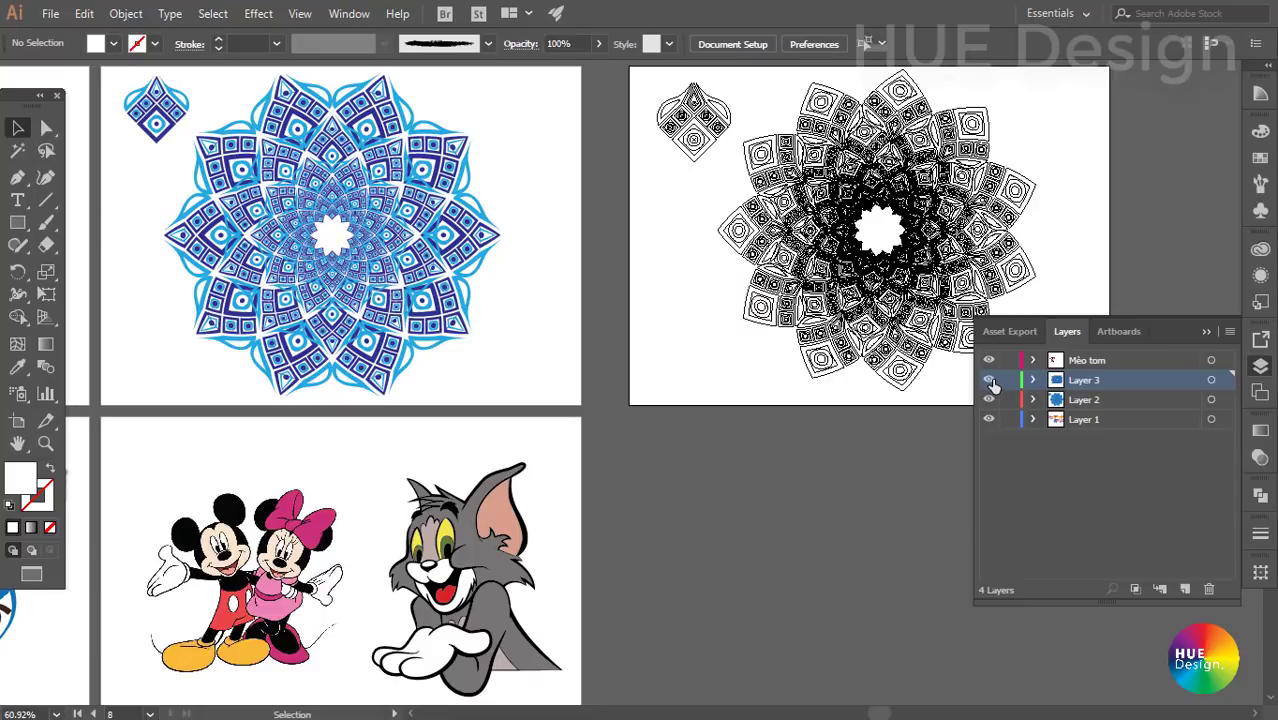
{"action": "left_click", "coordinate": [989, 381], "text": "ctrl"}
{"action": "left_click", "coordinate": [989, 381], "text": "ctrl"}
{"action": "left_click", "coordinate": [988, 381], "text": "ctrl"}
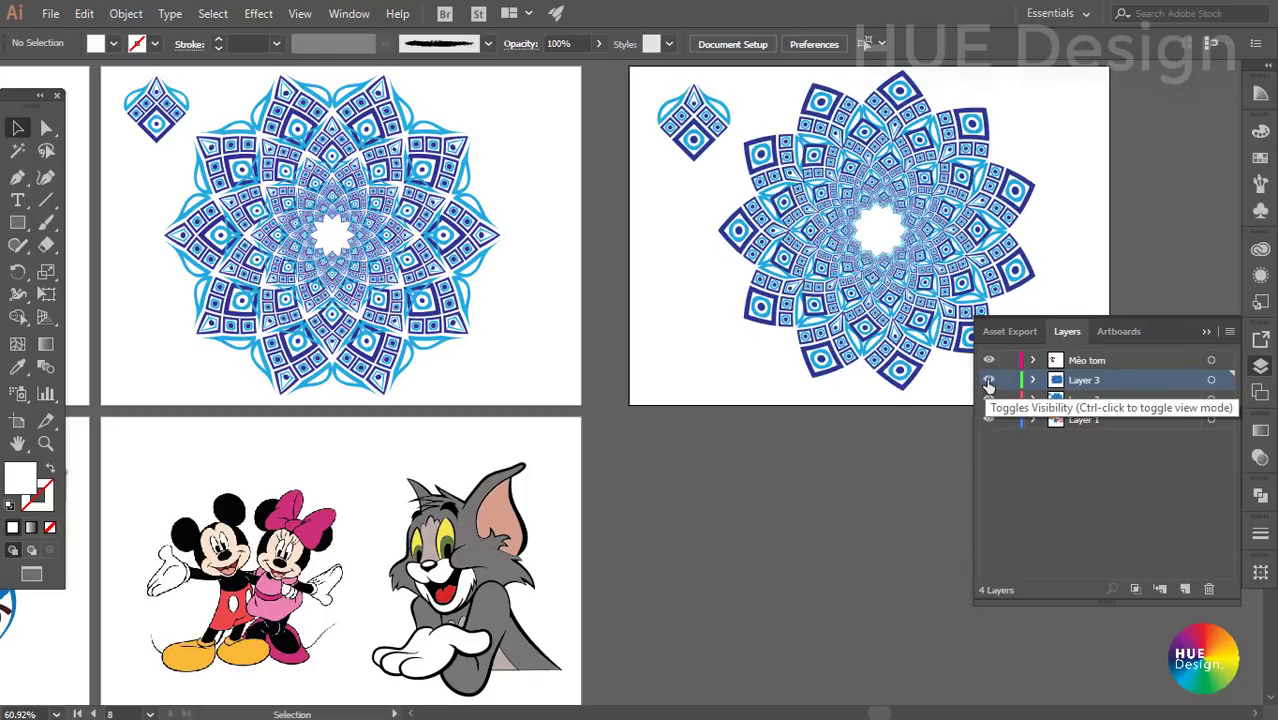
{"action": "left_click", "coordinate": [988, 384], "text": "ctrl"}
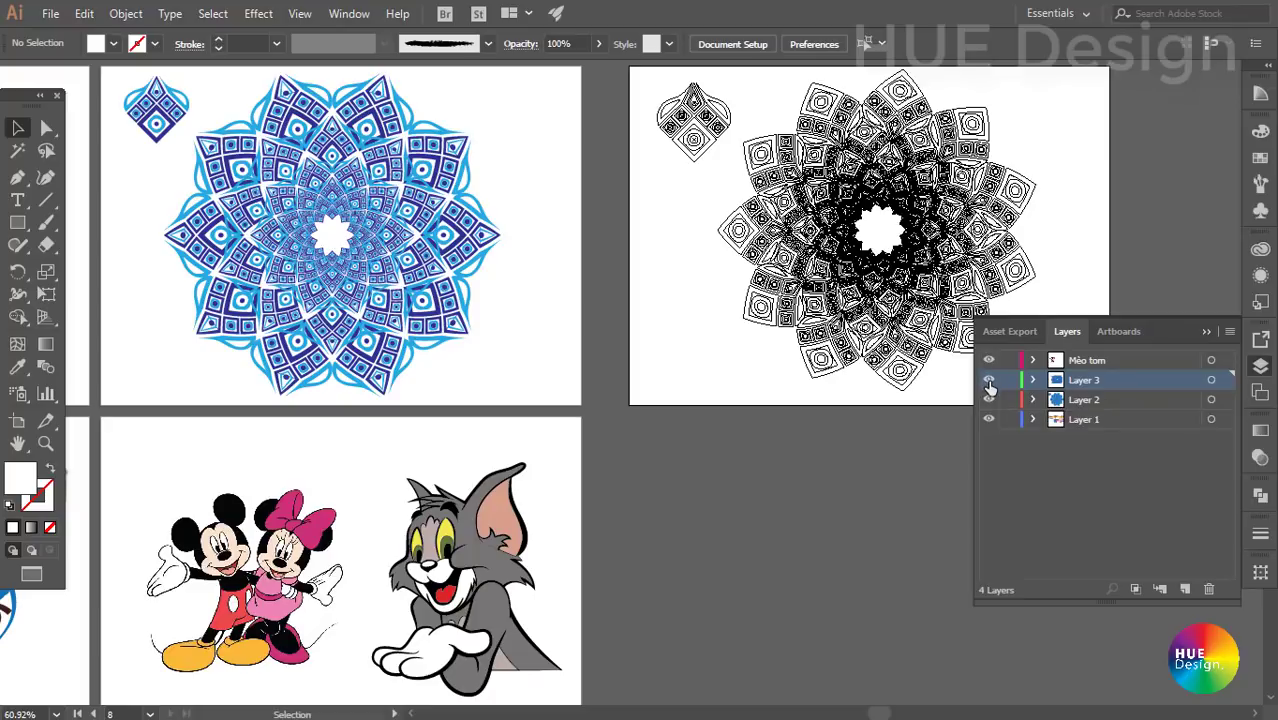
{"action": "left_click", "coordinate": [988, 384], "text": "ctrl"}
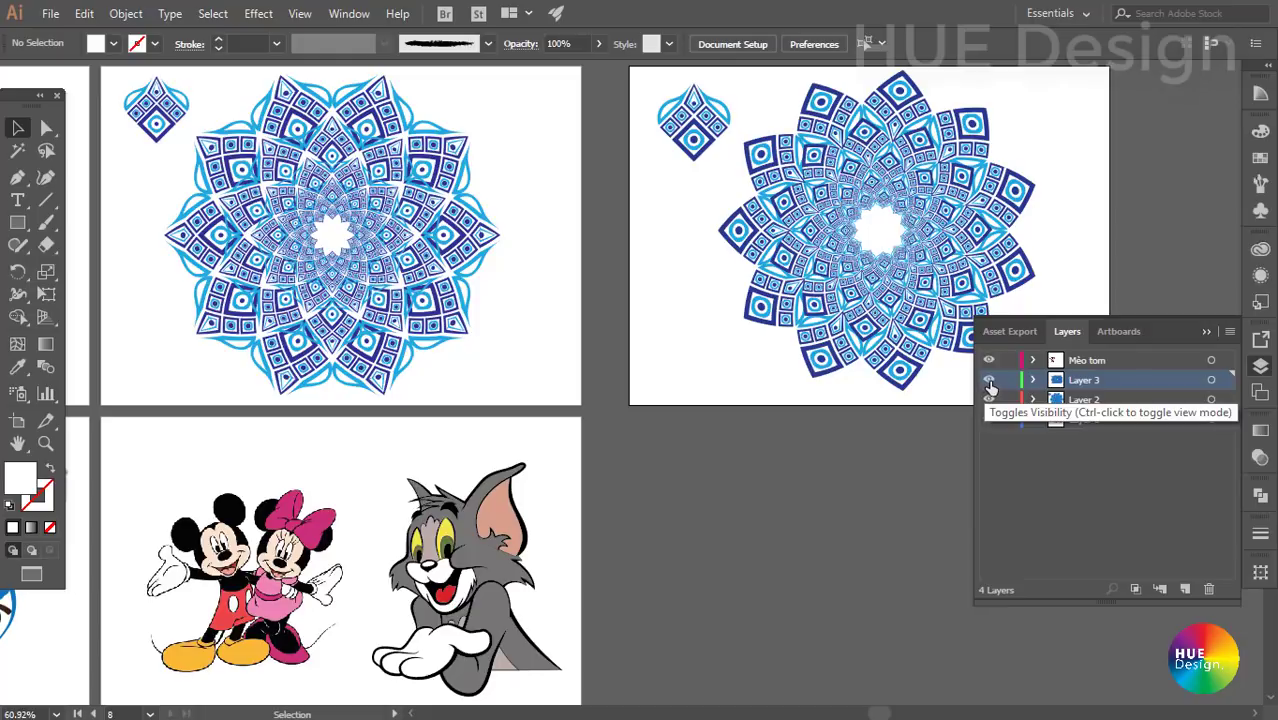
{"action": "left_click", "coordinate": [989, 384], "text": "ctrl+alt"}
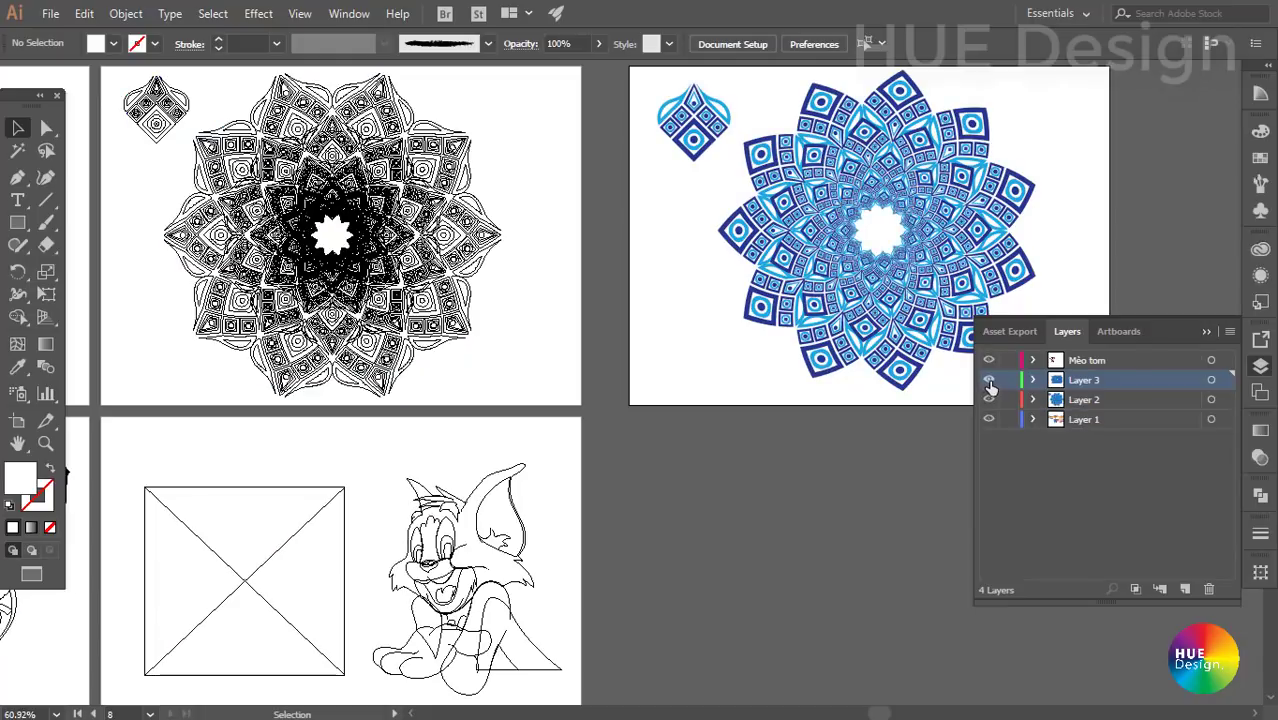
{"action": "left_click", "coordinate": [989, 384], "text": "ctrl+alt"}
{"action": "left_click", "coordinate": [989, 384], "text": "ctrl+alt"}
{"action": "left_click", "coordinate": [989, 384], "text": "ctrl+alt"}
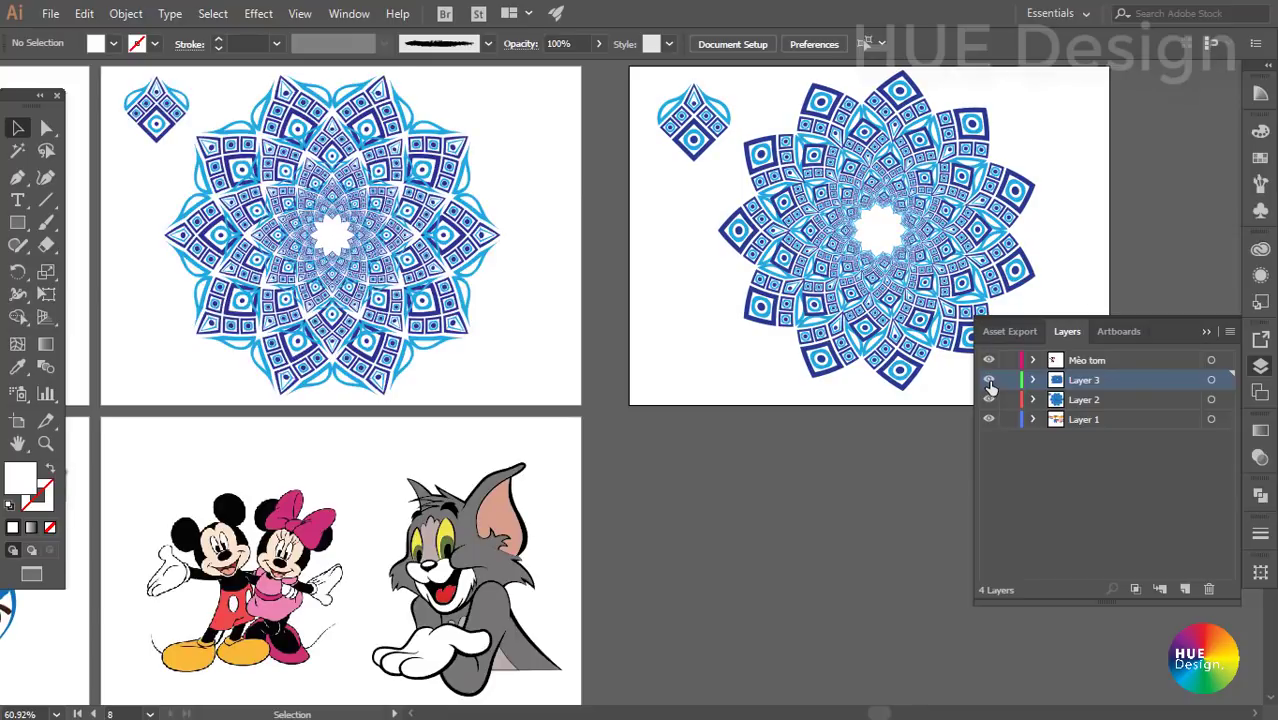
{"action": "left_click", "coordinate": [989, 384], "text": "ctrl+alt"}
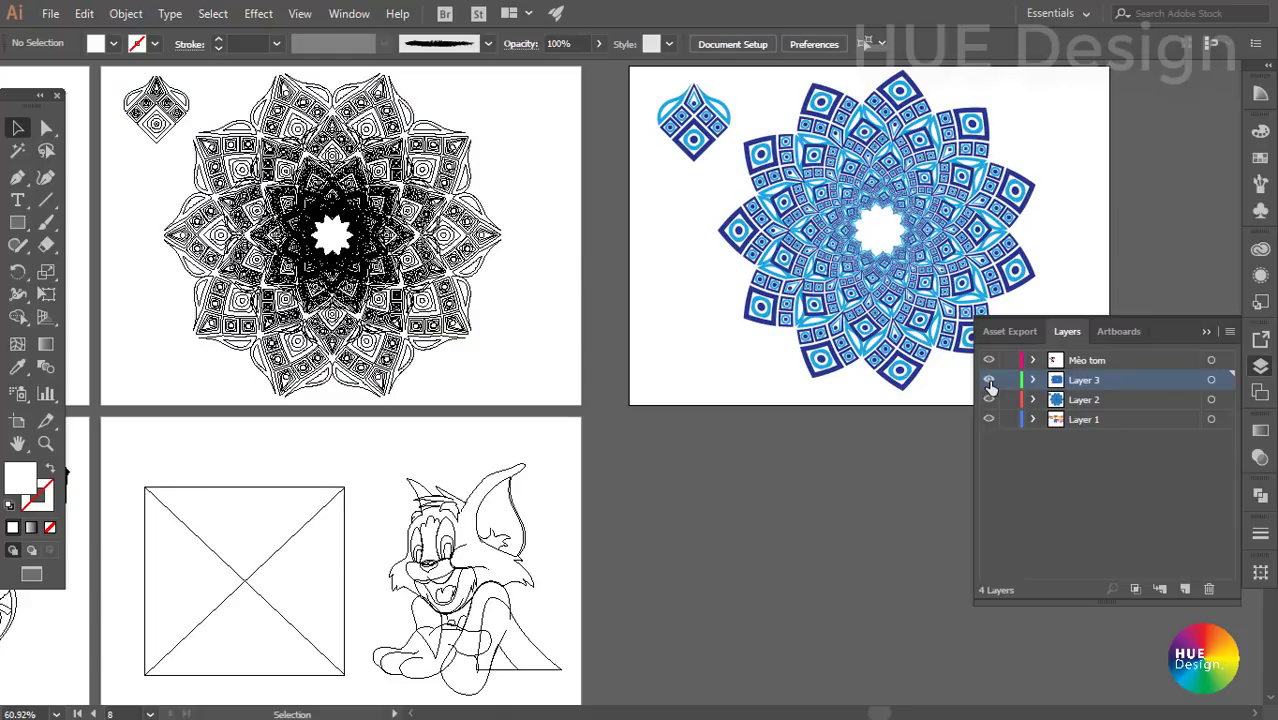
{"action": "left_click", "coordinate": [989, 384], "text": "ctrl+alt"}
{"action": "left_click", "coordinate": [989, 384], "text": "ctrl+alt"}
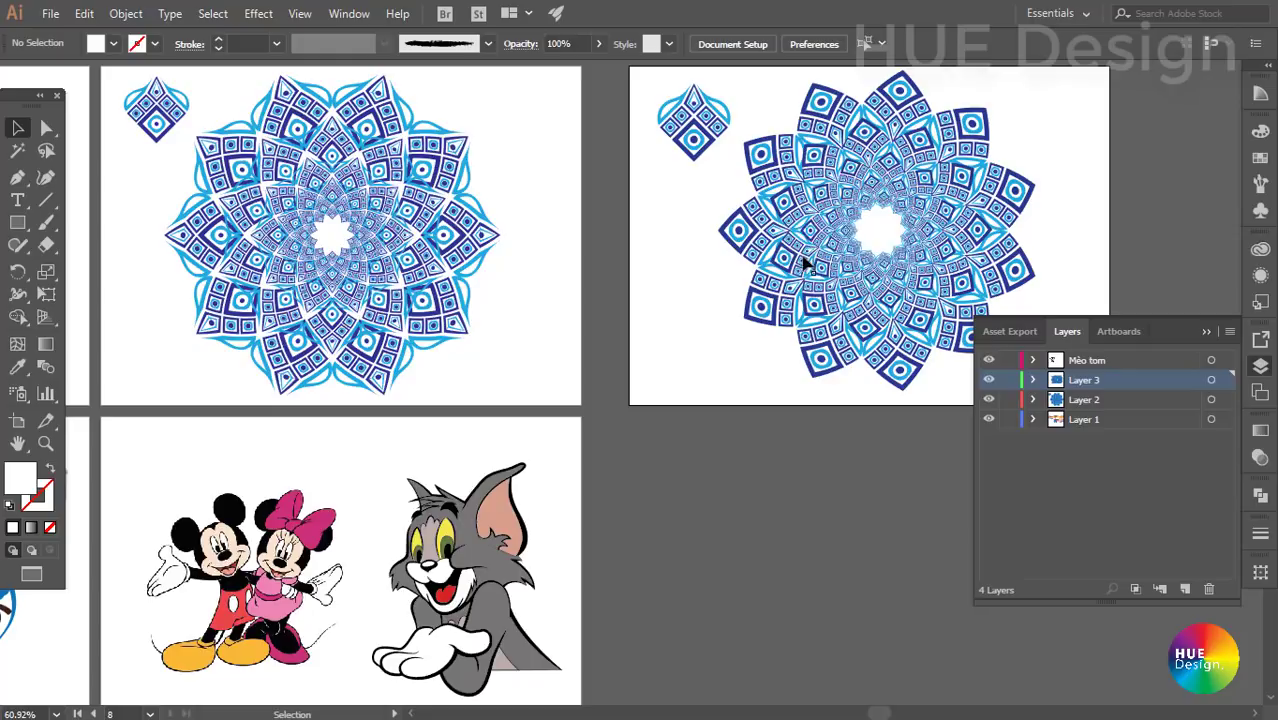
- Select the right artboard's small diamond motif, locate it in Layer 3, then collapse the group
{"action": "left_click_drag", "start_coordinate": [692, 139], "coordinate": [690, 137]}
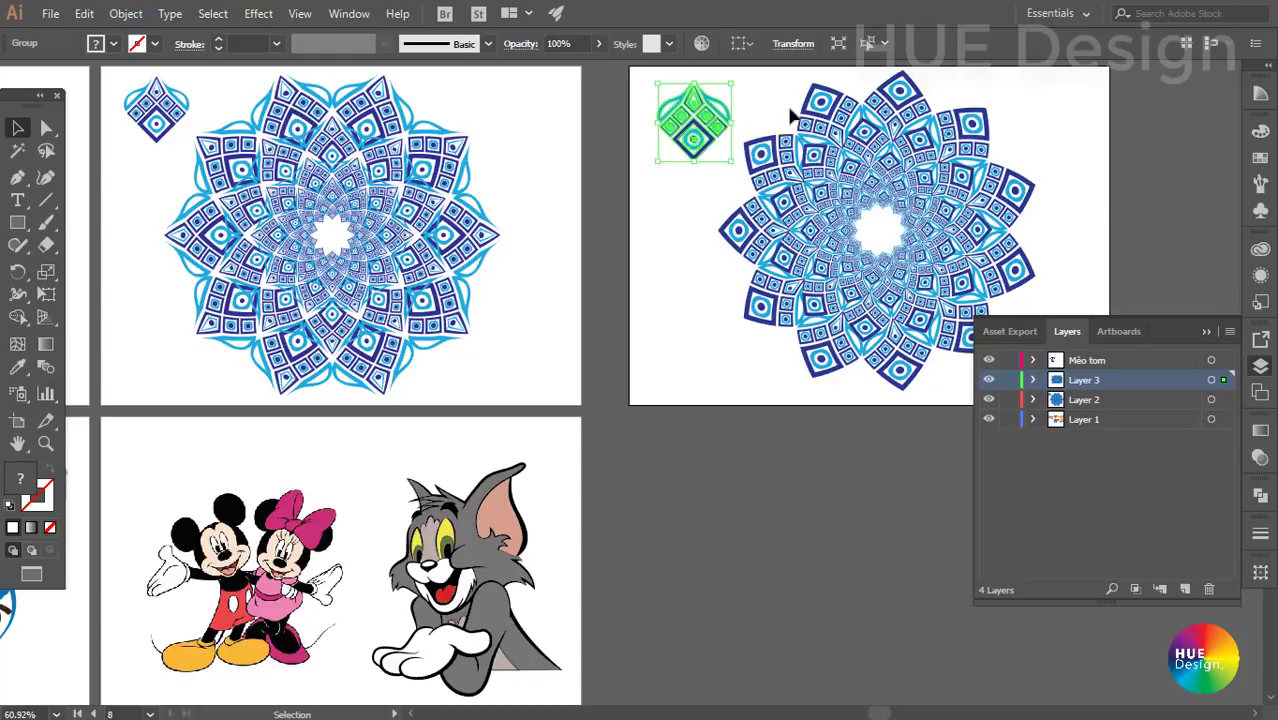
{"action": "left_click", "coordinate": [1230, 332]}
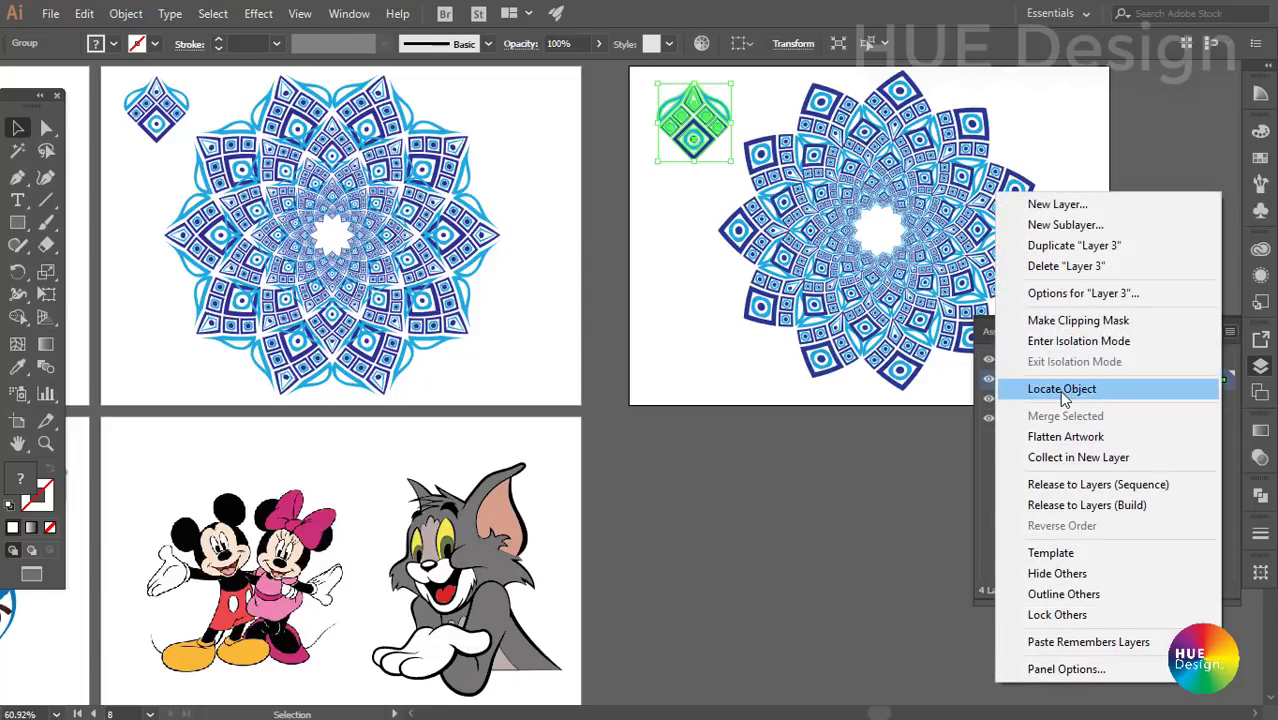
{"action": "left_click", "coordinate": [1059, 390]}
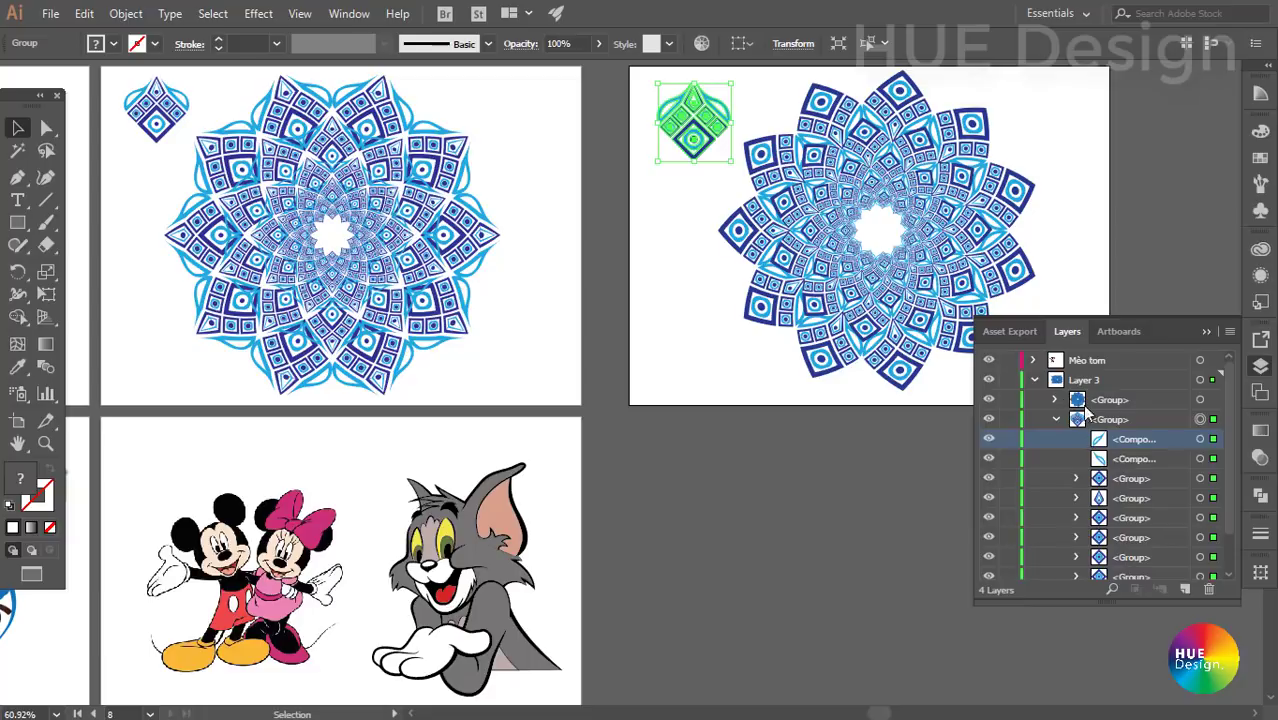
{"action": "scroll", "coordinate": [1163, 469], "scroll_direction": "down", "scroll_amount": 2}
{"action": "scroll", "coordinate": [1163, 469], "scroll_direction": "up", "scroll_amount": 2}
{"action": "left_click", "coordinate": [1053, 420]}
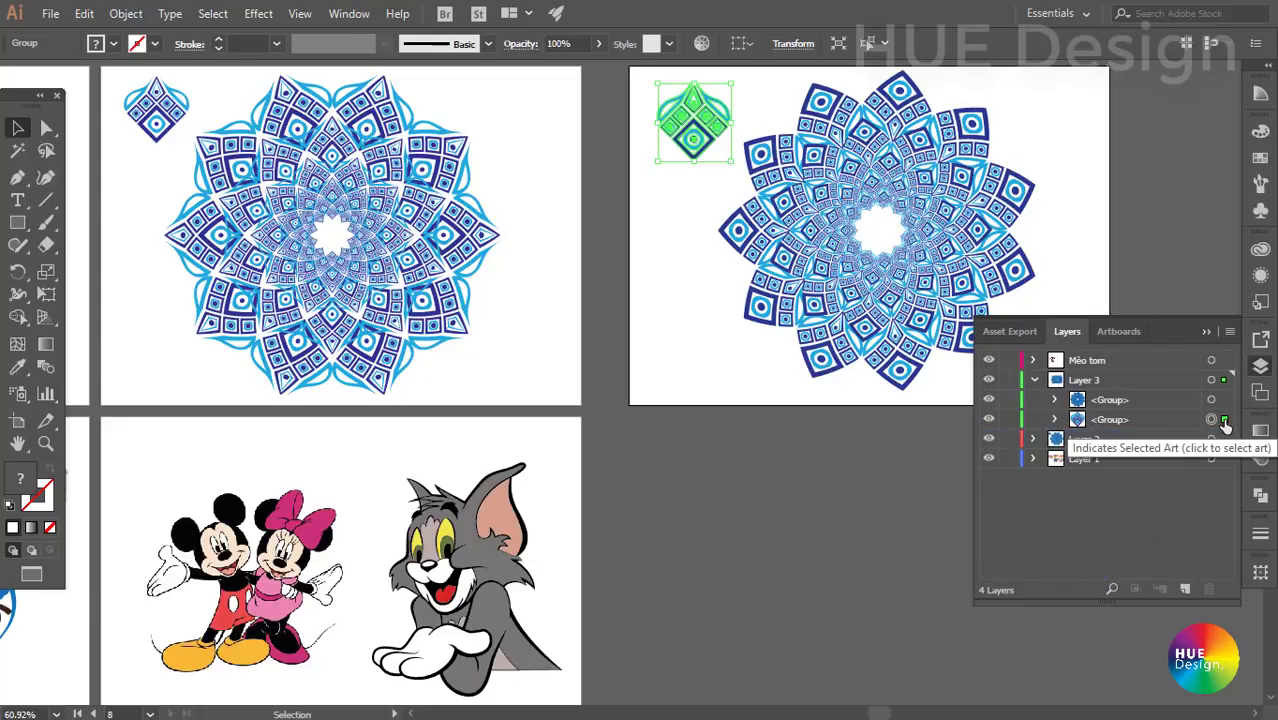
- Expand Layer 1 and select six consecutive <Path> items in its contents list
{"action": "left_click", "coordinate": [1033, 458]}
{"action": "scroll", "coordinate": [1116, 495], "scroll_direction": "down", "scroll_amount": 3}
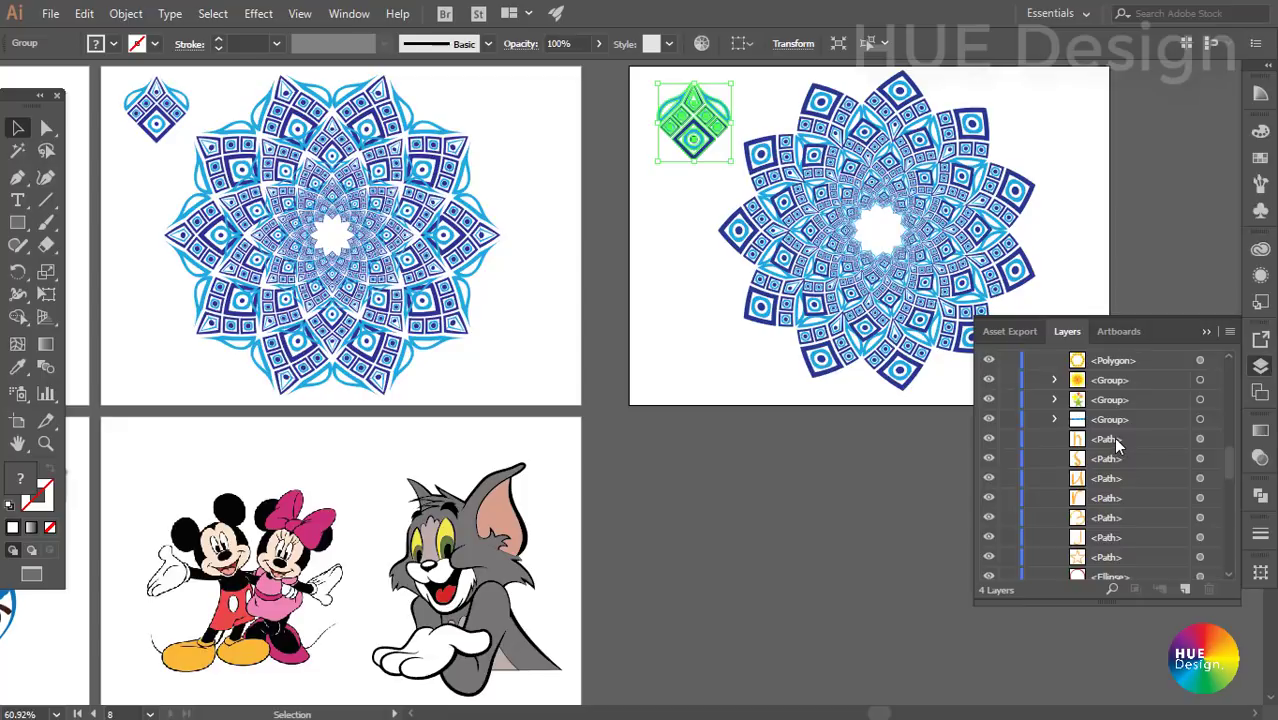
{"action": "left_click_drag", "start_coordinate": [1117, 446], "coordinate": [1117, 542]}
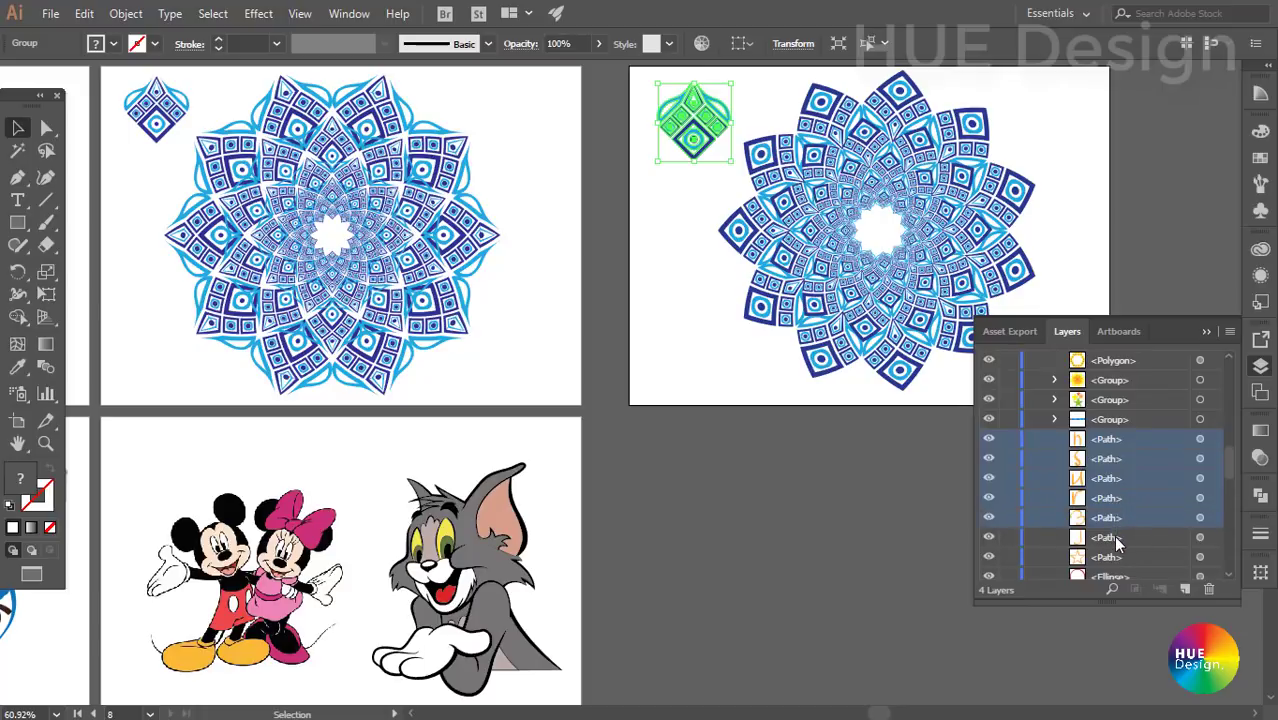
{"action": "left_click", "coordinate": [1130, 402]}
{"action": "left_click", "coordinate": [1122, 380]}
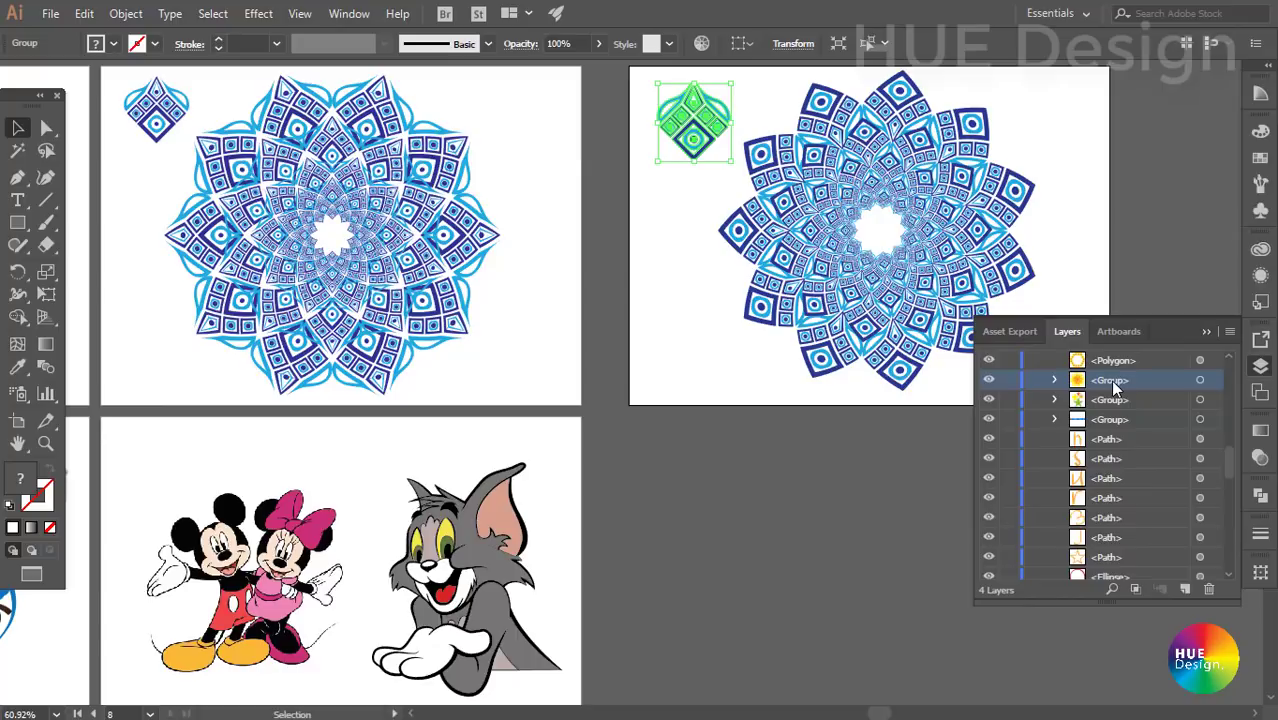
{"action": "left_click", "coordinate": [1118, 442], "text": "ctrl"}
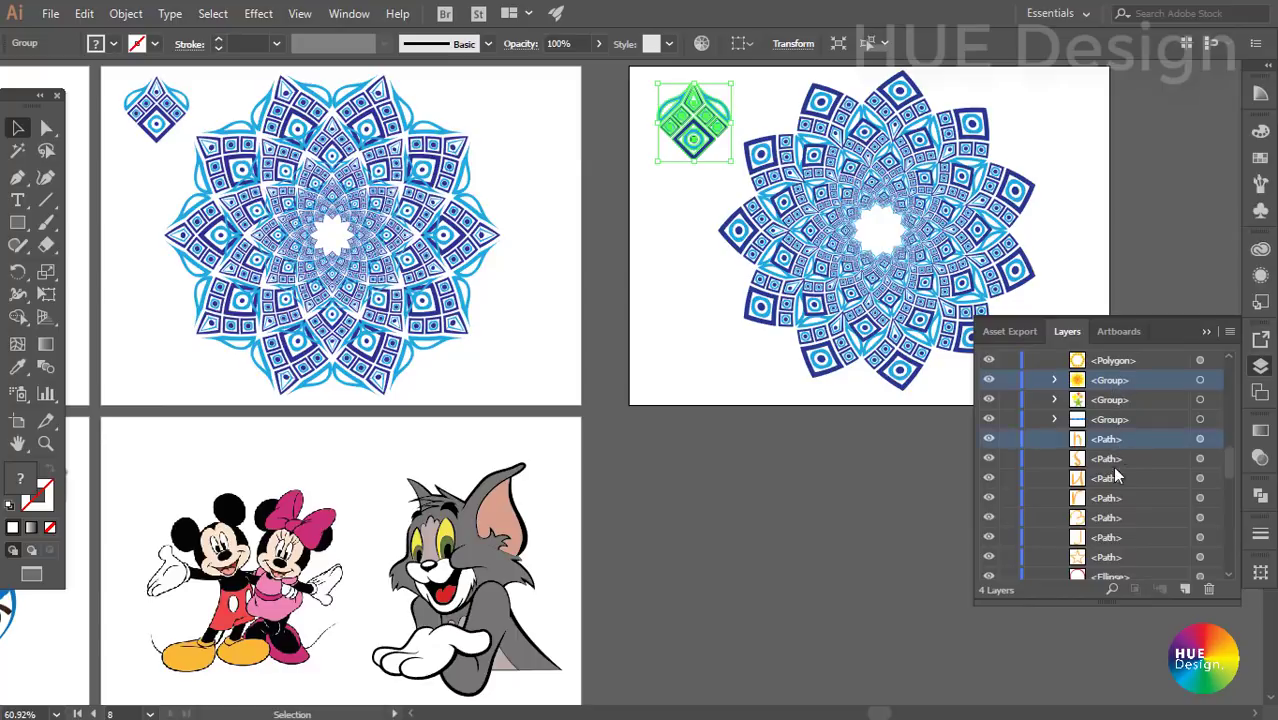
{"action": "left_click", "coordinate": [1112, 497], "text": "ctrl"}
{"action": "left_click", "coordinate": [1114, 537], "text": "ctrl"}
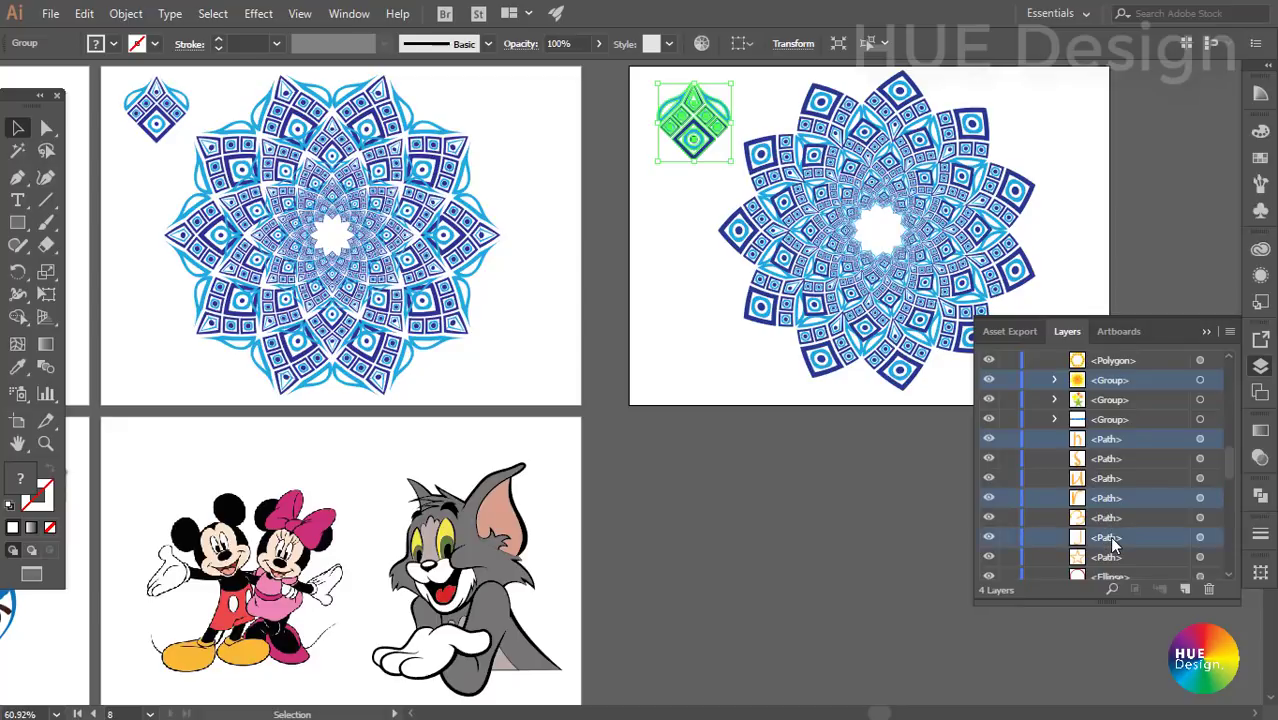
{"action": "left_click", "coordinate": [1110, 442]}
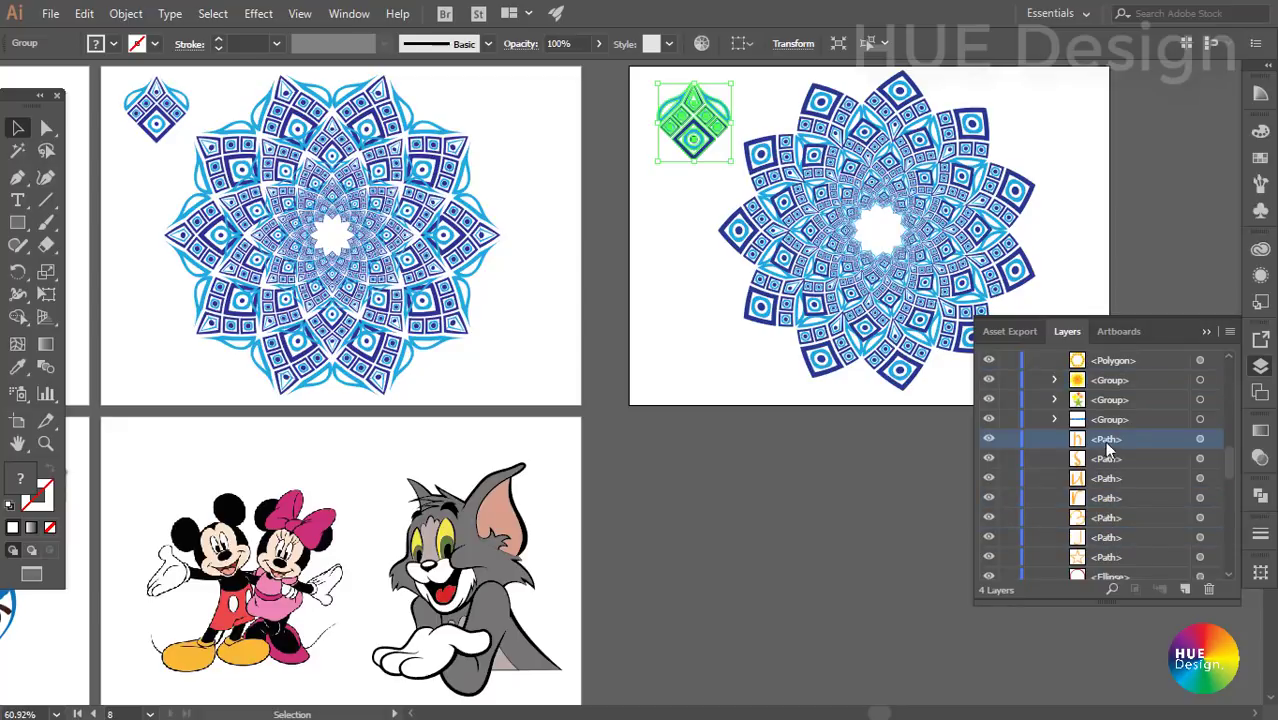
{"action": "left_click", "coordinate": [1110, 462], "text": "ctrl"}
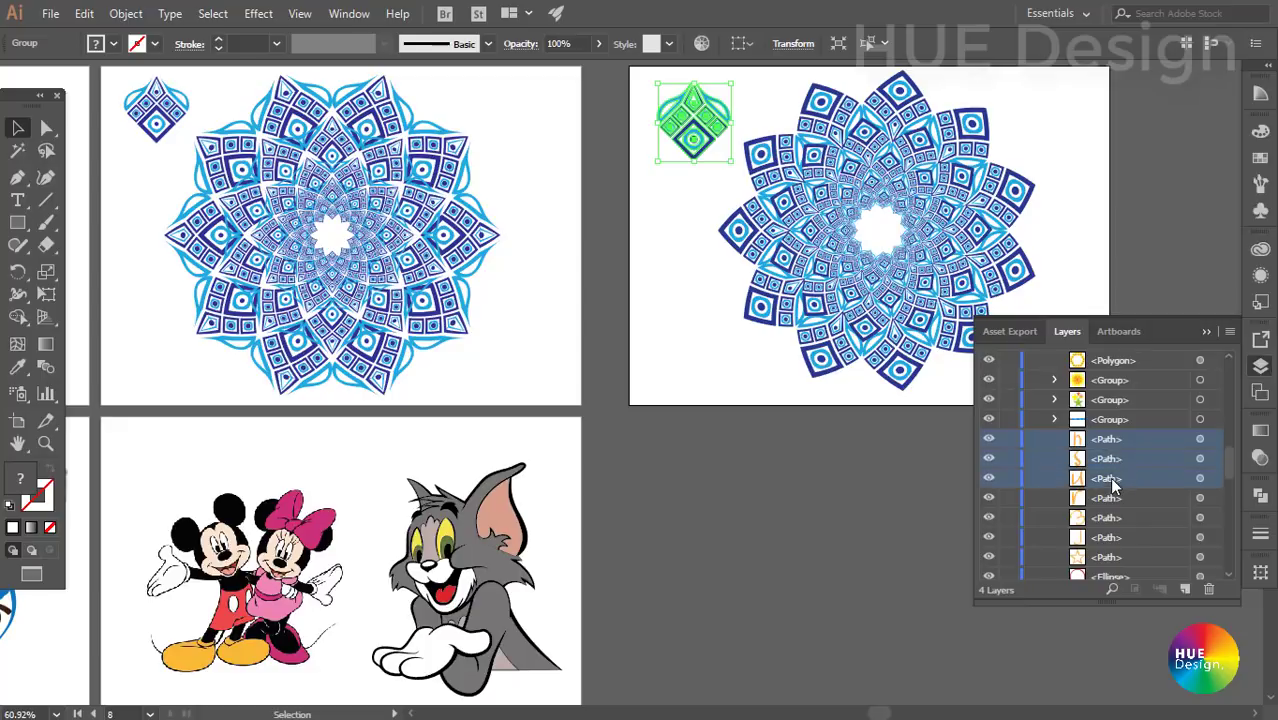
{"action": "left_click", "coordinate": [1109, 524], "text": "shift"}
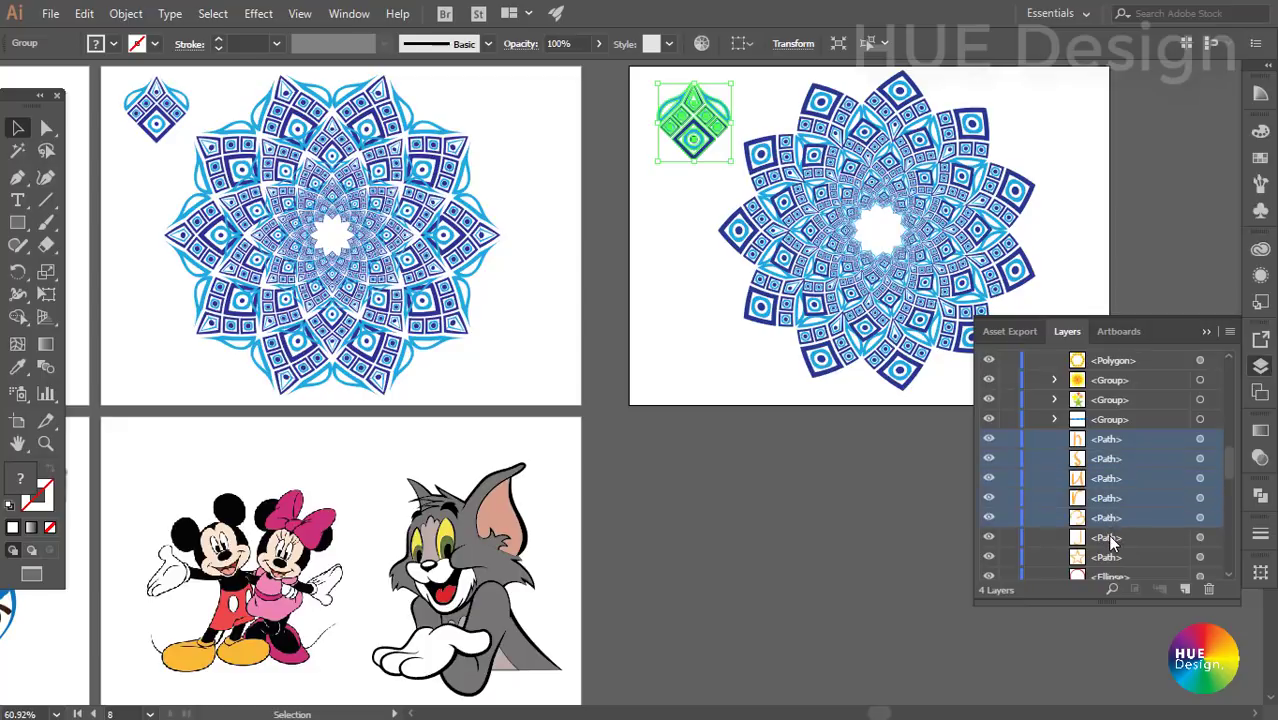
{"action": "left_click", "coordinate": [1109, 537], "text": "shift"}
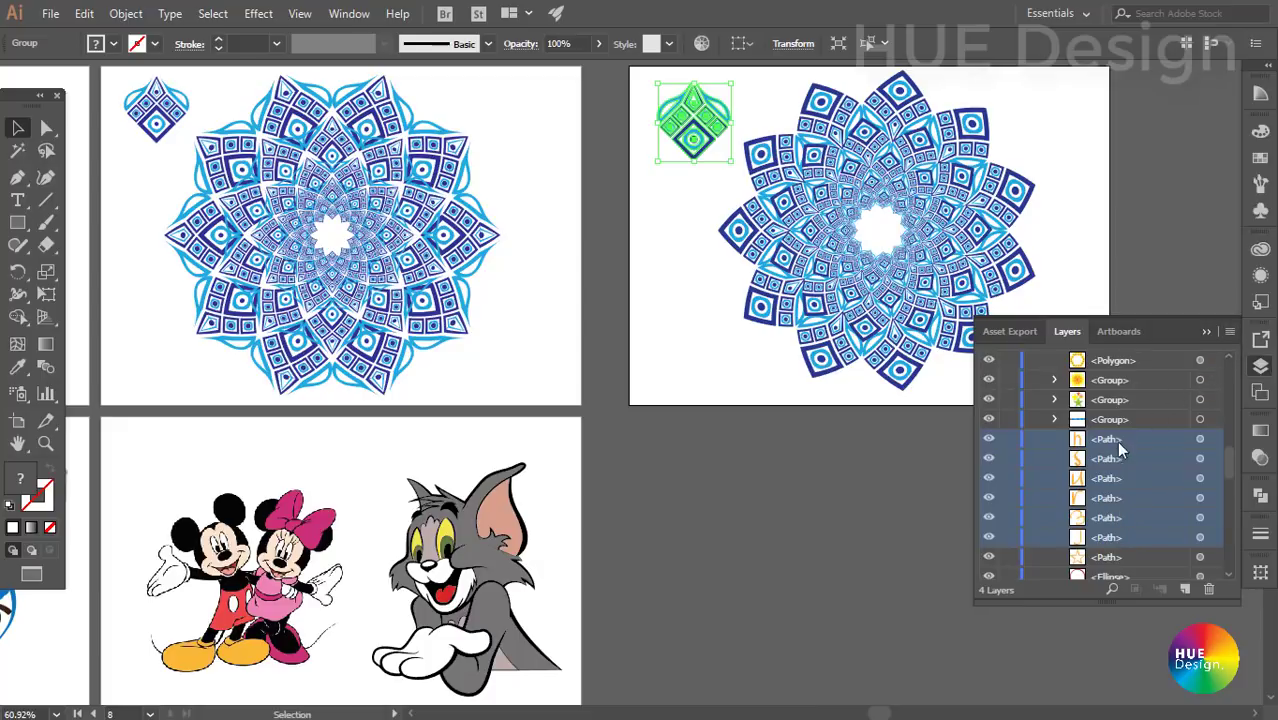
- Reverse the stacking order of the selected paths and collapse Layer 1
{"action": "left_click", "coordinate": [1229, 333]}
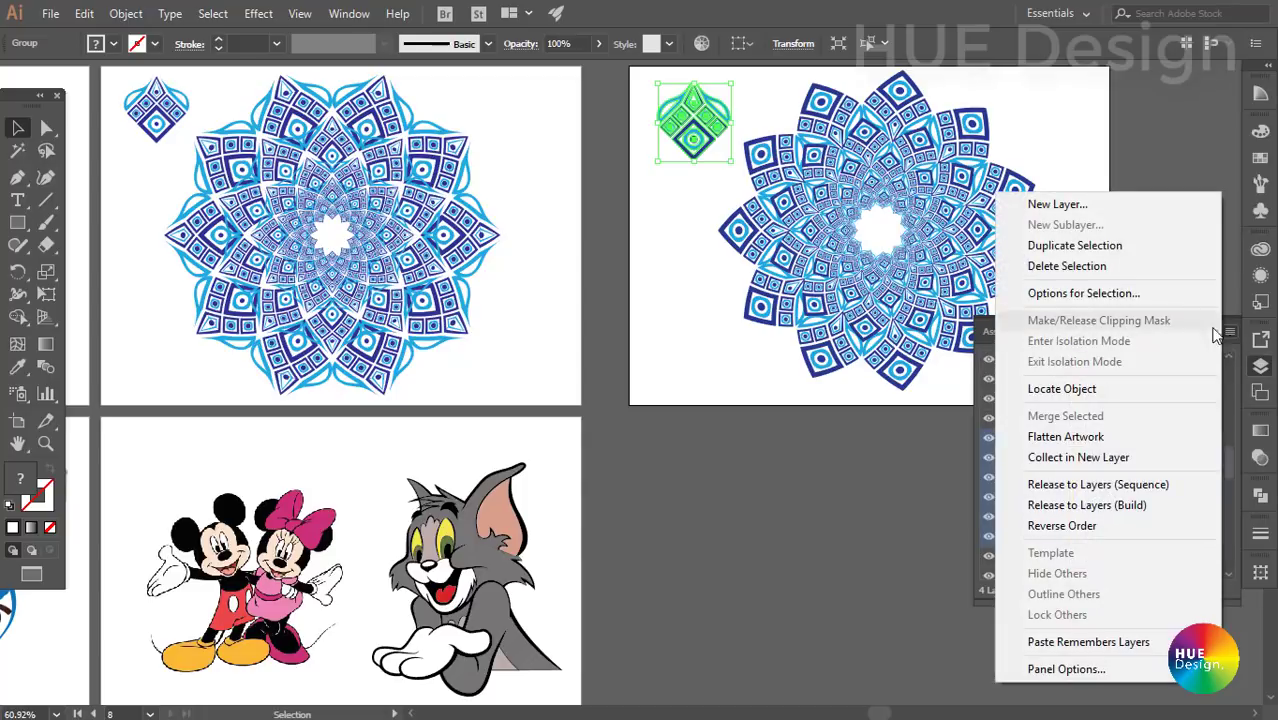
{"action": "left_click", "coordinate": [1058, 526]}
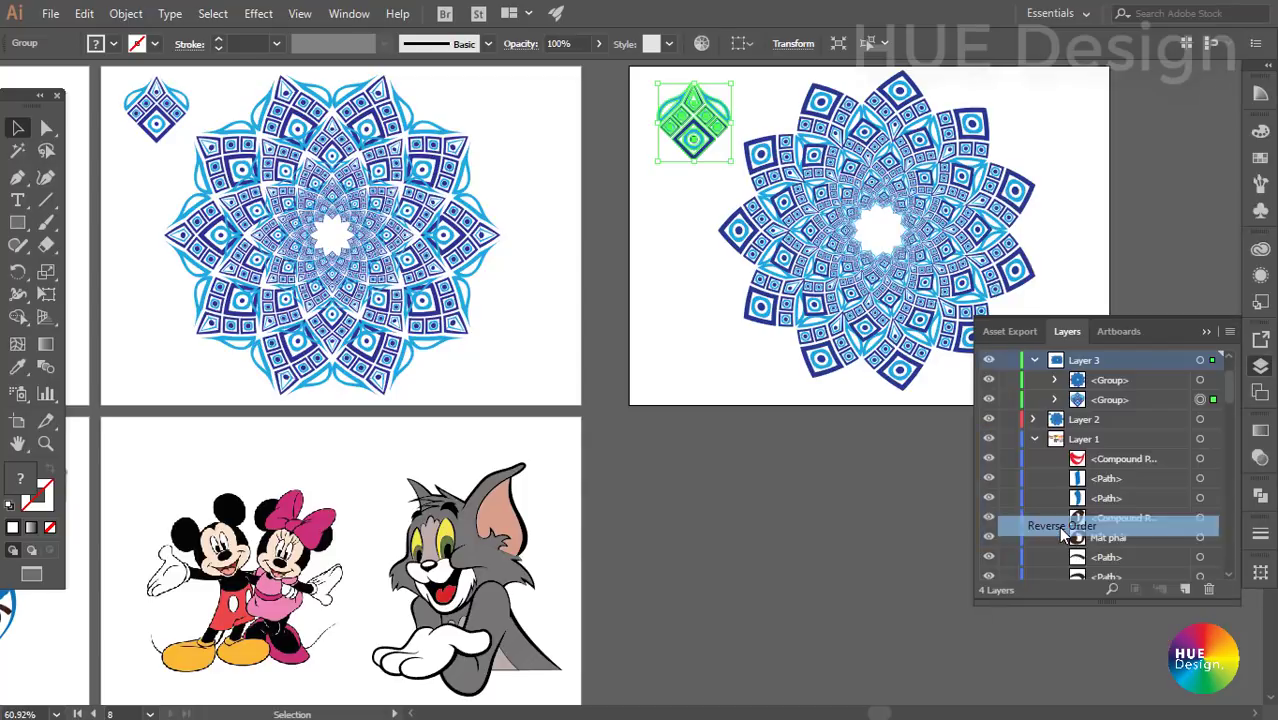
{"action": "left_click", "coordinate": [1034, 458]}
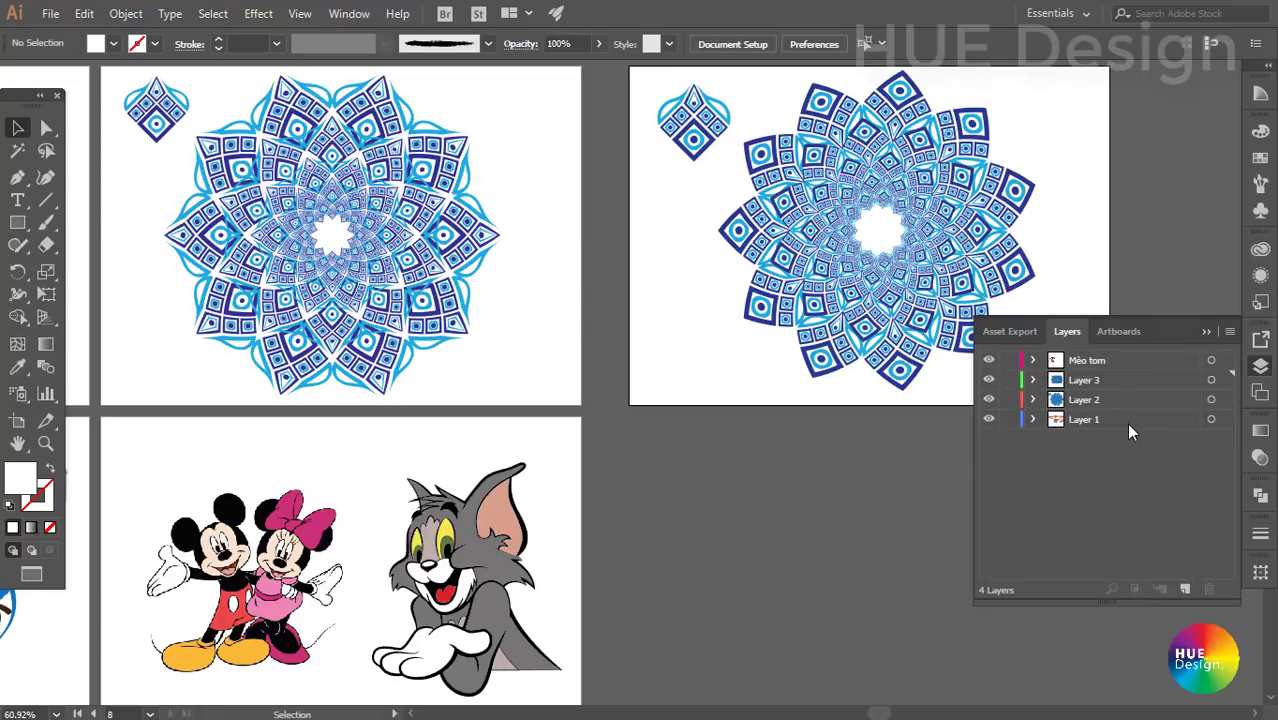
- Select Layers 1–3, reverse their order, then undo the reversal
{"action": "left_click", "coordinate": [1127, 421]}
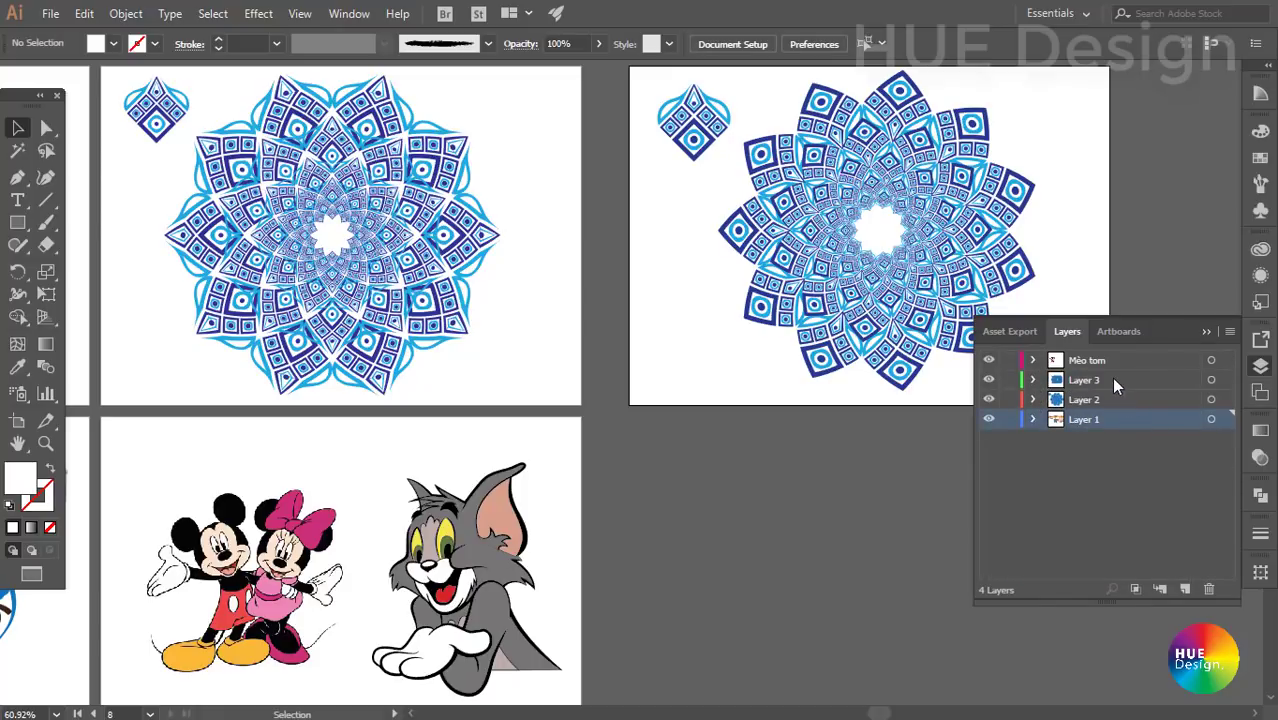
{"action": "left_click", "coordinate": [1116, 381], "text": "shift"}
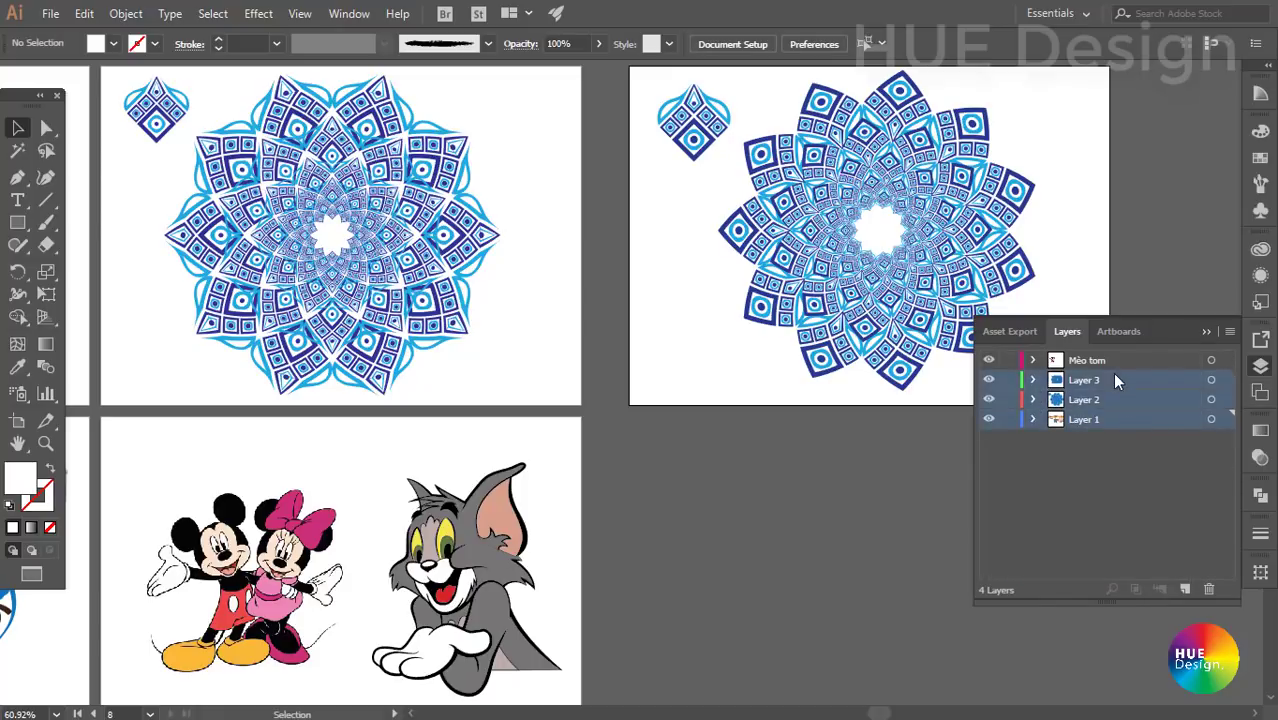
{"action": "left_click", "coordinate": [1230, 331]}
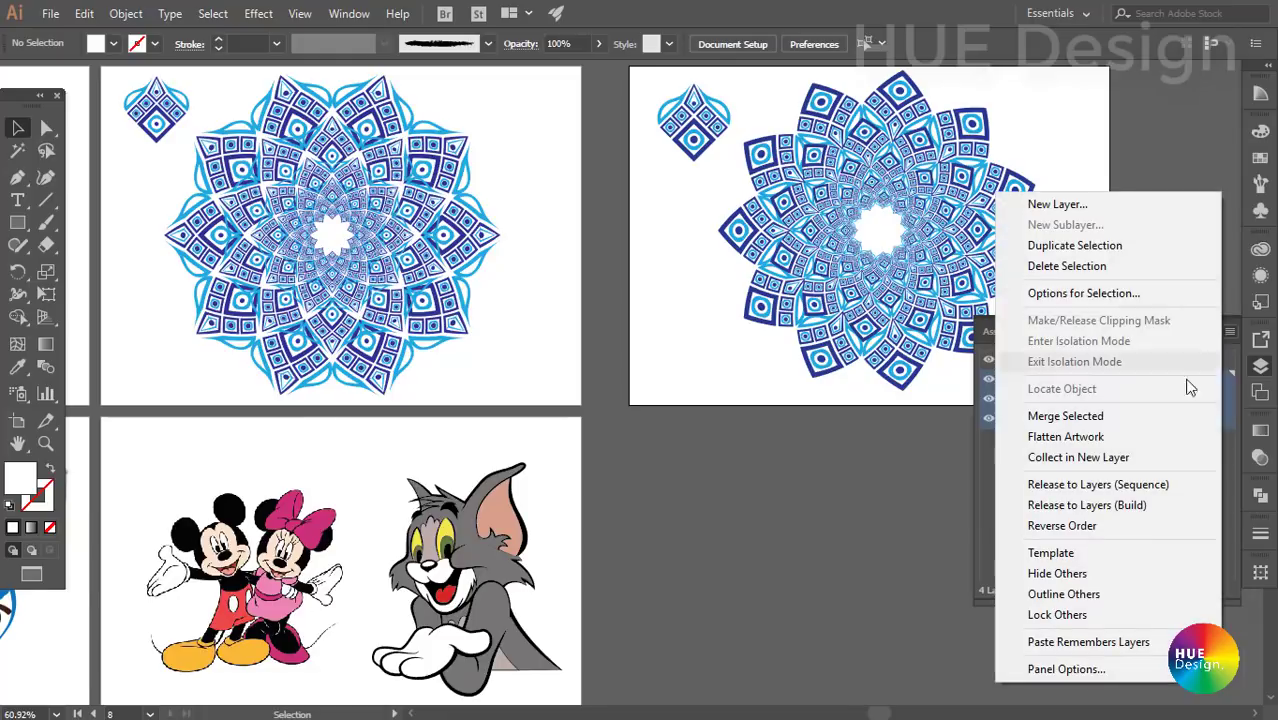
{"action": "left_click", "coordinate": [1087, 526]}
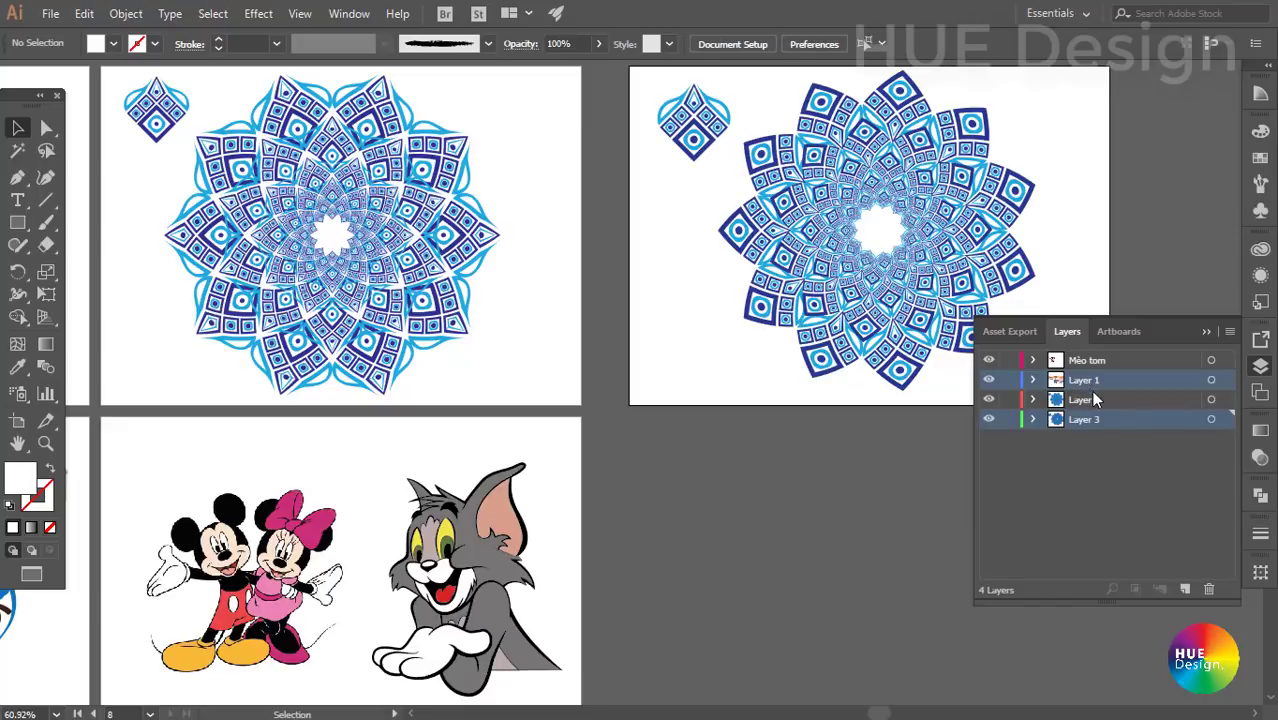
{"action": "key", "text": "ctrl+z"}
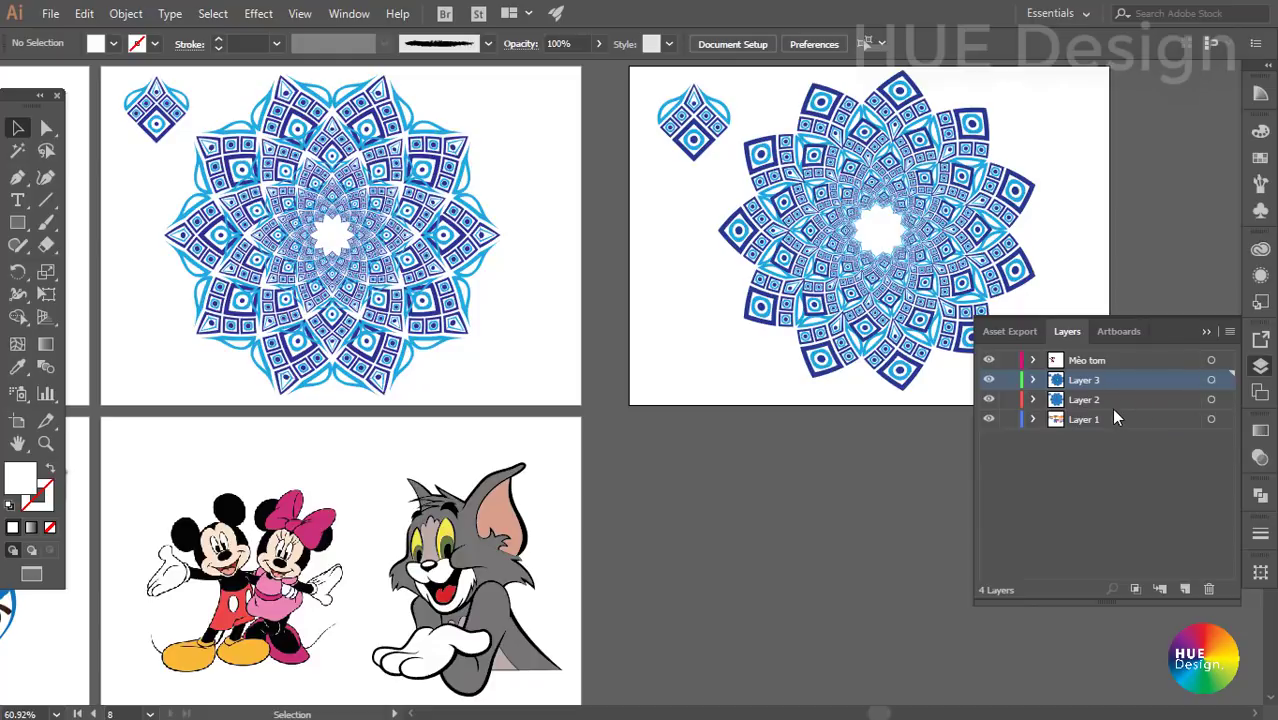
- Reselect Layers 1–3, apply Reverse Order, and deselect the layers
{"action": "left_click", "coordinate": [1088, 421], "text": "shift"}
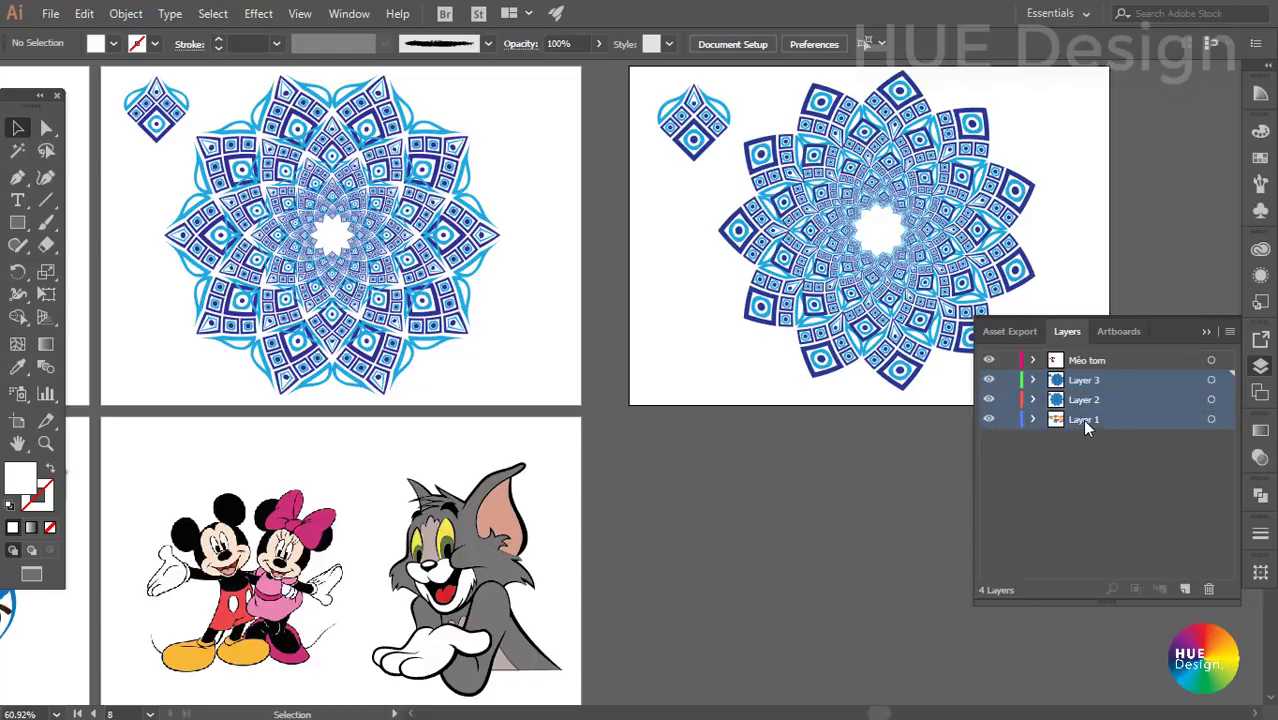
{"action": "left_click", "coordinate": [1231, 332]}
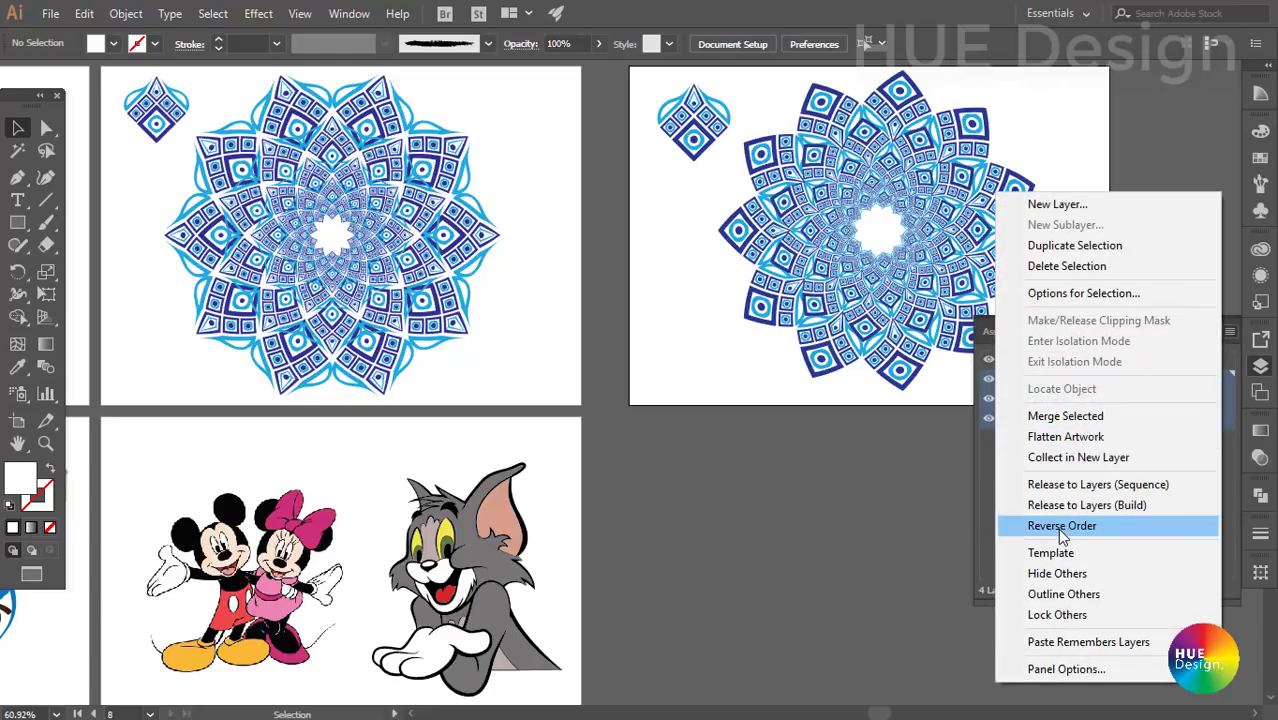
{"action": "left_click", "coordinate": [1057, 528]}
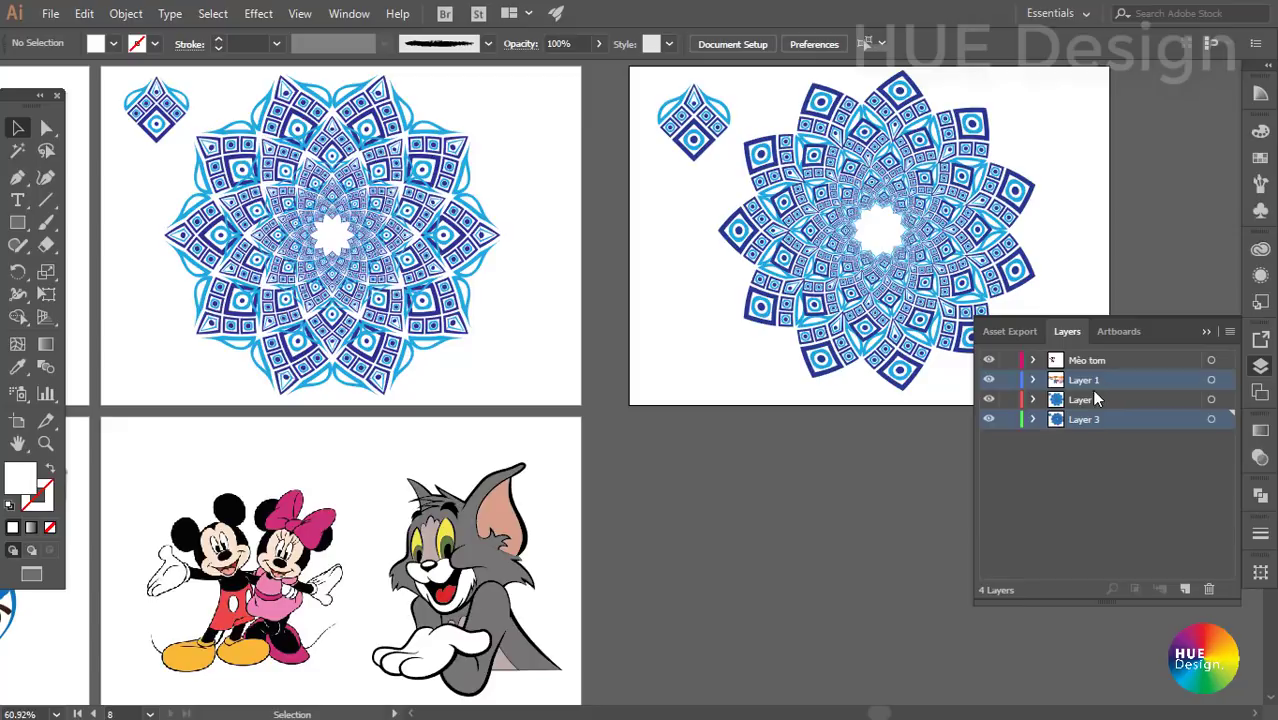
{"action": "left_click", "coordinate": [1075, 487]}
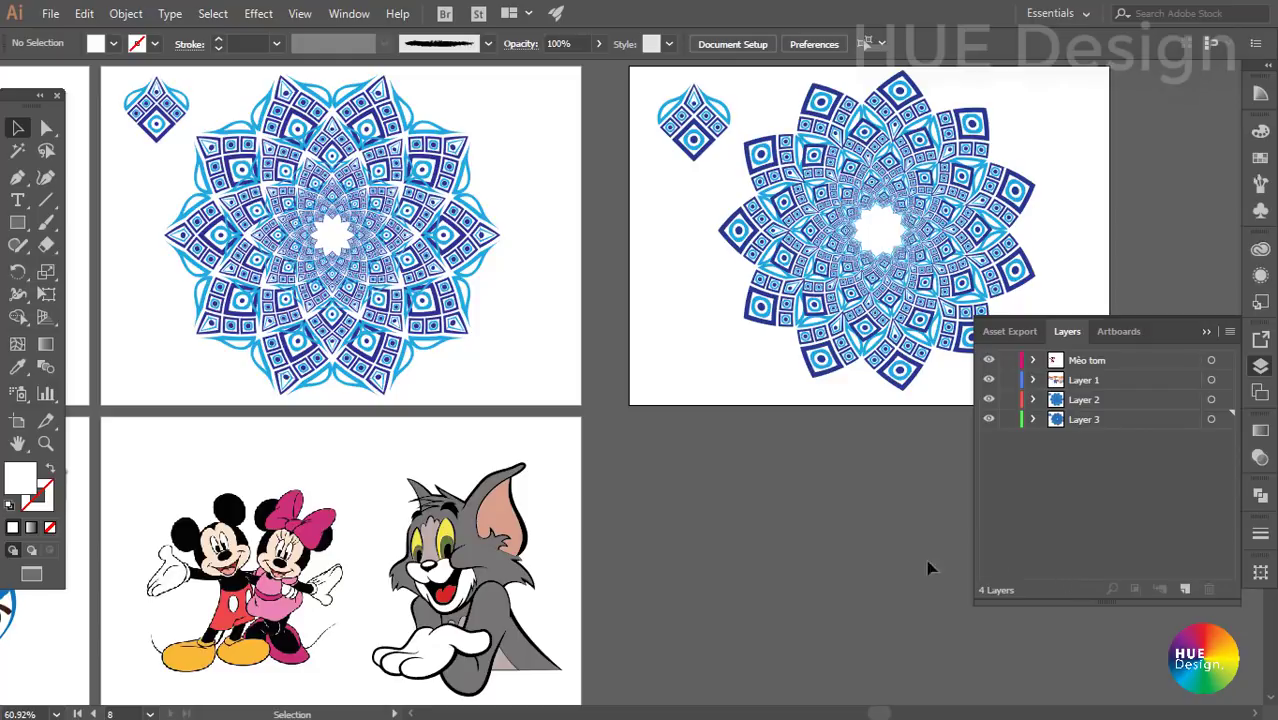
- Export the document via Export As in Photoshop (*.PSD) format
{"action": "left_click", "coordinate": [50, 14]}
{"action": "mouse_move", "coordinate": [83, 344]}
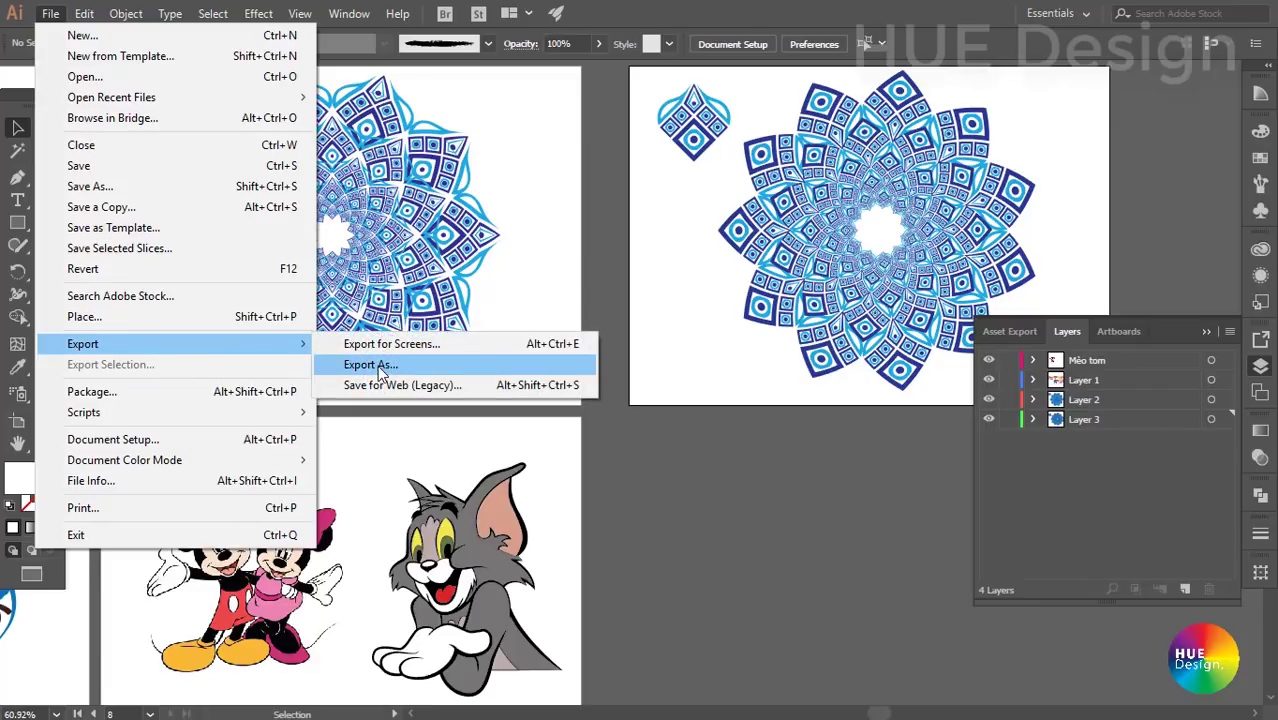
{"action": "left_click", "coordinate": [372, 364]}
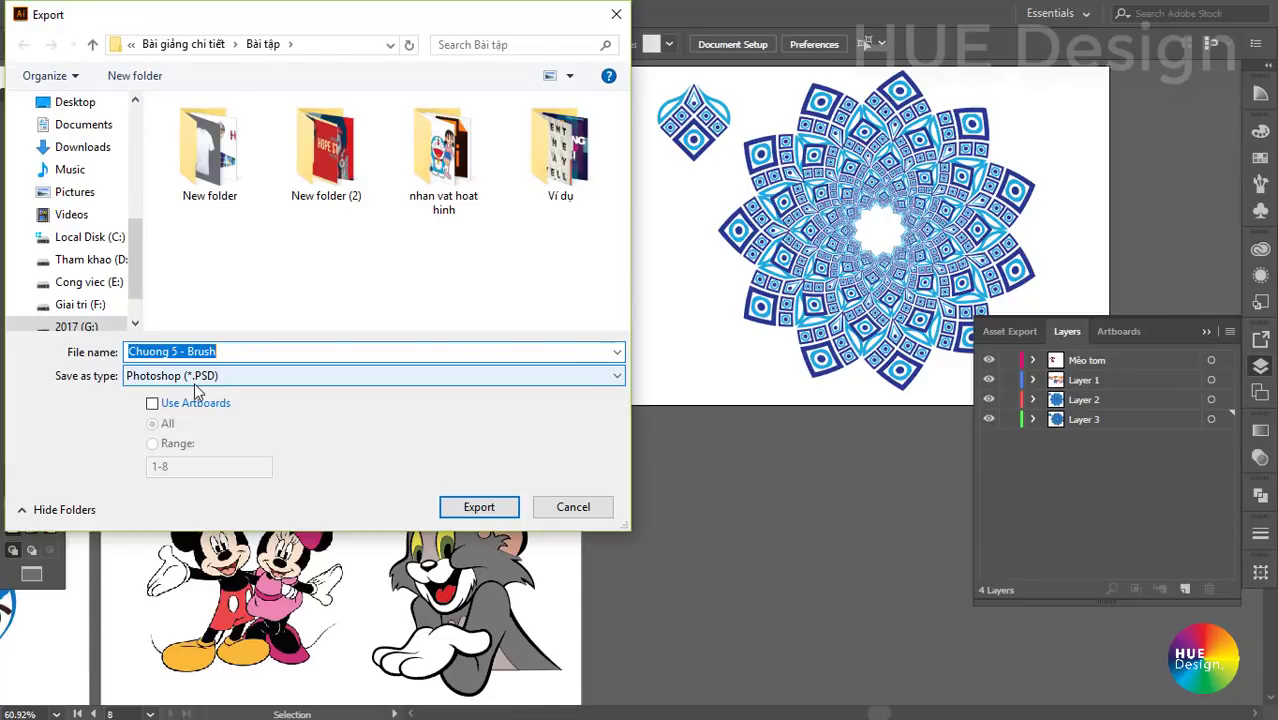
{"action": "left_click", "coordinate": [479, 507]}
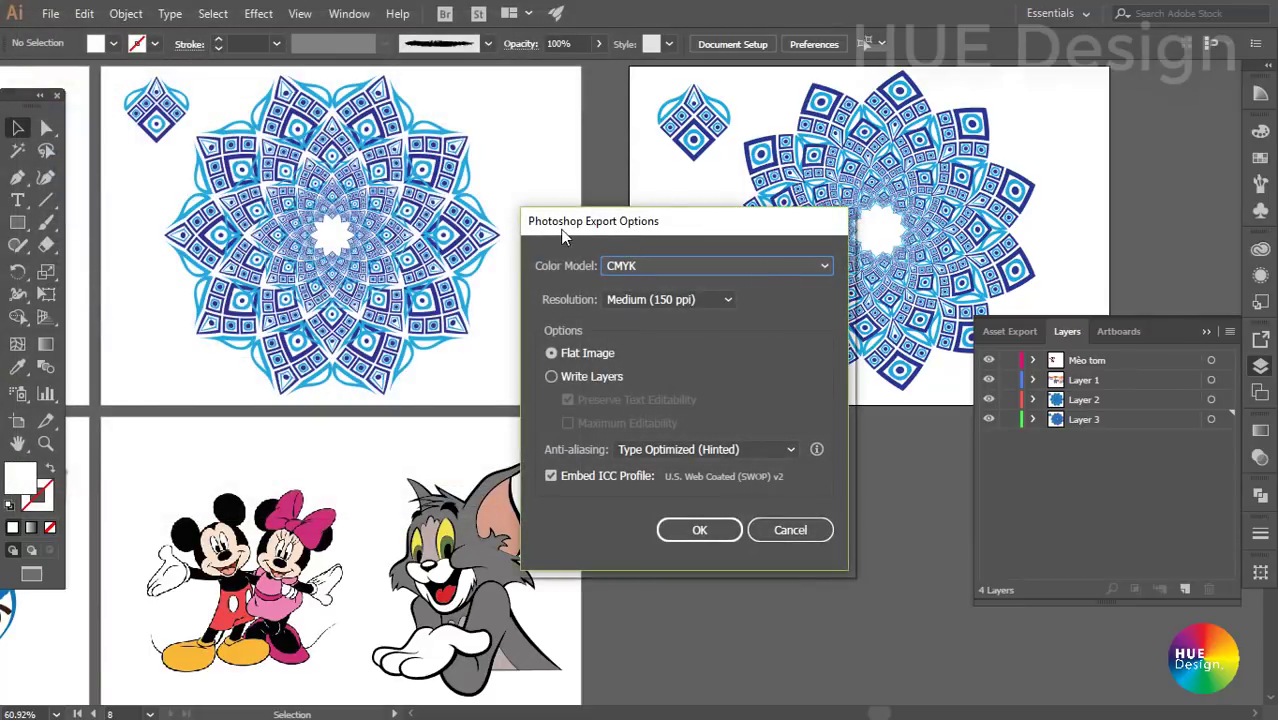
- Set the PSD options to CMYK, High (300 ppi) and Write Layers, and confirm
{"action": "left_click", "coordinate": [670, 265]}
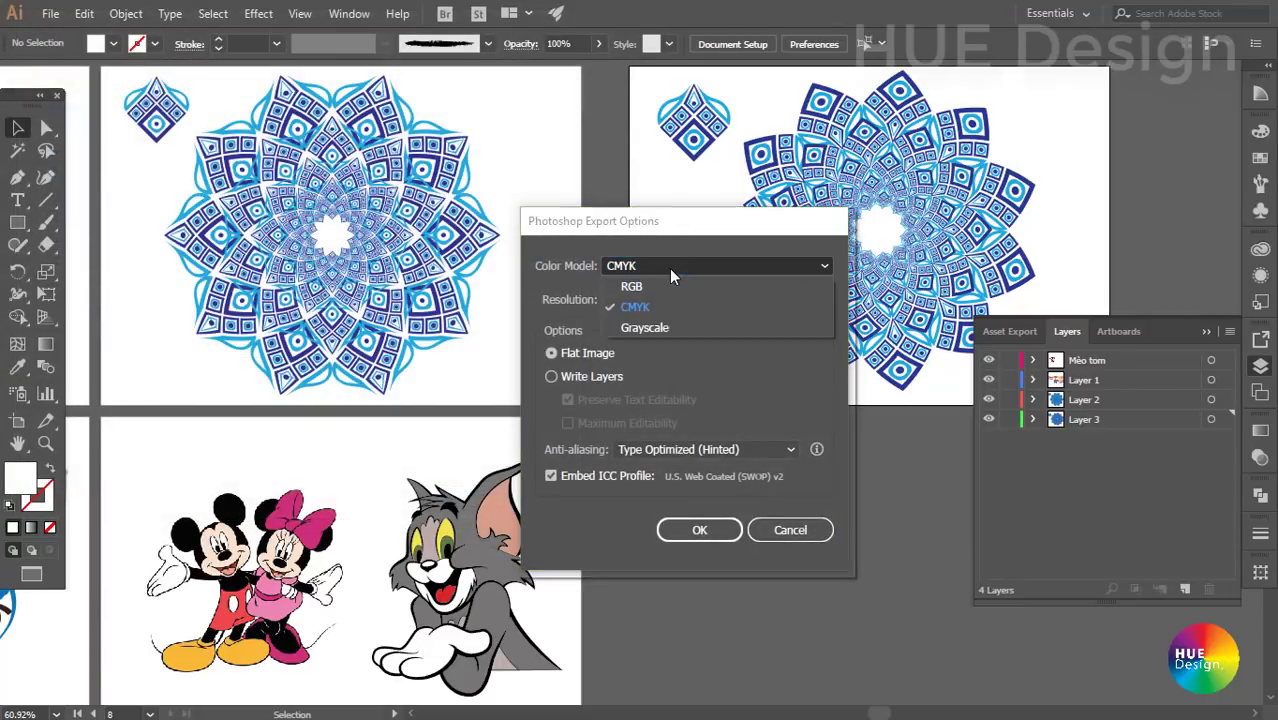
{"action": "left_click", "coordinate": [666, 268]}
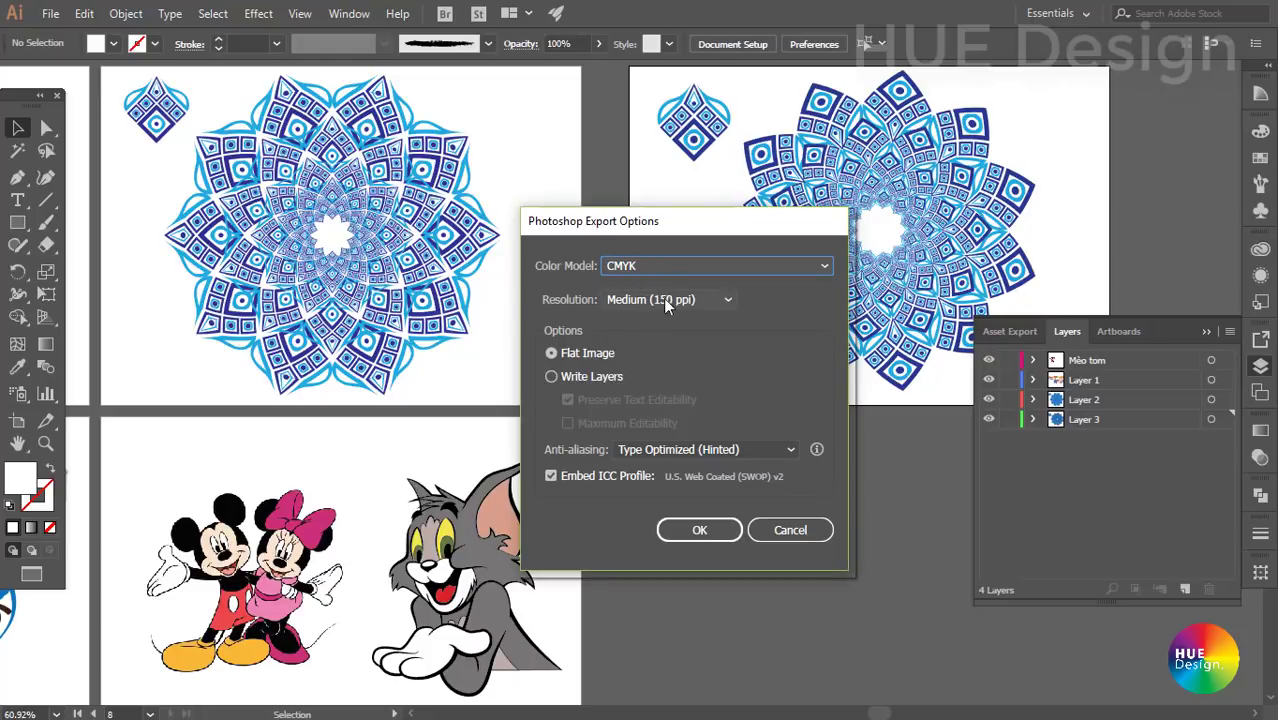
{"action": "left_click", "coordinate": [641, 301]}
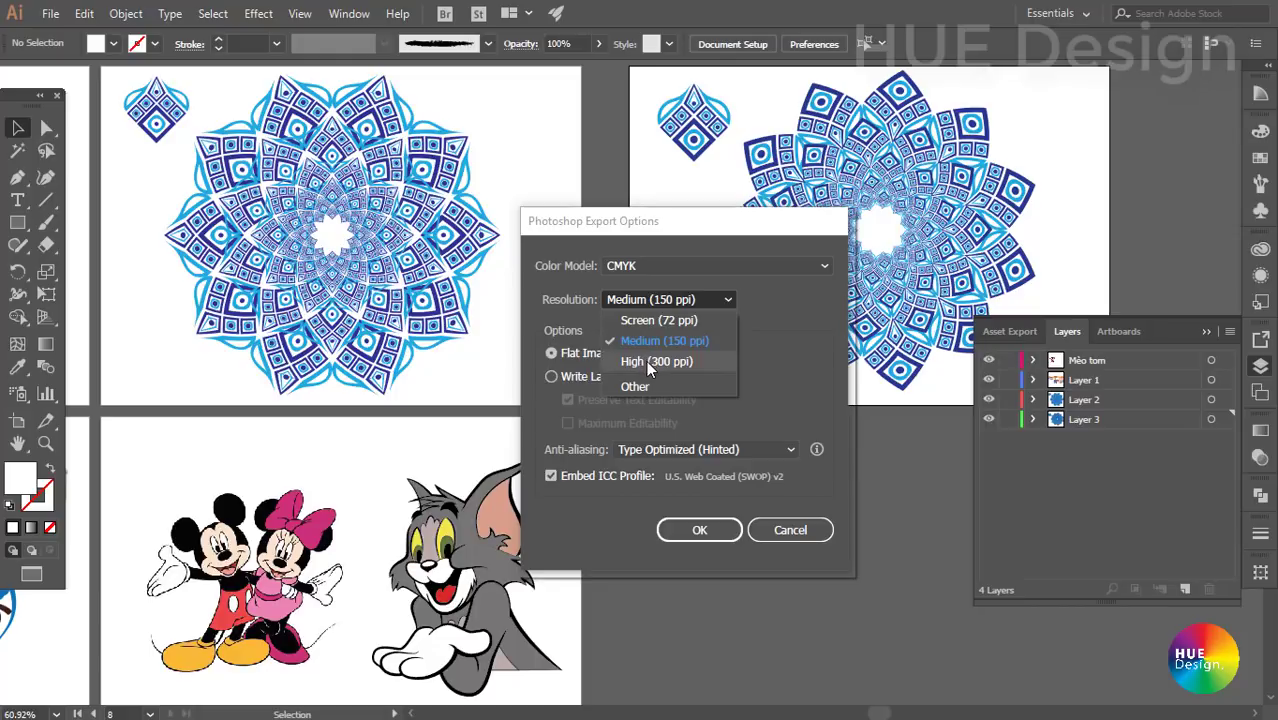
{"action": "left_click", "coordinate": [646, 360]}
{"action": "left_click", "coordinate": [650, 306]}
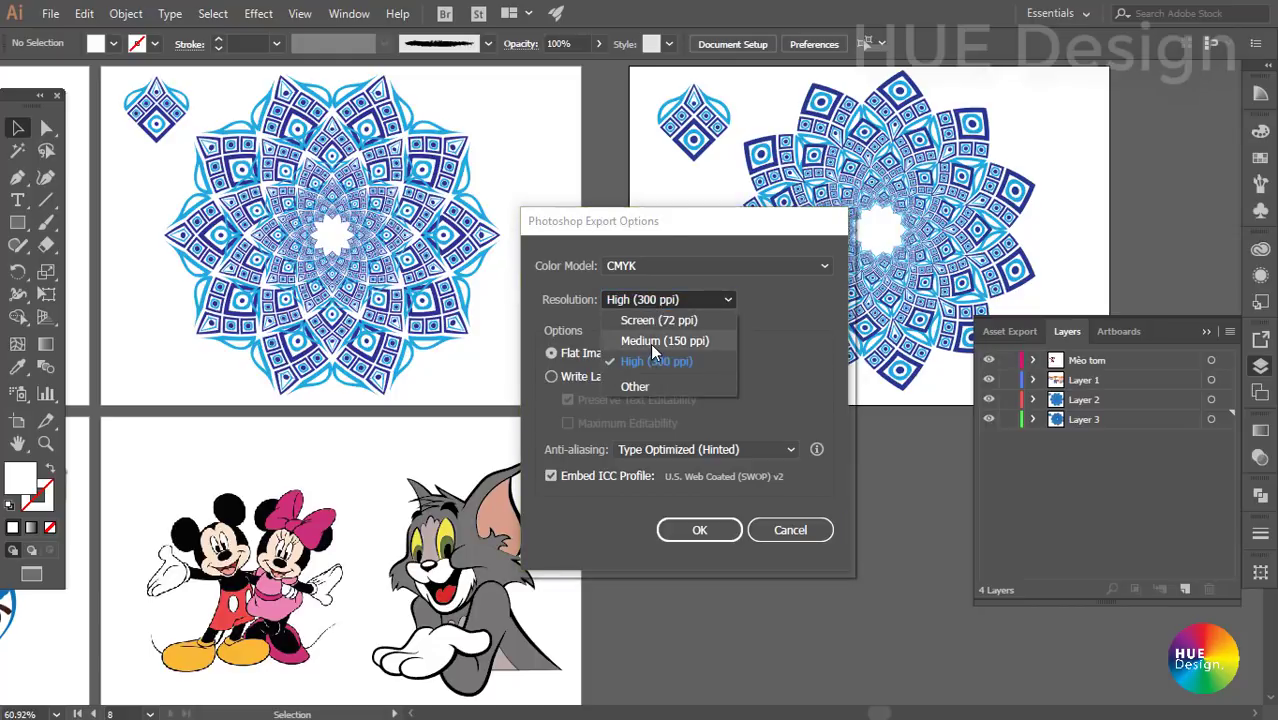
{"action": "left_click", "coordinate": [651, 343]}
{"action": "left_click", "coordinate": [650, 301]}
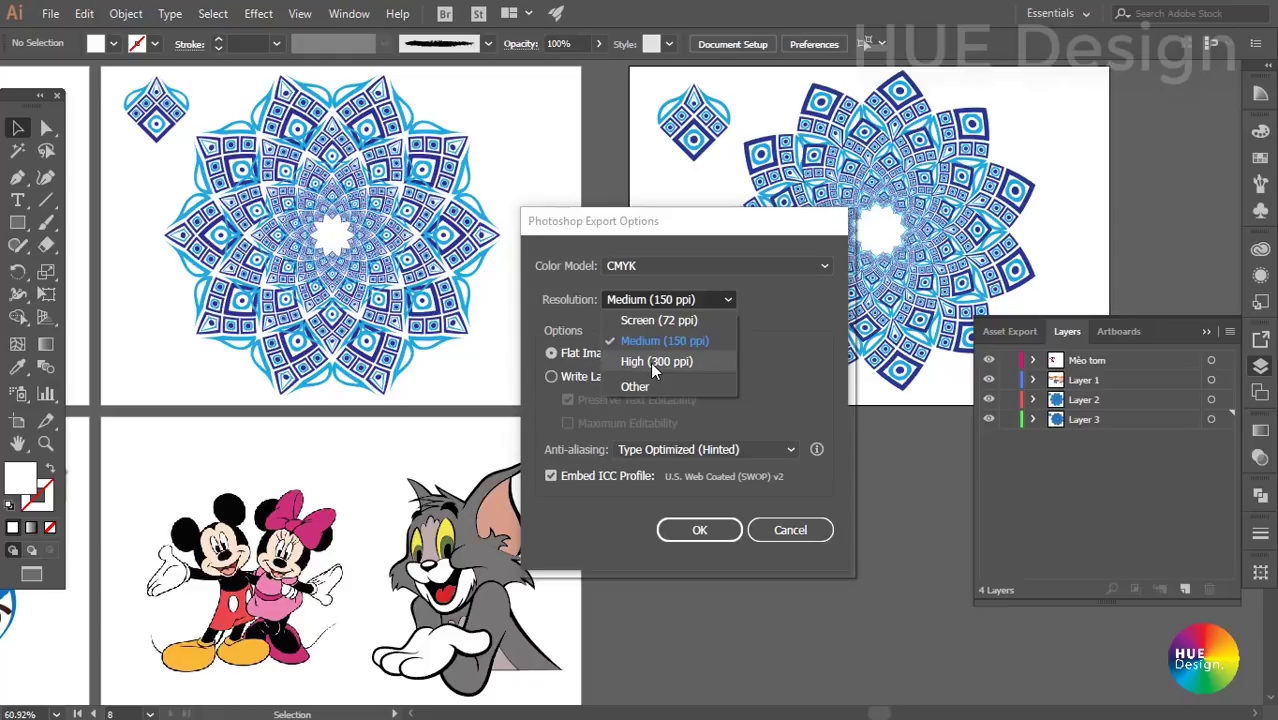
{"action": "left_click", "coordinate": [652, 363]}
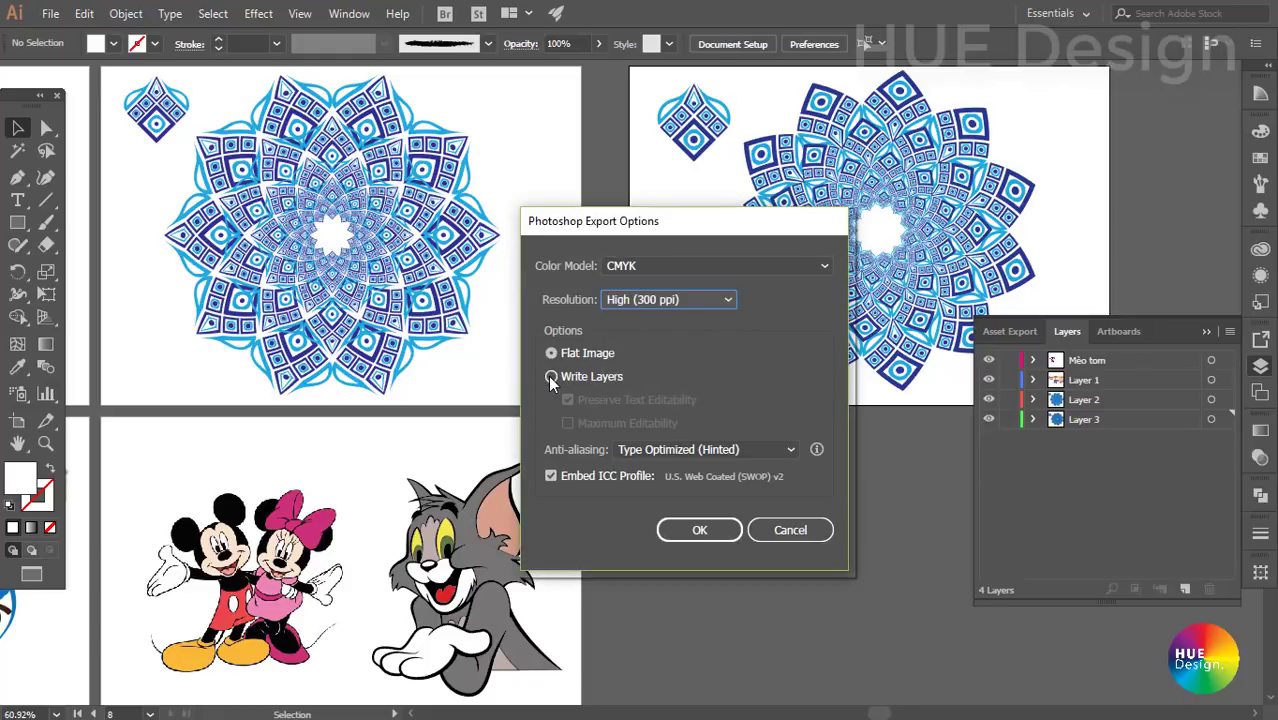
{"action": "left_click", "coordinate": [551, 376]}
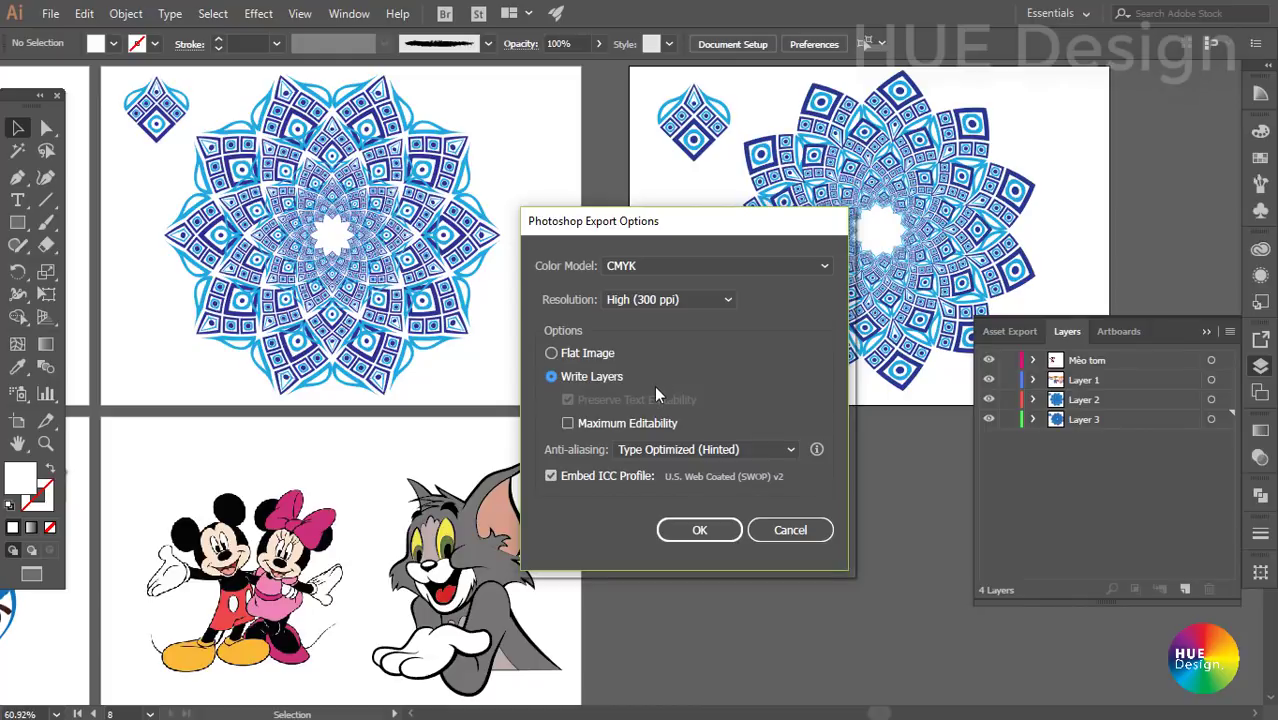
{"action": "left_click", "coordinate": [683, 531]}
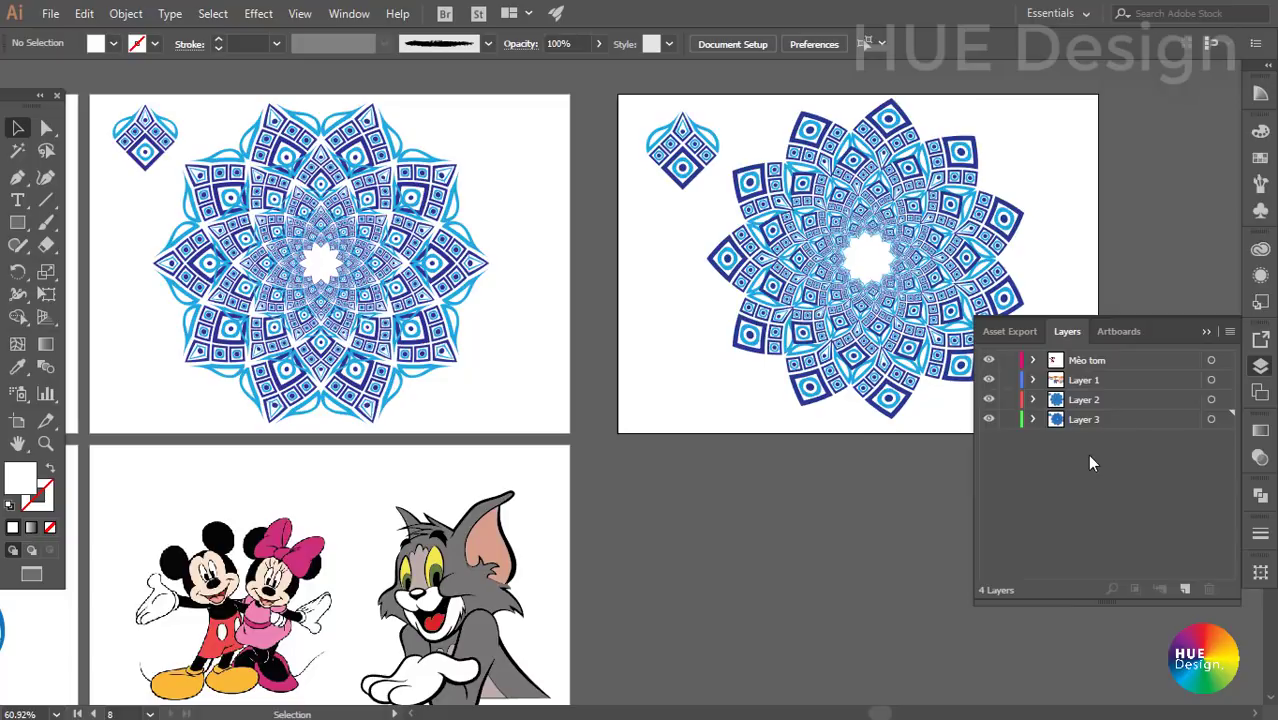
{"action": "left_click", "coordinate": [1229, 331]}
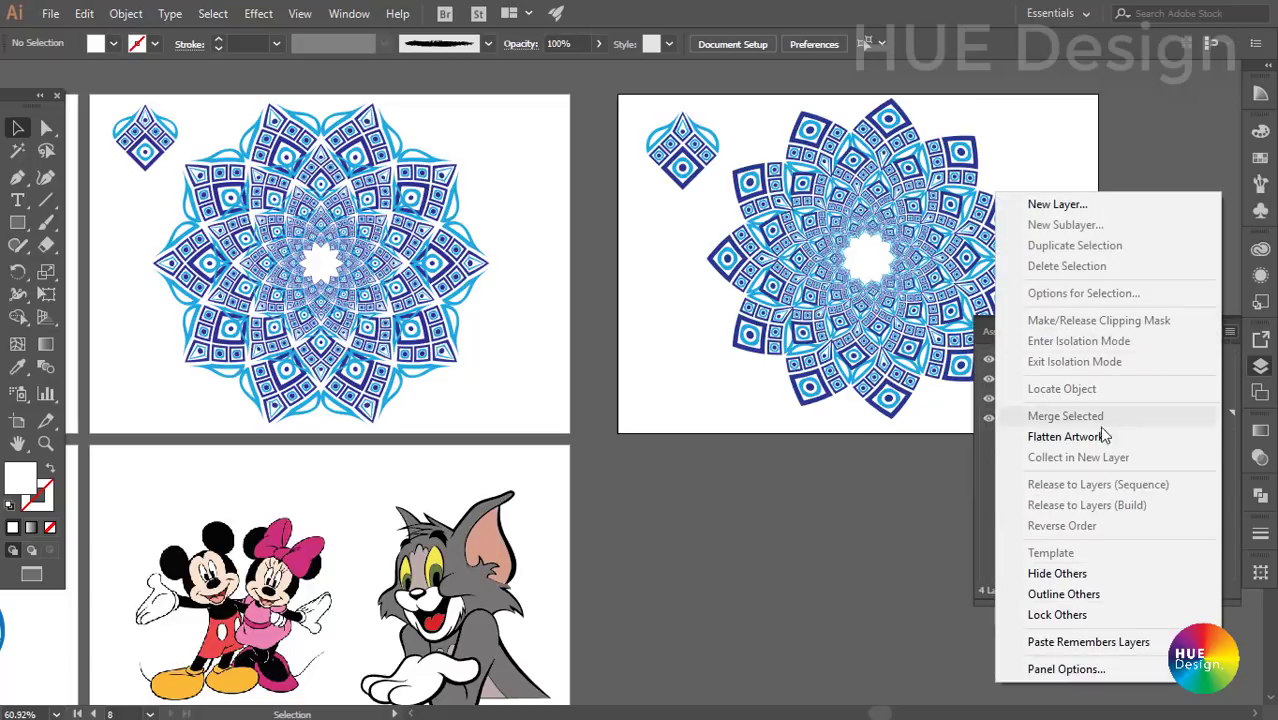
{"action": "left_click", "coordinate": [1088, 447]}
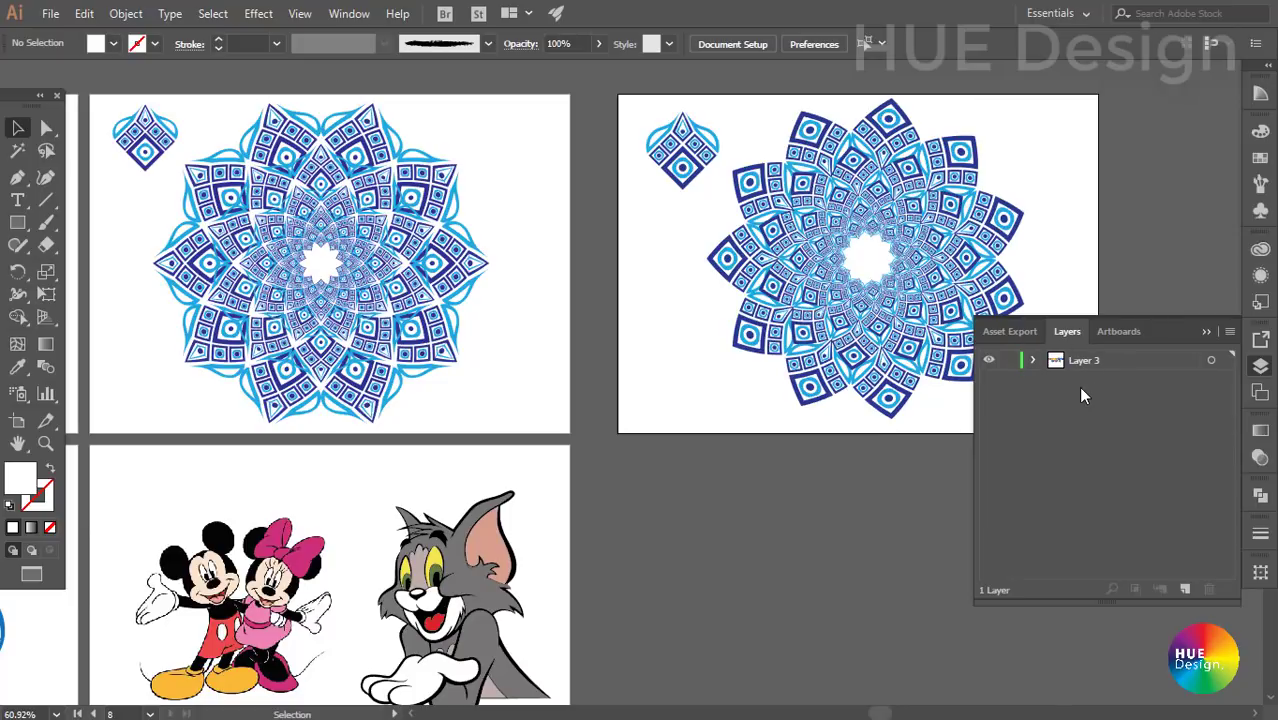
{"action": "key", "text": "ctrl+z"}
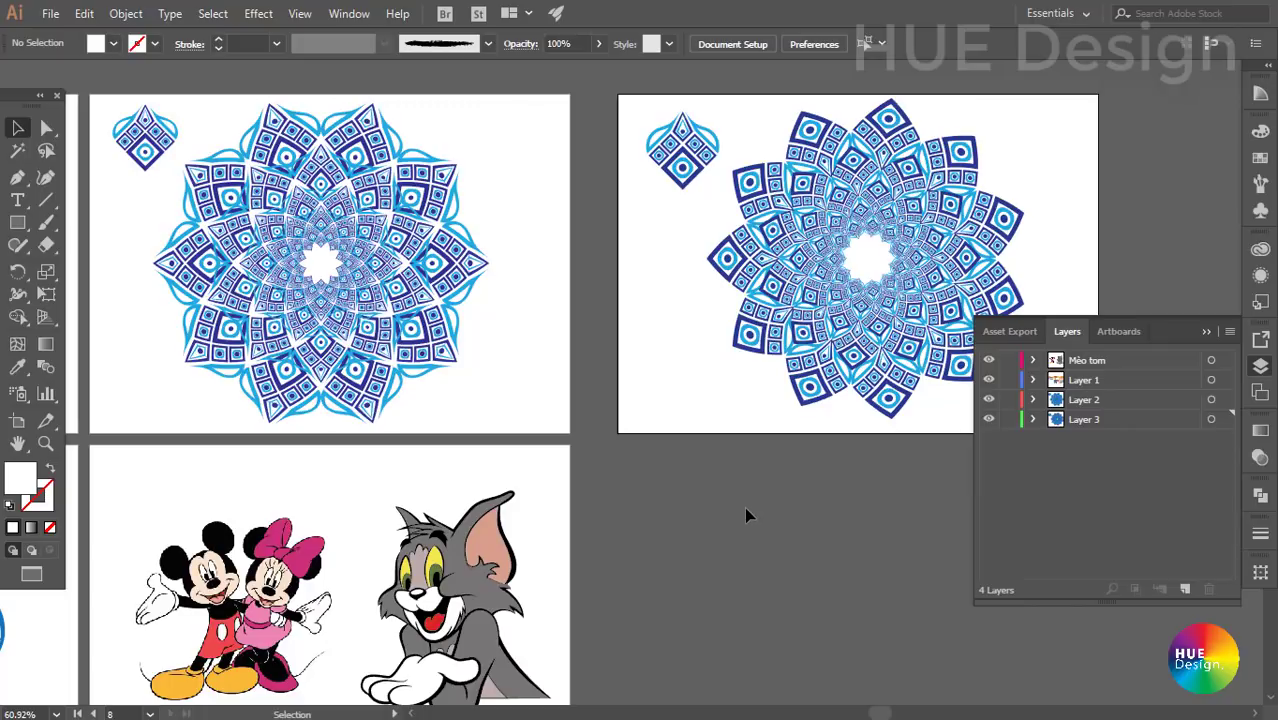
- Hide and then reshow the left mandala on Layer 2
{"action": "scroll", "coordinate": [625, 393], "scroll_direction": "up", "scroll_amount": 2}
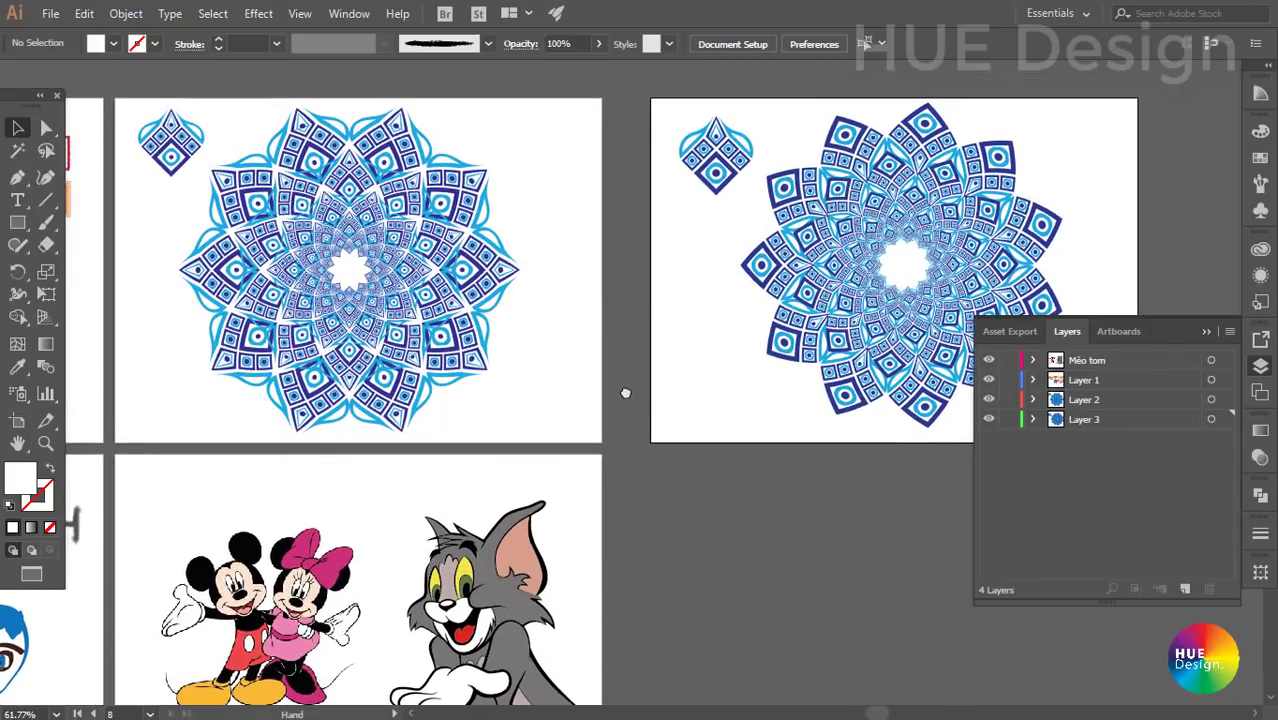
{"action": "left_click_drag", "start_coordinate": [736, 479], "coordinate": [764, 487]}
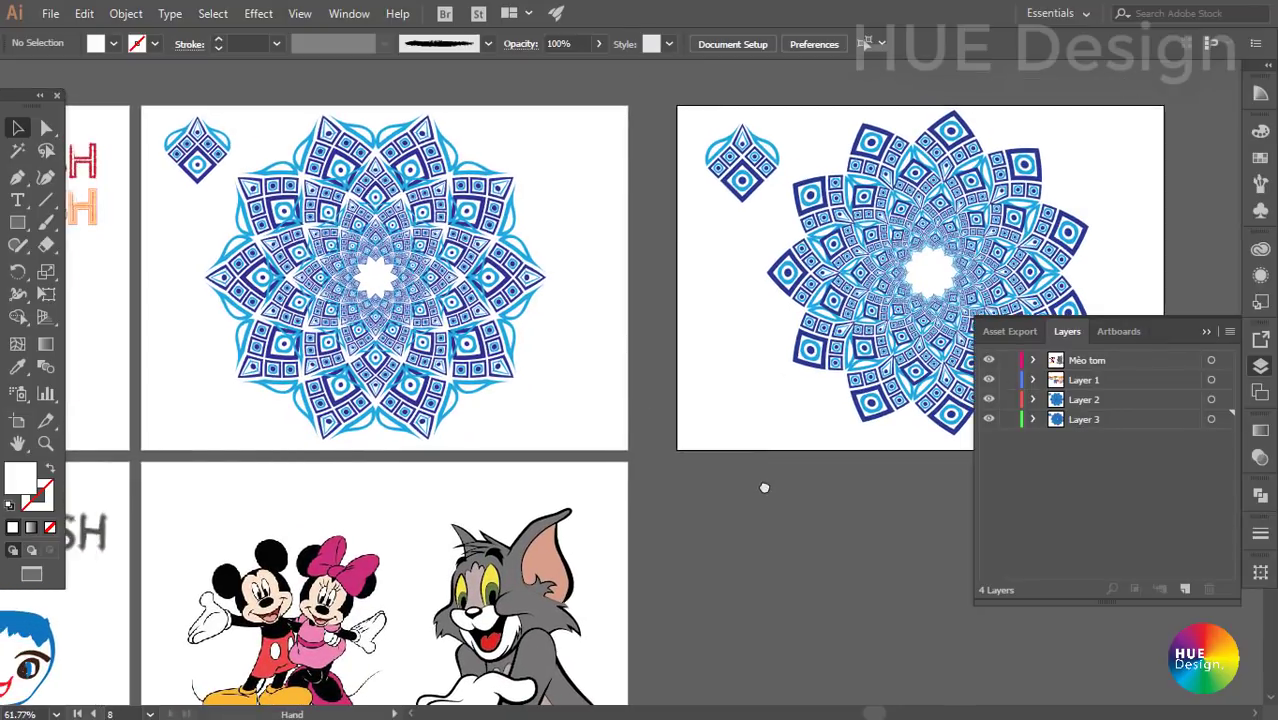
{"action": "left_click", "coordinate": [989, 400]}
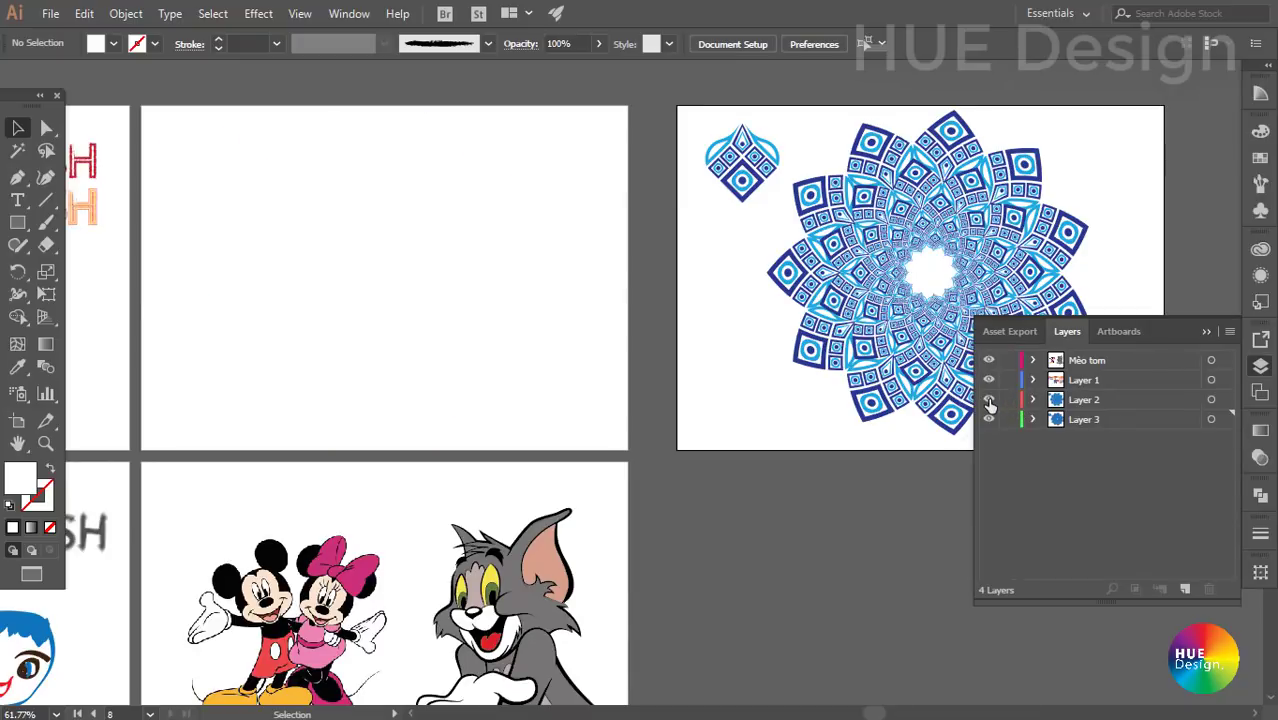
{"action": "left_click", "coordinate": [989, 400]}
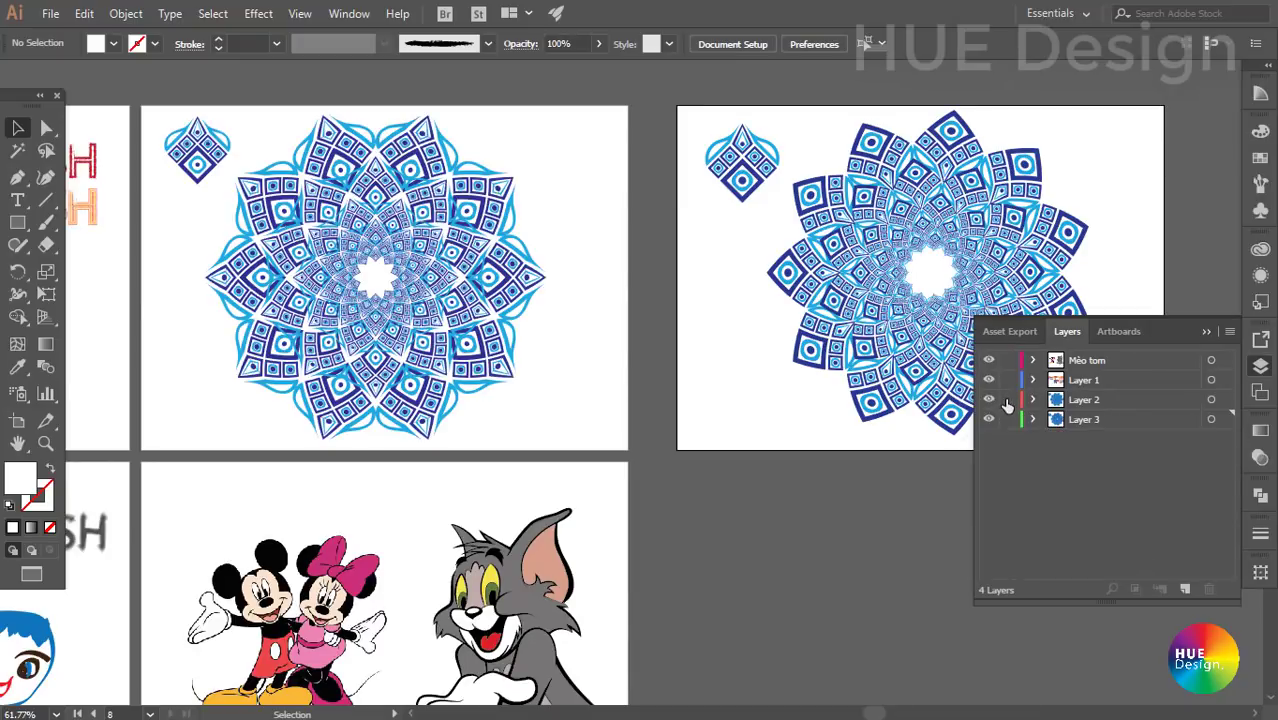
- Target all Layer 2 artwork, deselect it, and hide the panels
{"action": "left_click", "coordinate": [1213, 399]}
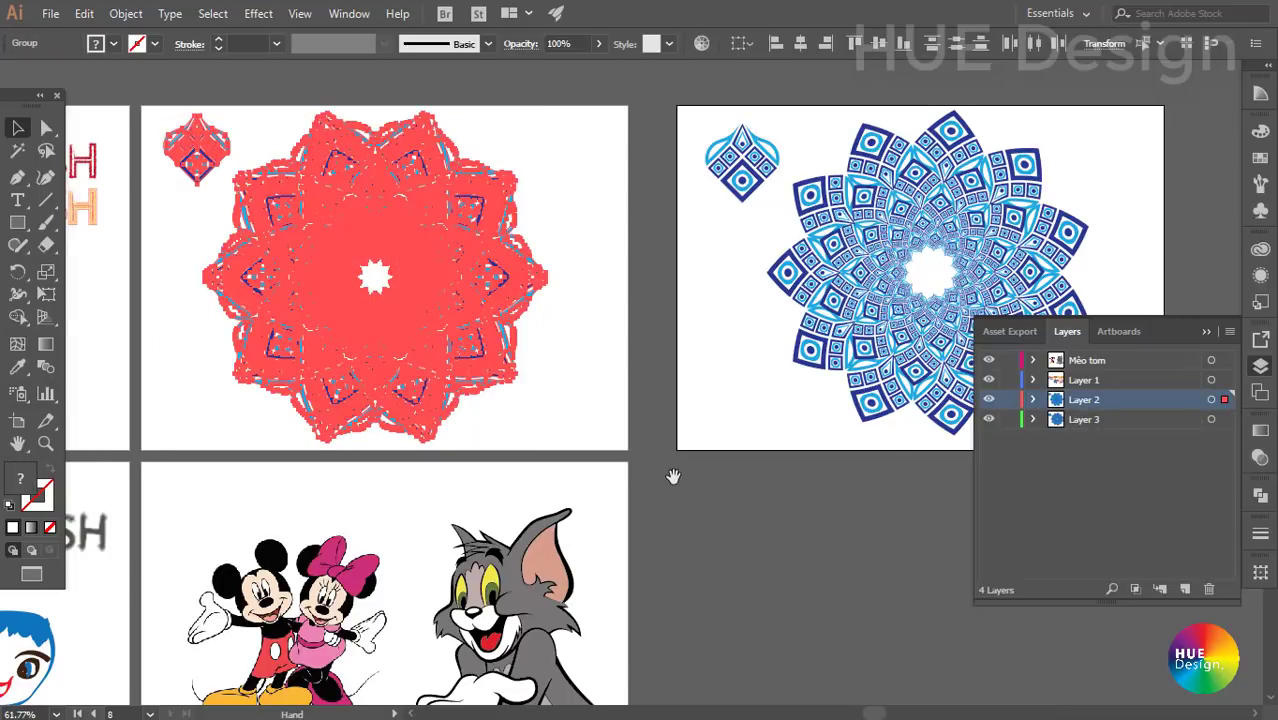
{"action": "left_click_drag", "start_coordinate": [673, 474], "coordinate": [716, 477]}
{"action": "left_click", "coordinate": [742, 490]}
{"action": "key", "text": "F7"}
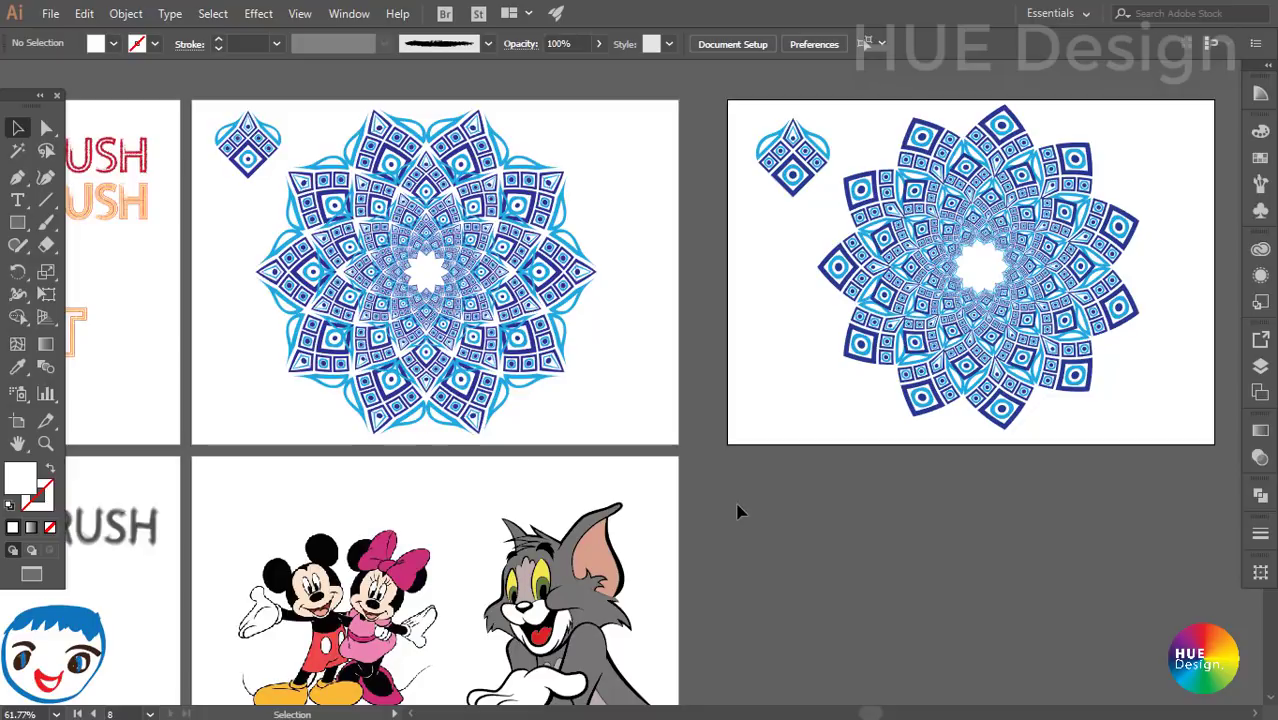
{"action": "scroll", "coordinate": [738, 510], "scroll_direction": "down", "scroll_amount": 1}
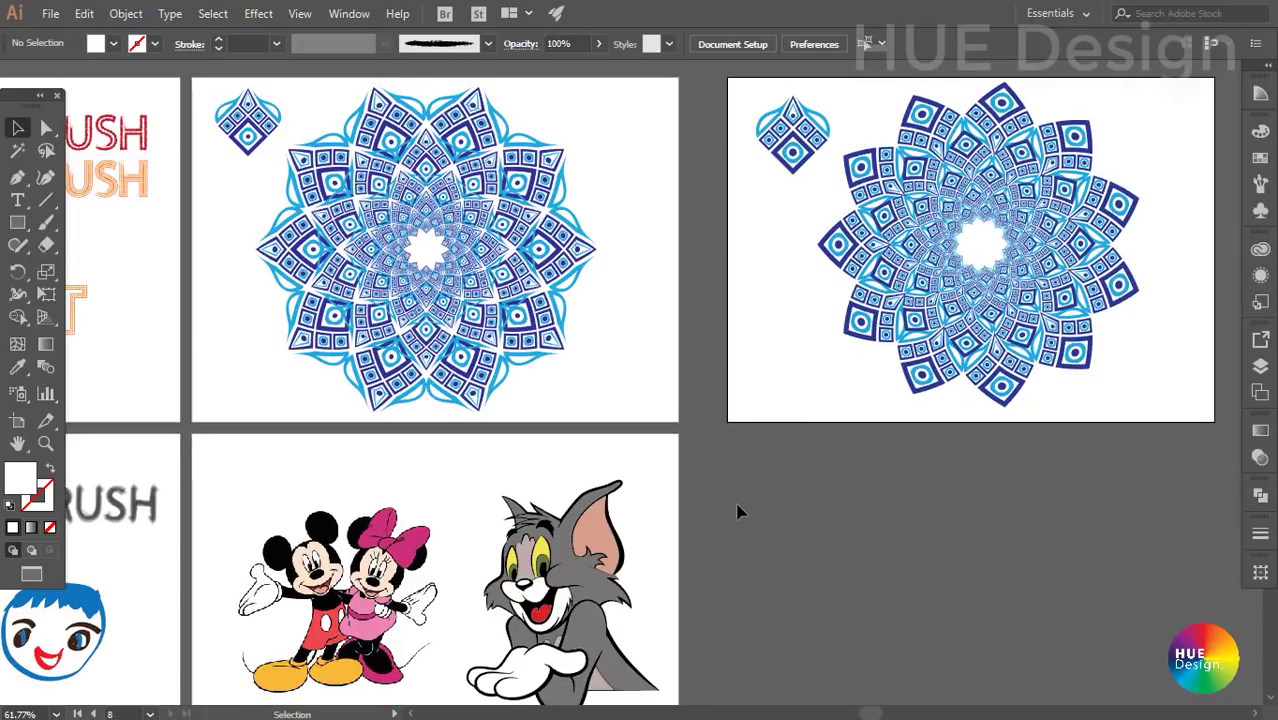